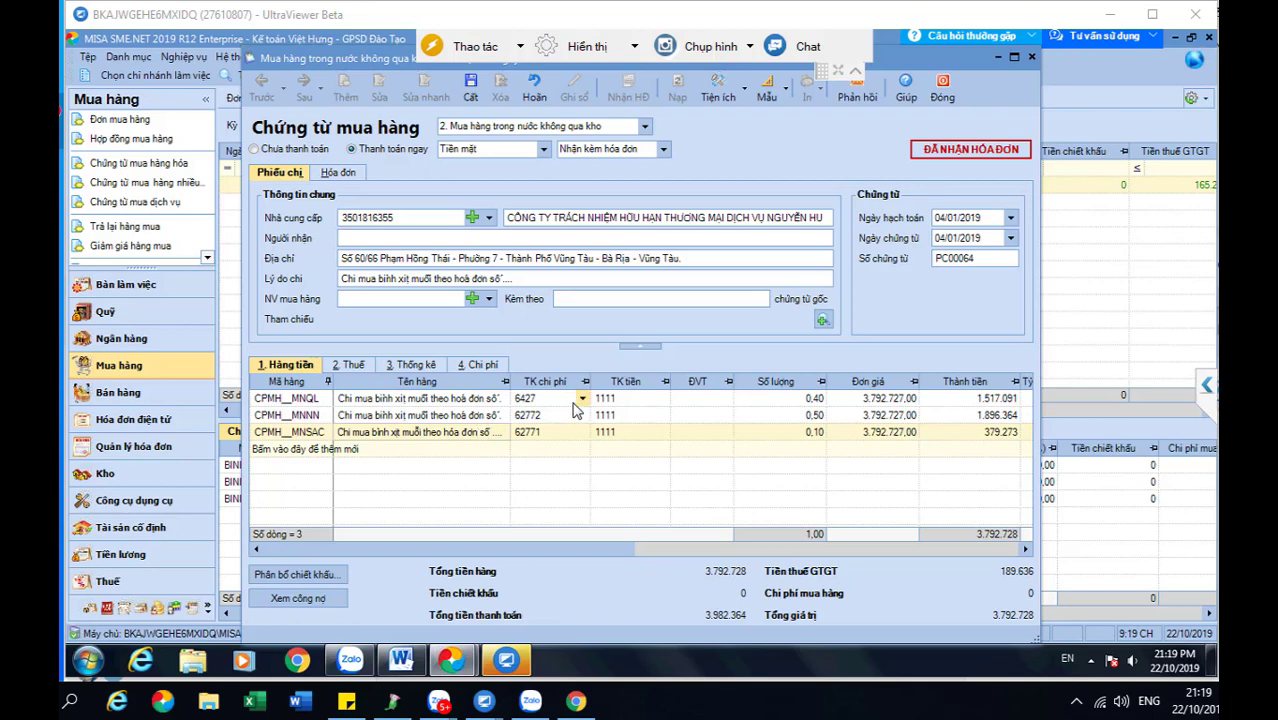
Check the Số lượng shares allotted to the CPMH__MNQL, CPMH__MNNN and CPMH__MNSAC lines of the purchase voucher.
left_click(815, 403)
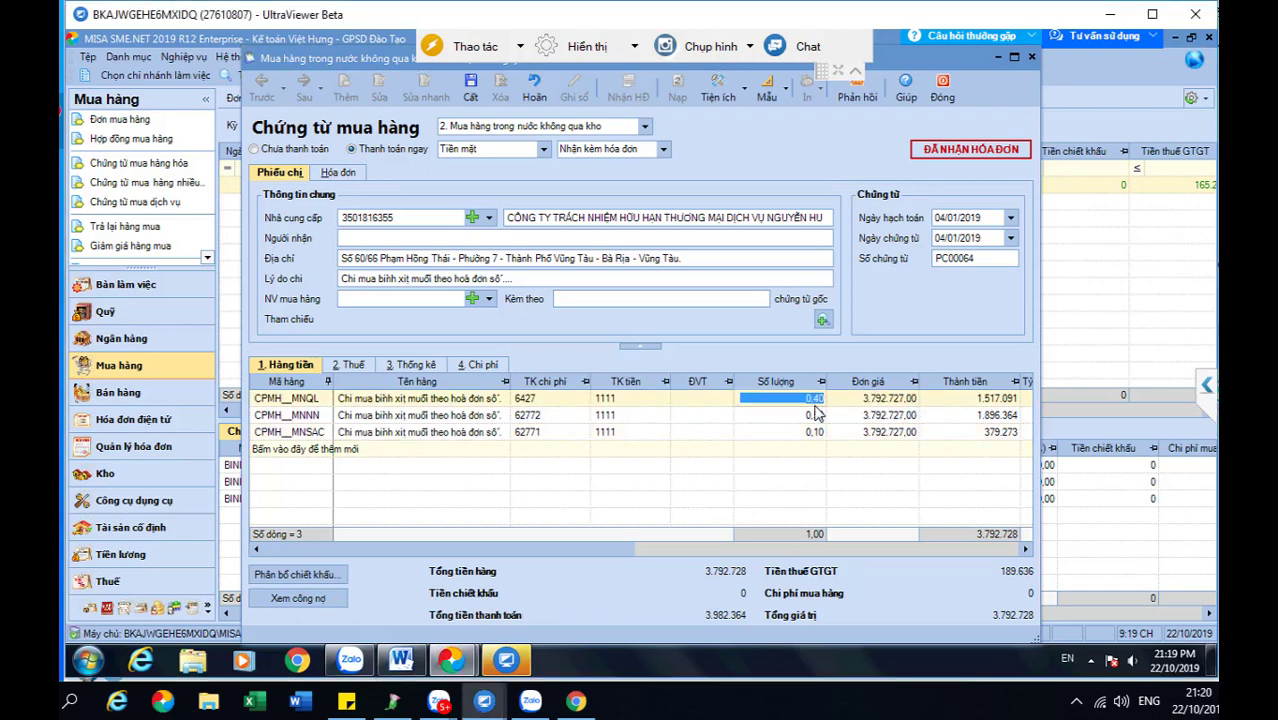
left_click(812, 416)
left_click(811, 432)
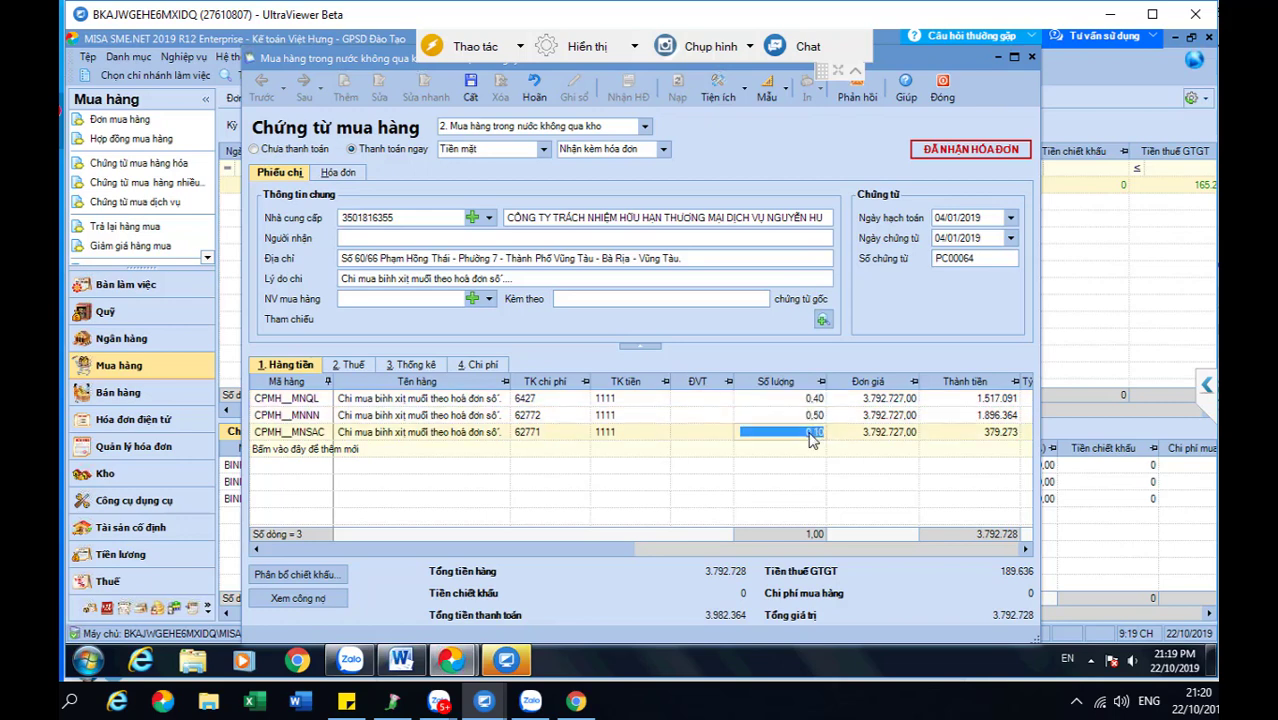
Review the voucher lines' statistics: the Khoản mục CP choices, the Công trình of CPMH__MNNN and the Đối tượng THCP options for CPMH__MNSAC.
left_click(422, 368)
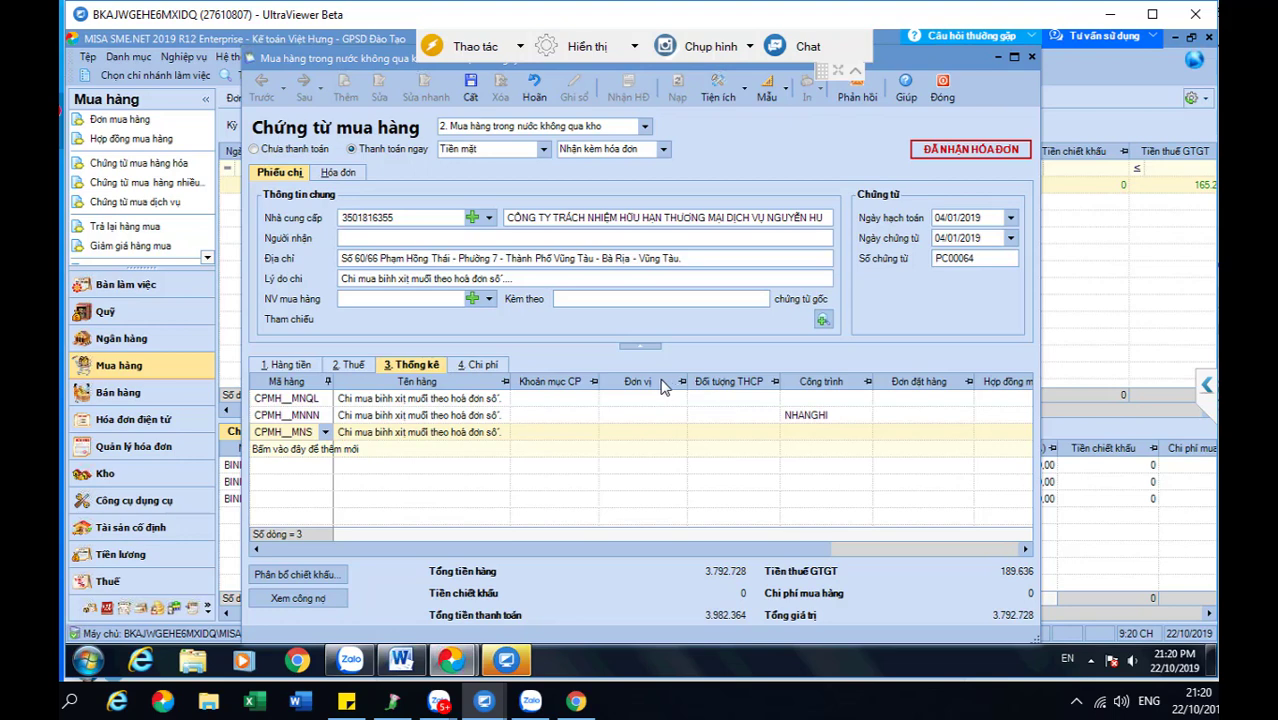
left_click(583, 397)
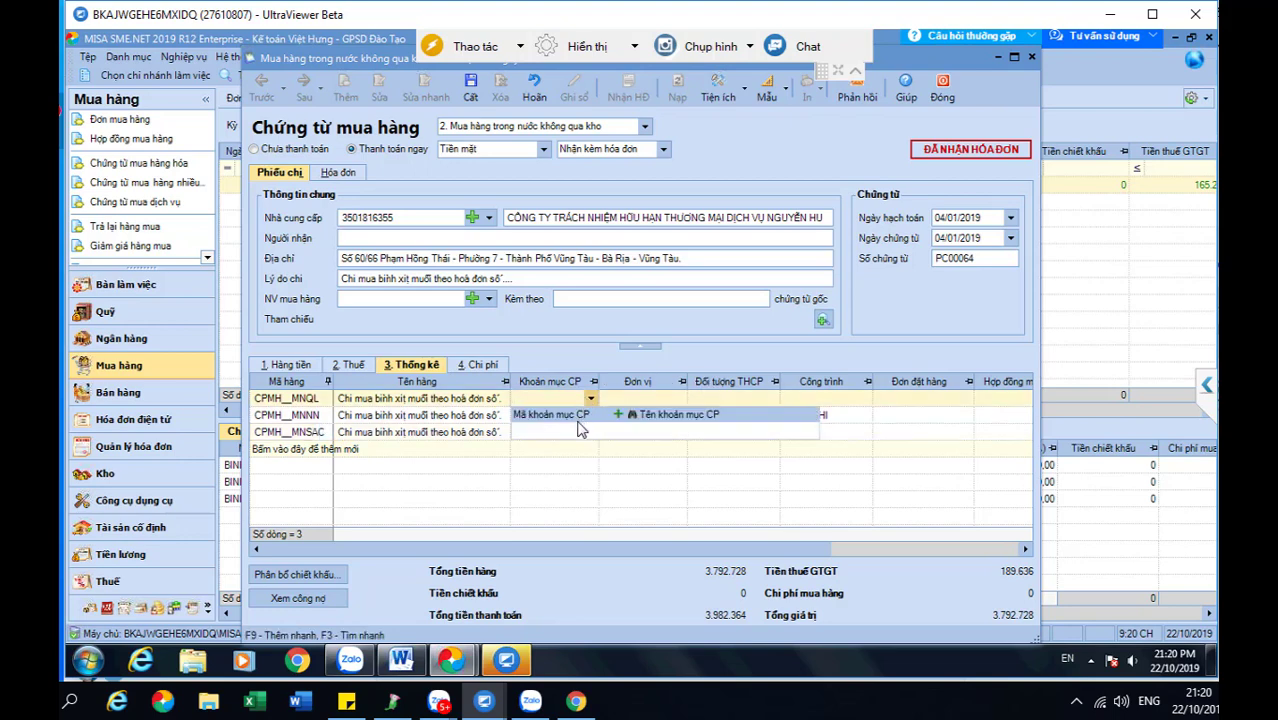
key("Escape")
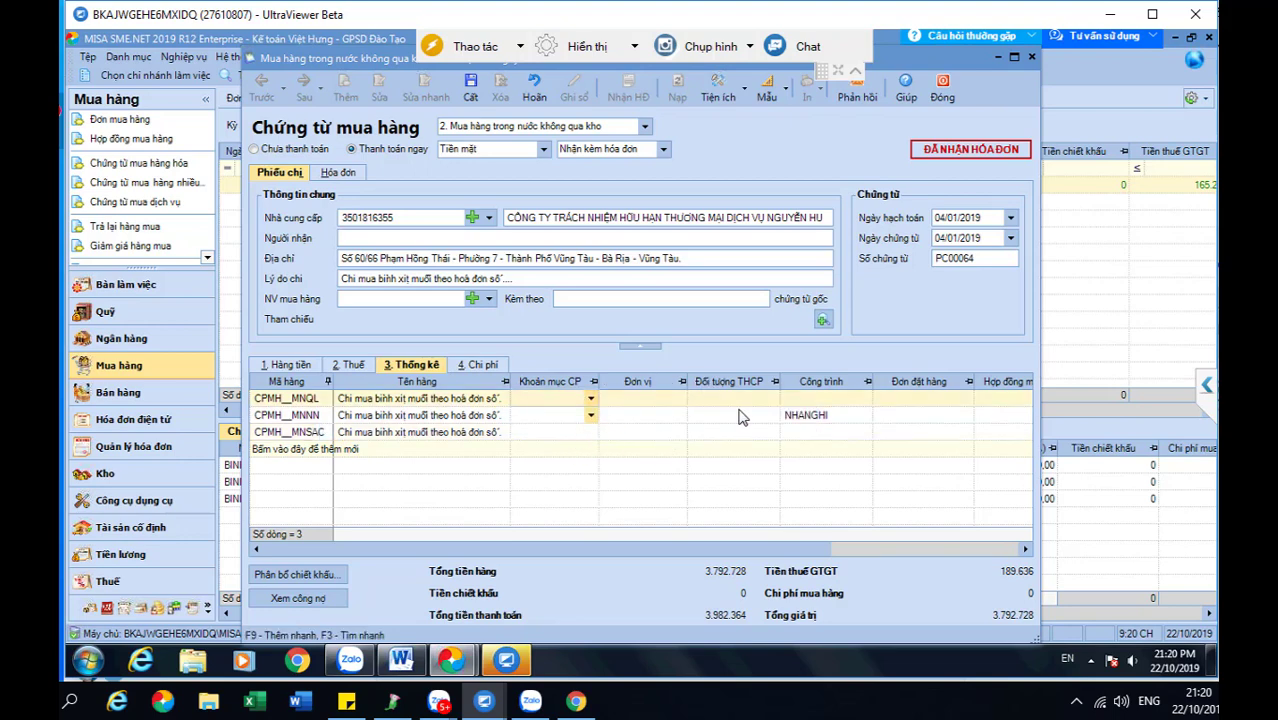
left_click(834, 420)
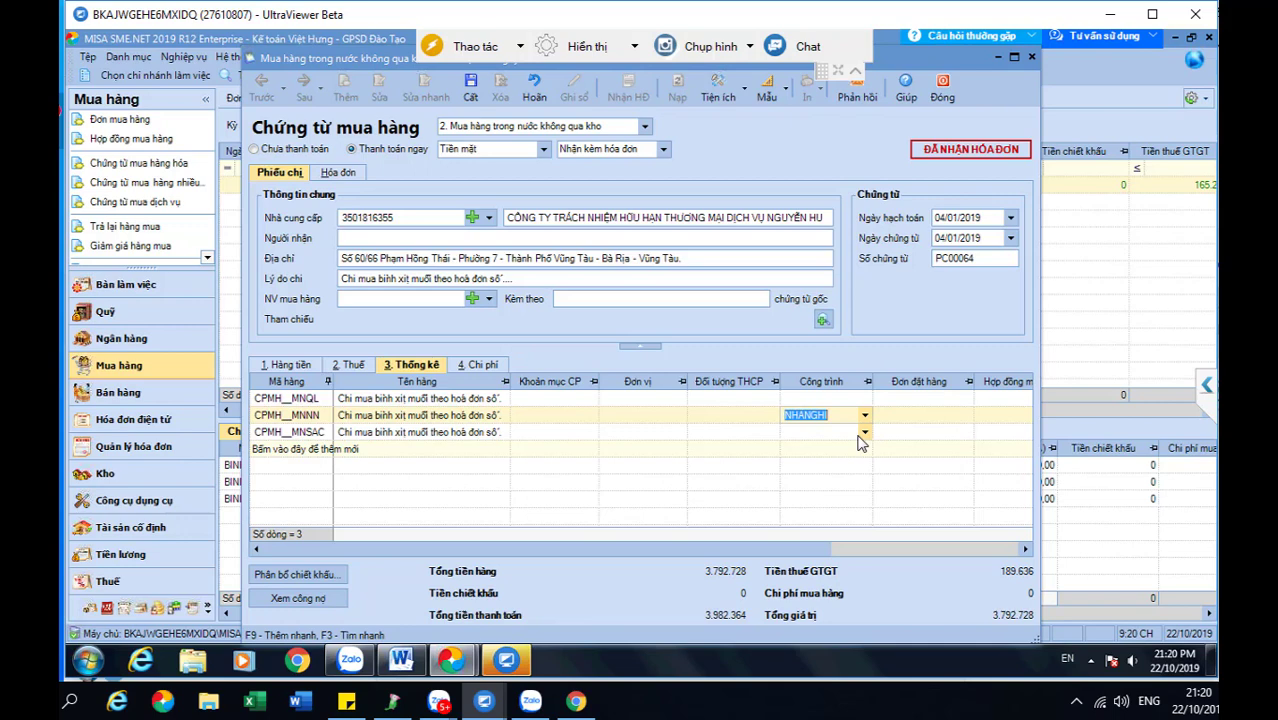
left_click(771, 432)
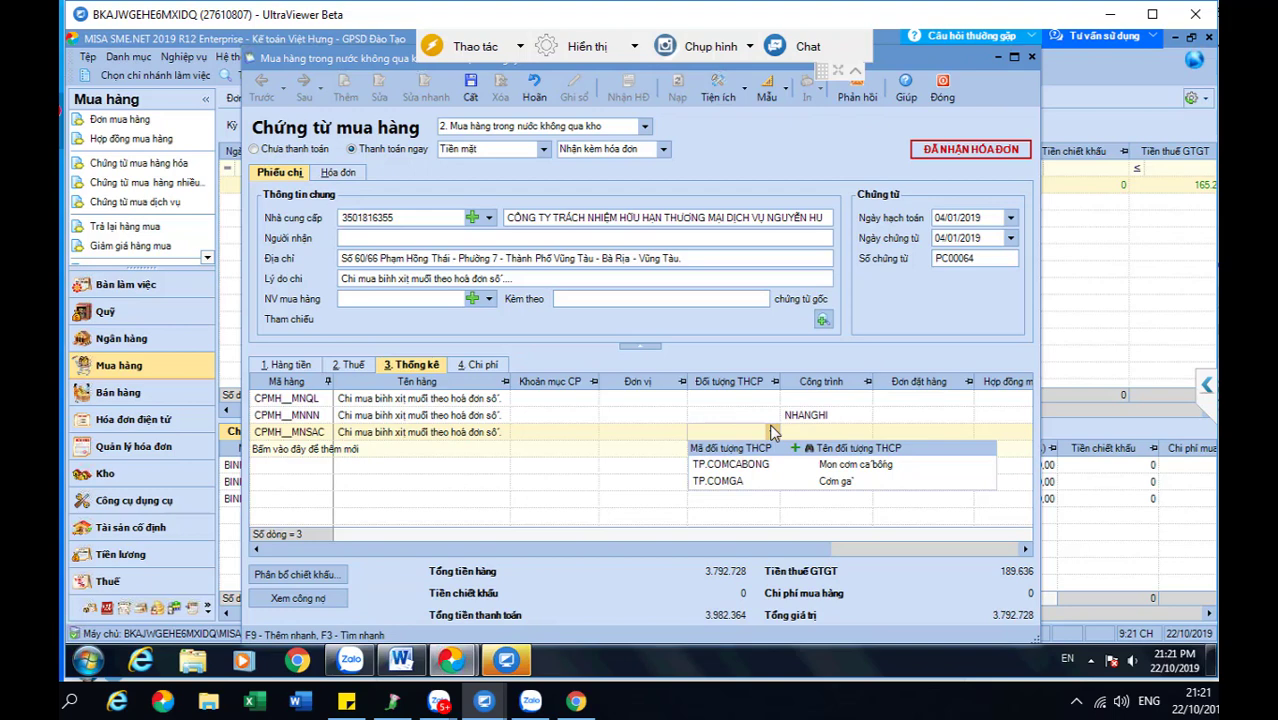
left_click(600, 474)
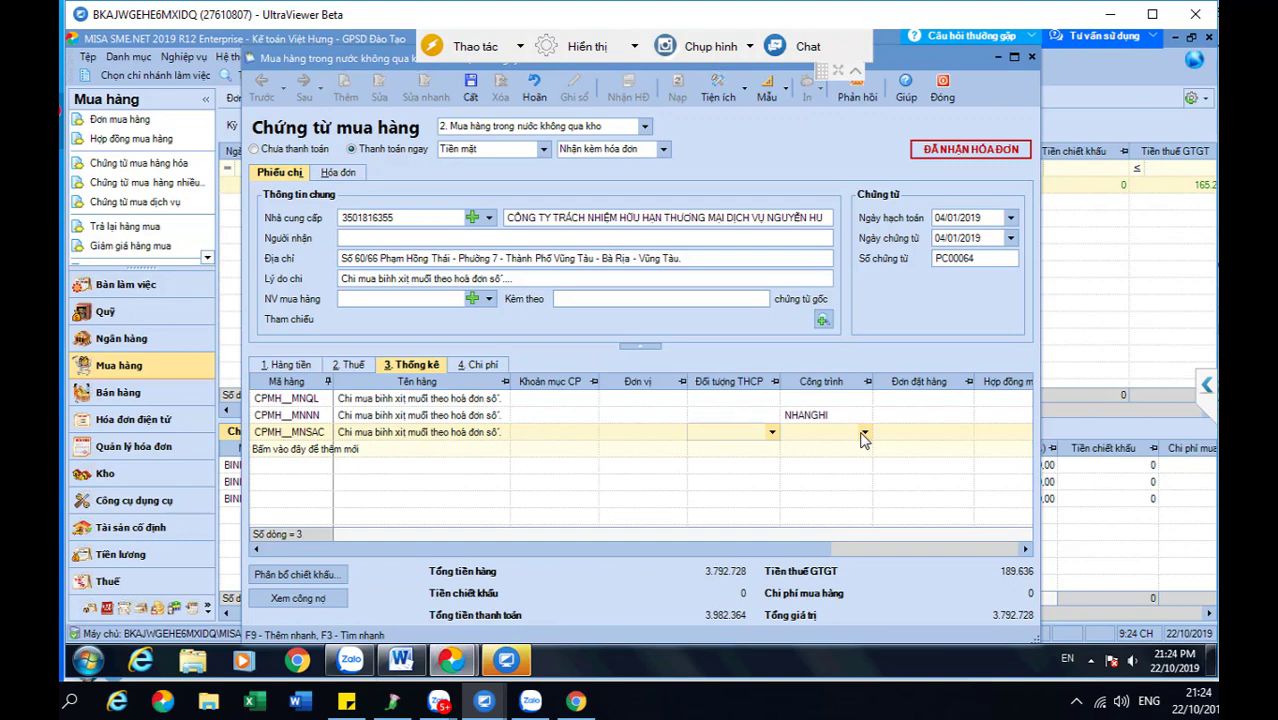
Close the purchase voucher and view the Phân bổ chi phí list for Công cụ dụng cụ.
key("Escape")
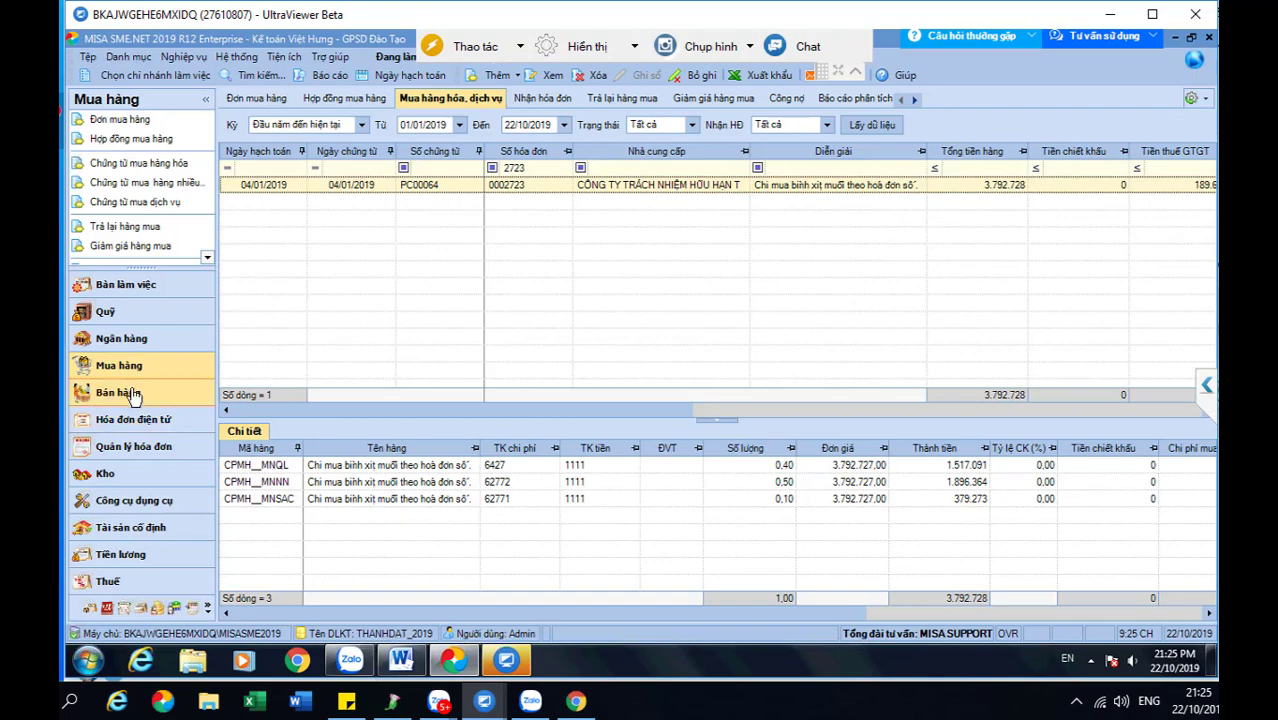
left_click(139, 507)
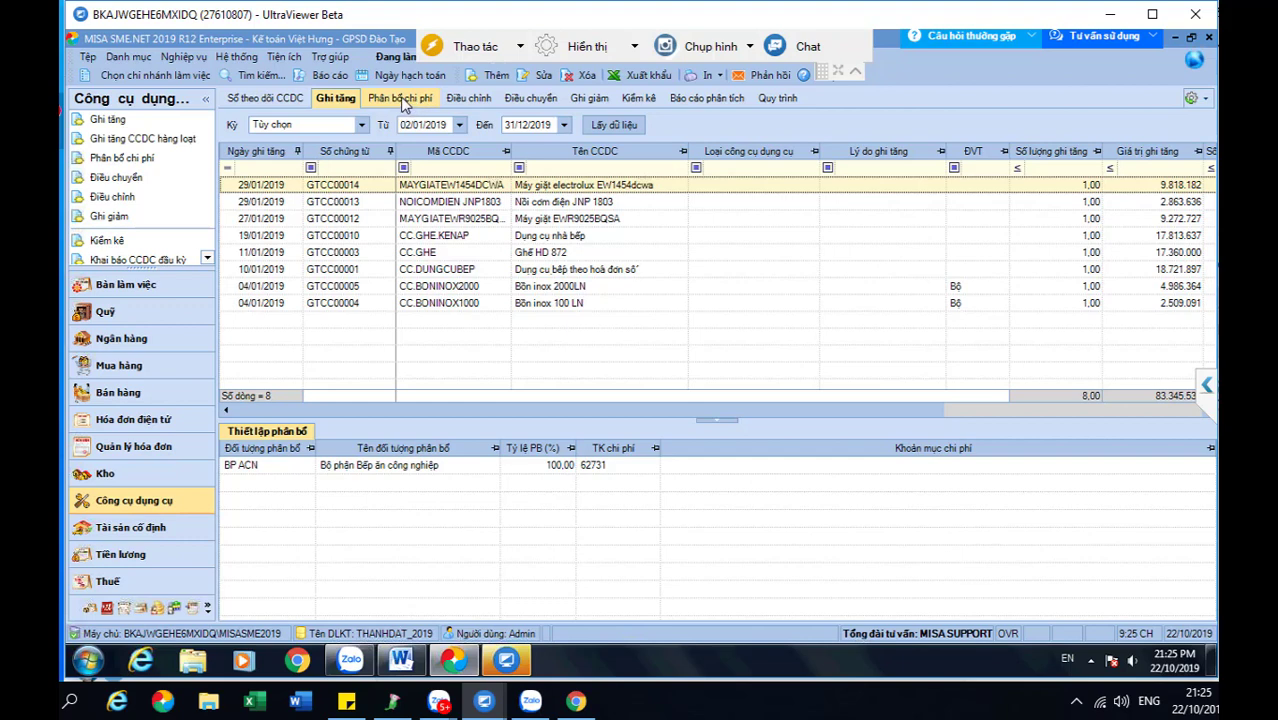
left_click(402, 99)
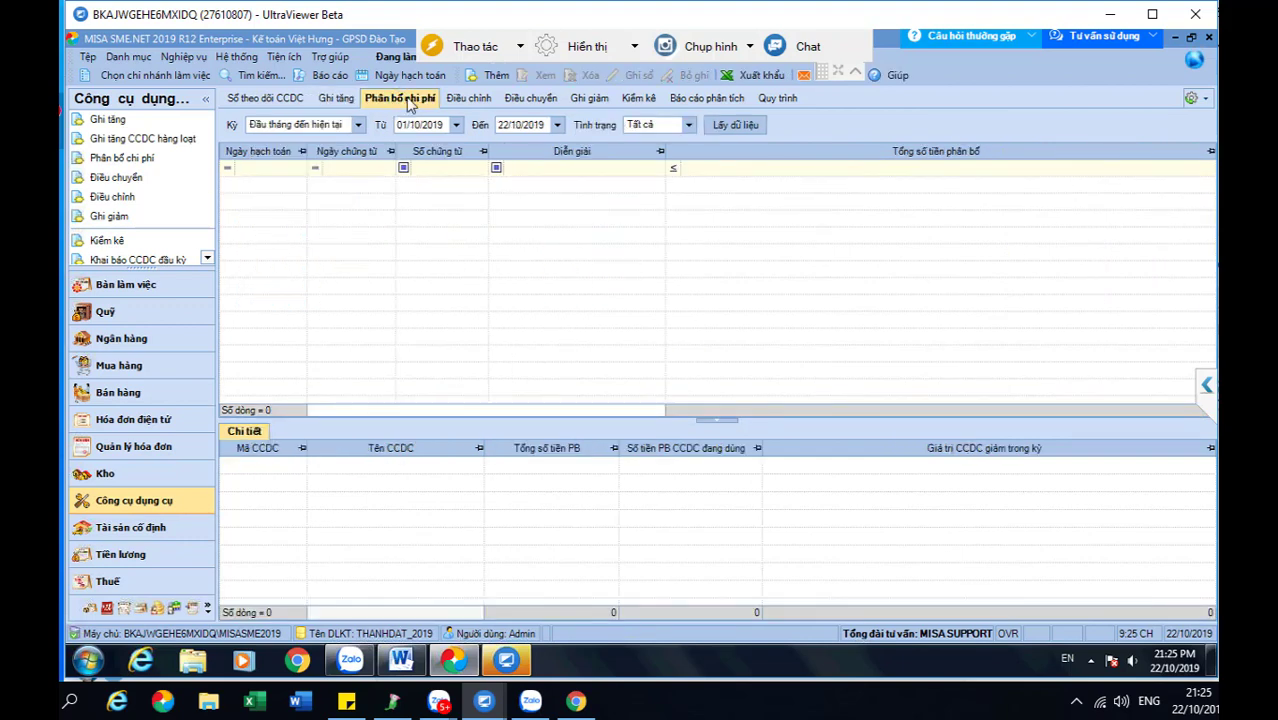
Look up account 242 in the opening account balances, then clear the account filter.
left_click(183, 57)
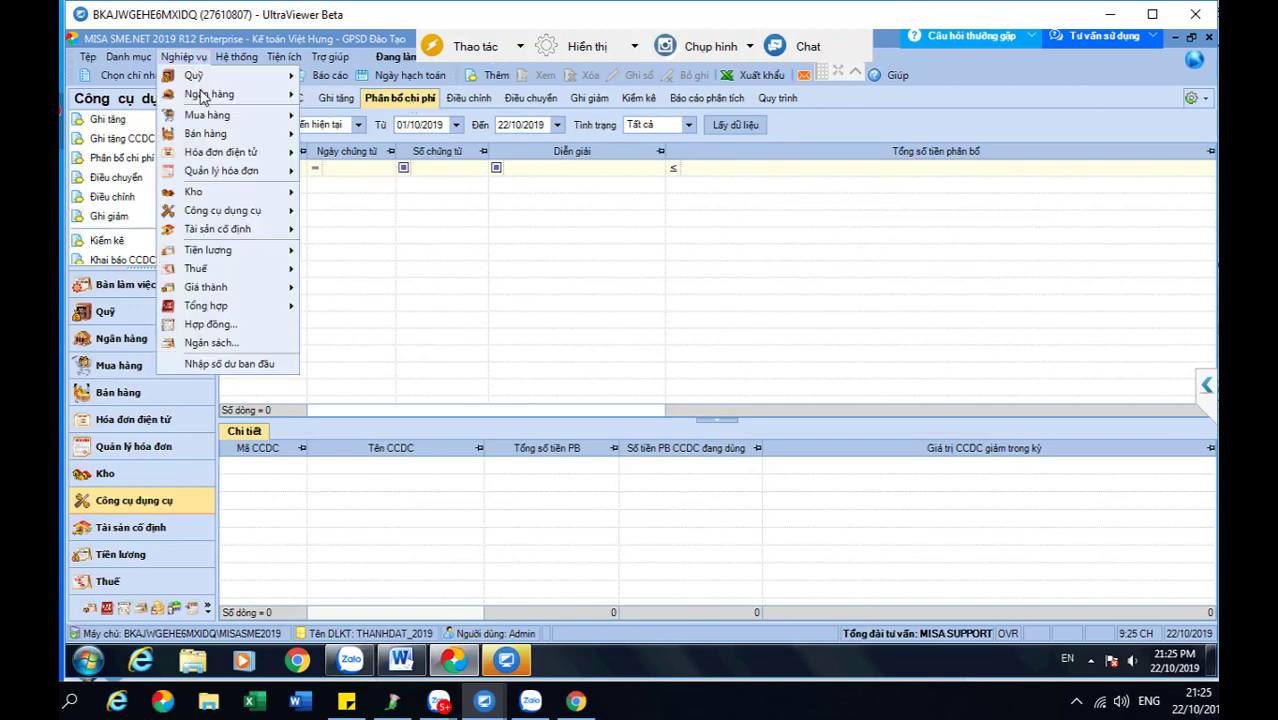
left_click(226, 364)
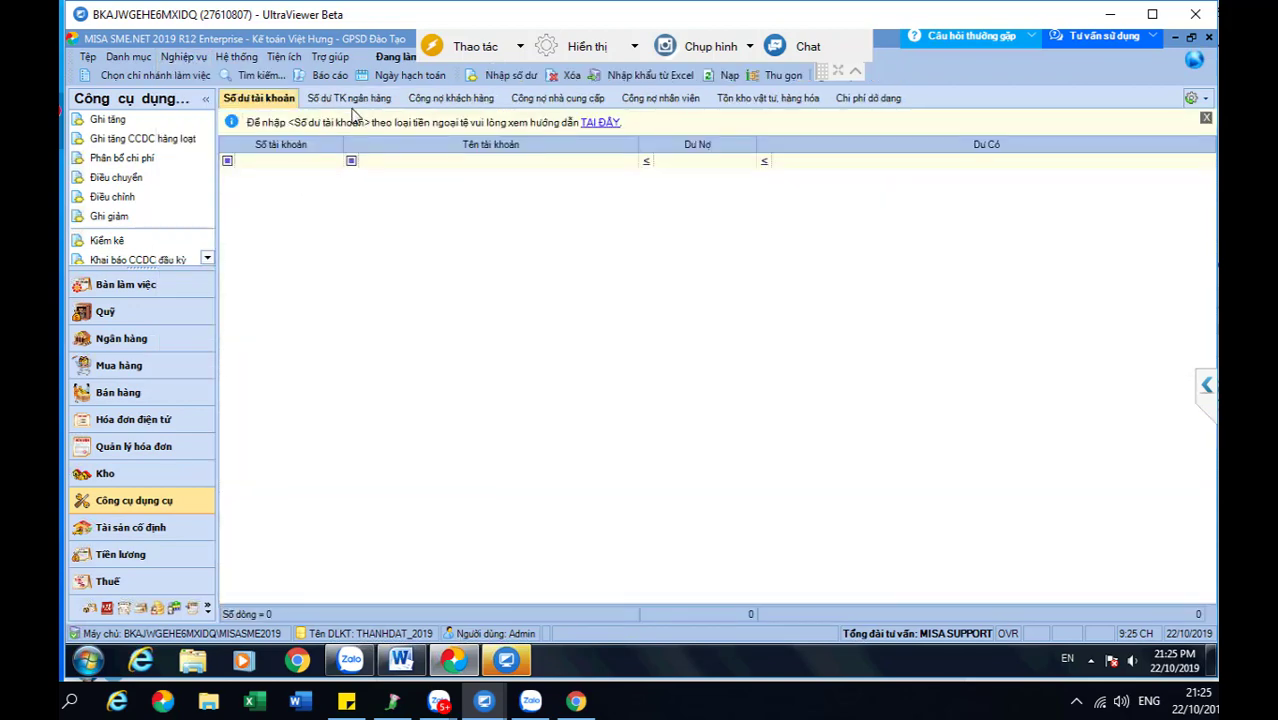
left_click(282, 165)
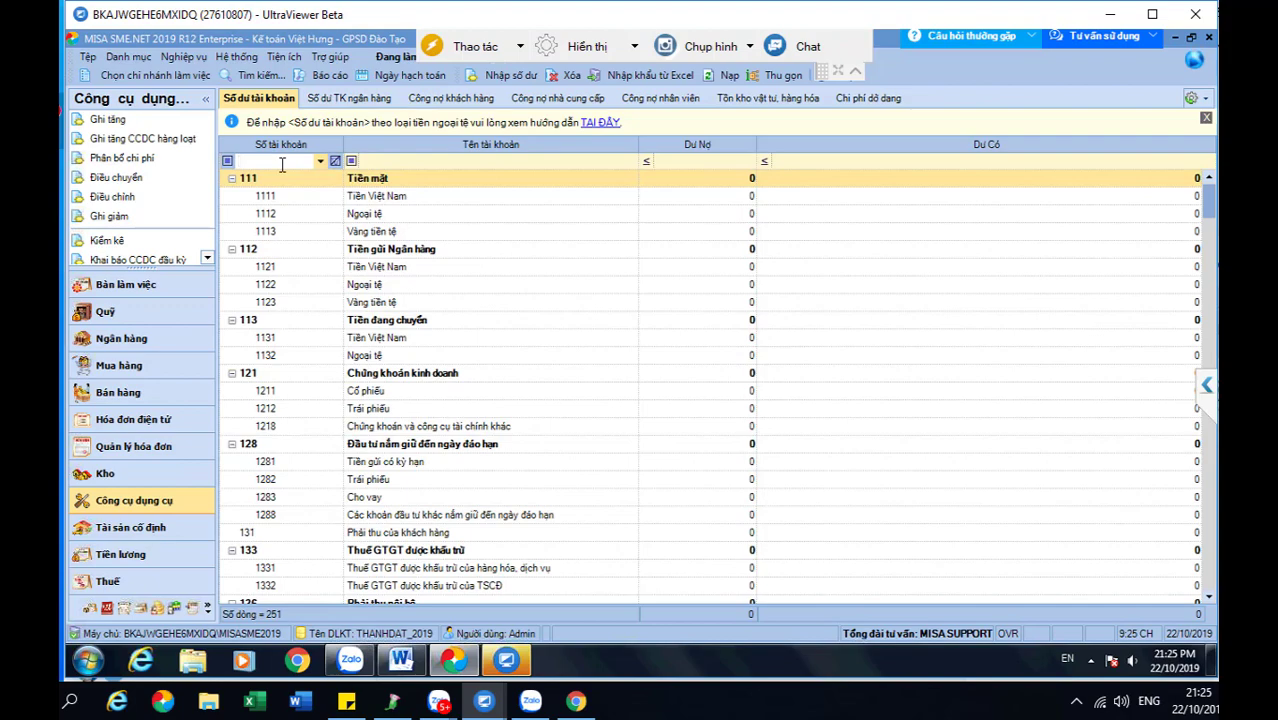
type("242")
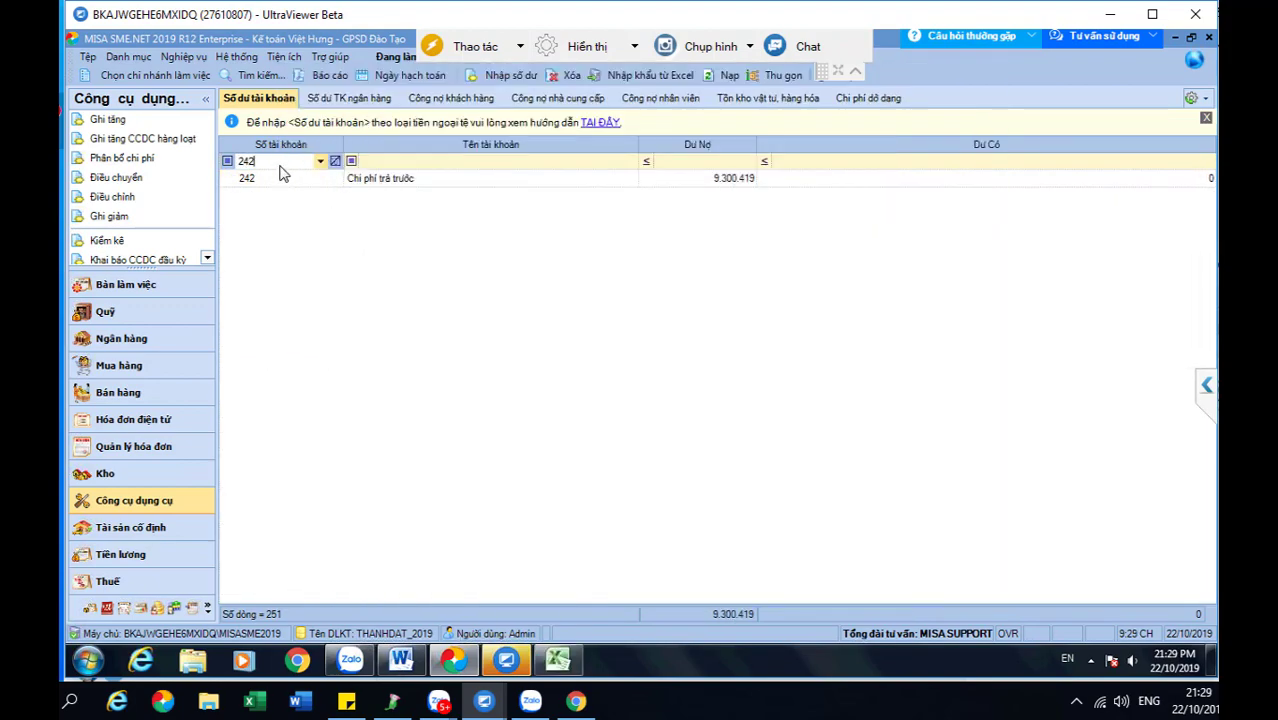
key("BackSpace")
key("BackSpace")
key("BackSpace")
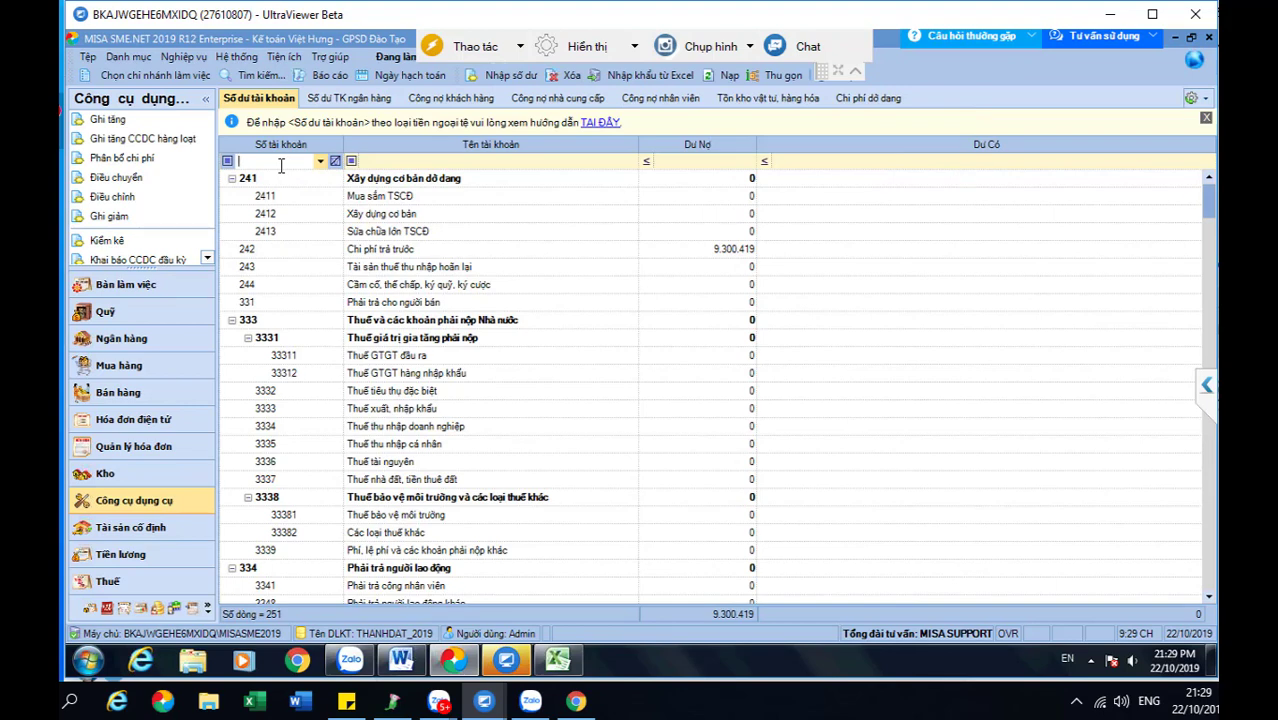
Filter the report list by names containing "đối".
left_click(340, 77)
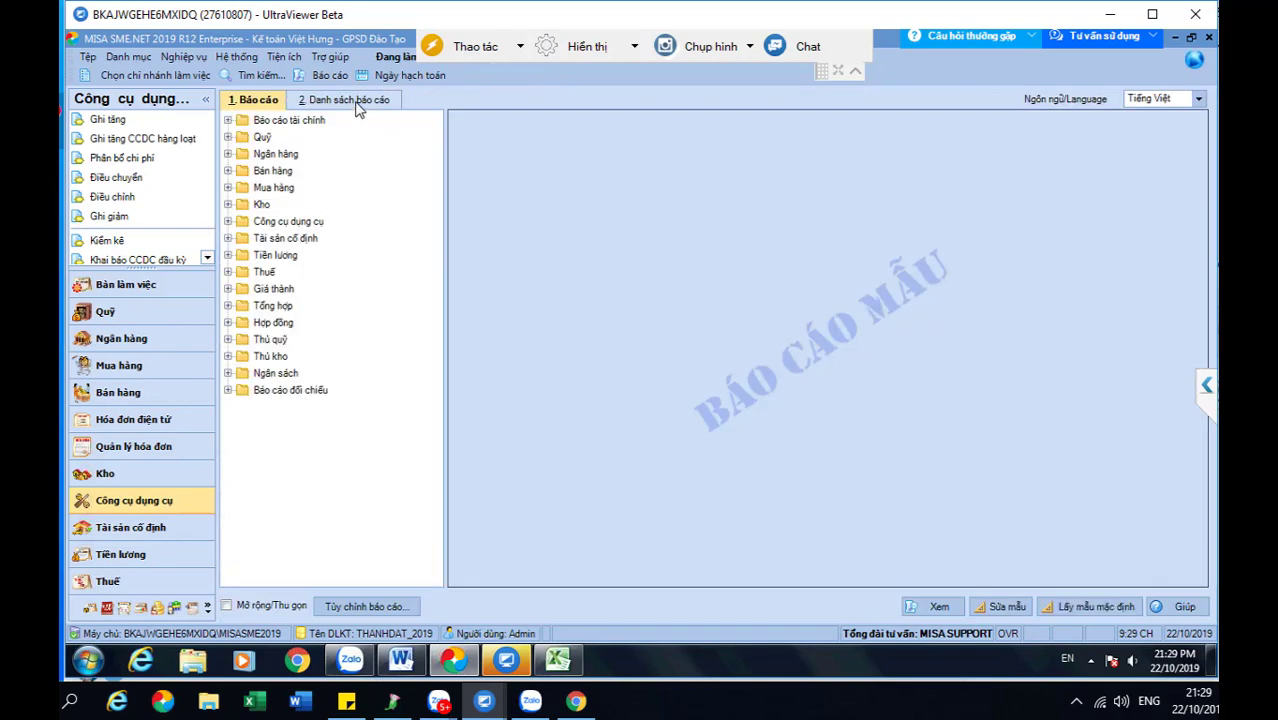
left_click(358, 103)
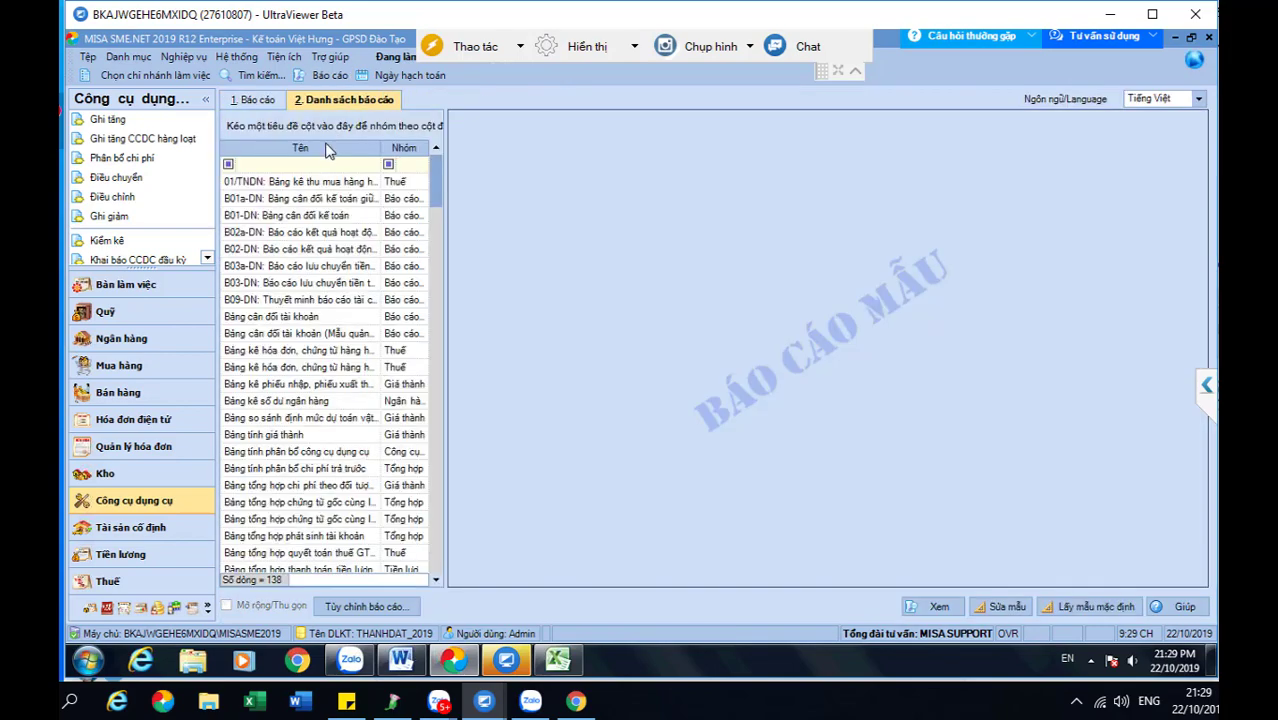
left_click(274, 170)
type("đối")
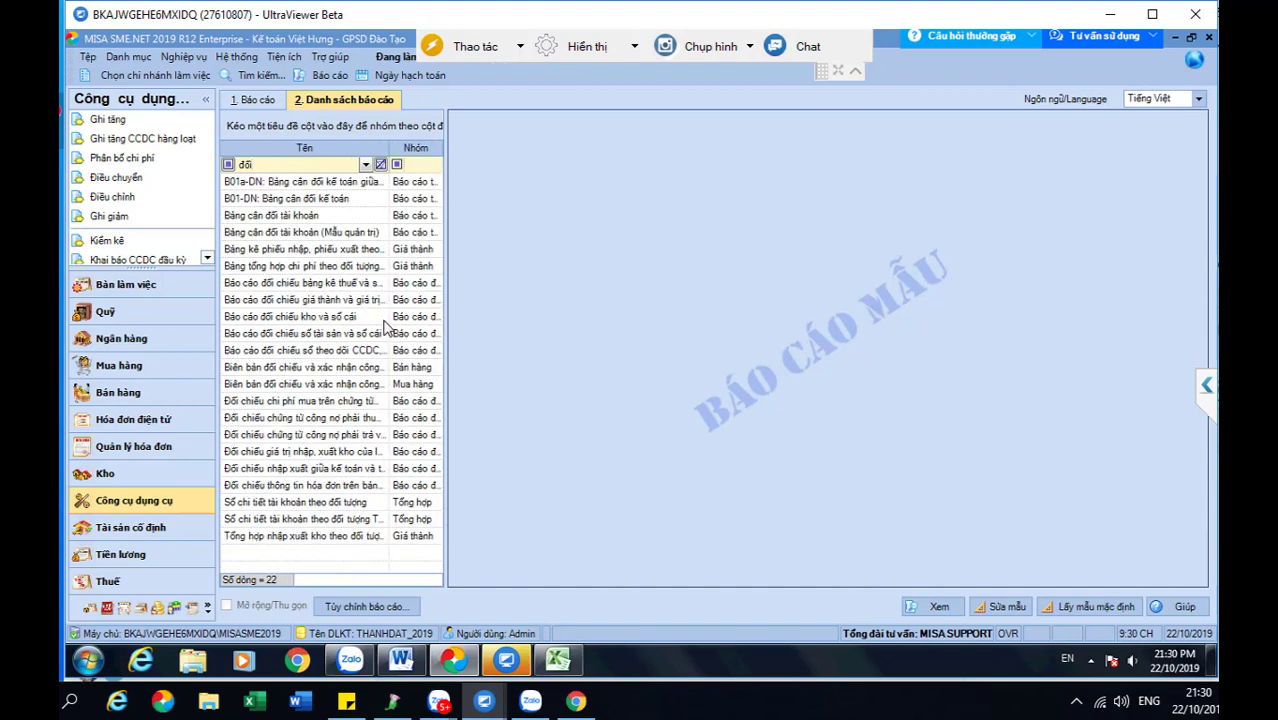
View the report reconciling the CCDC and prepaid expense ledger with the general ledger, then close it.
left_click(247, 352)
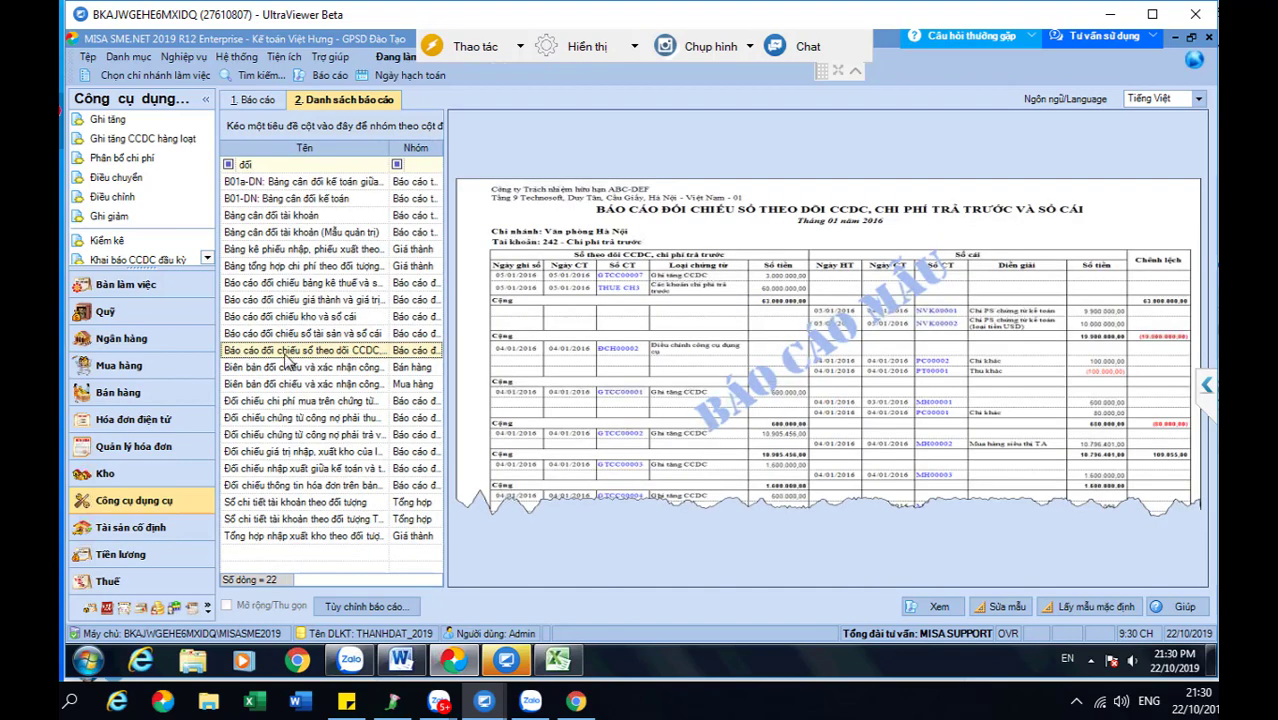
double_click(342, 351)
left_click(680, 373)
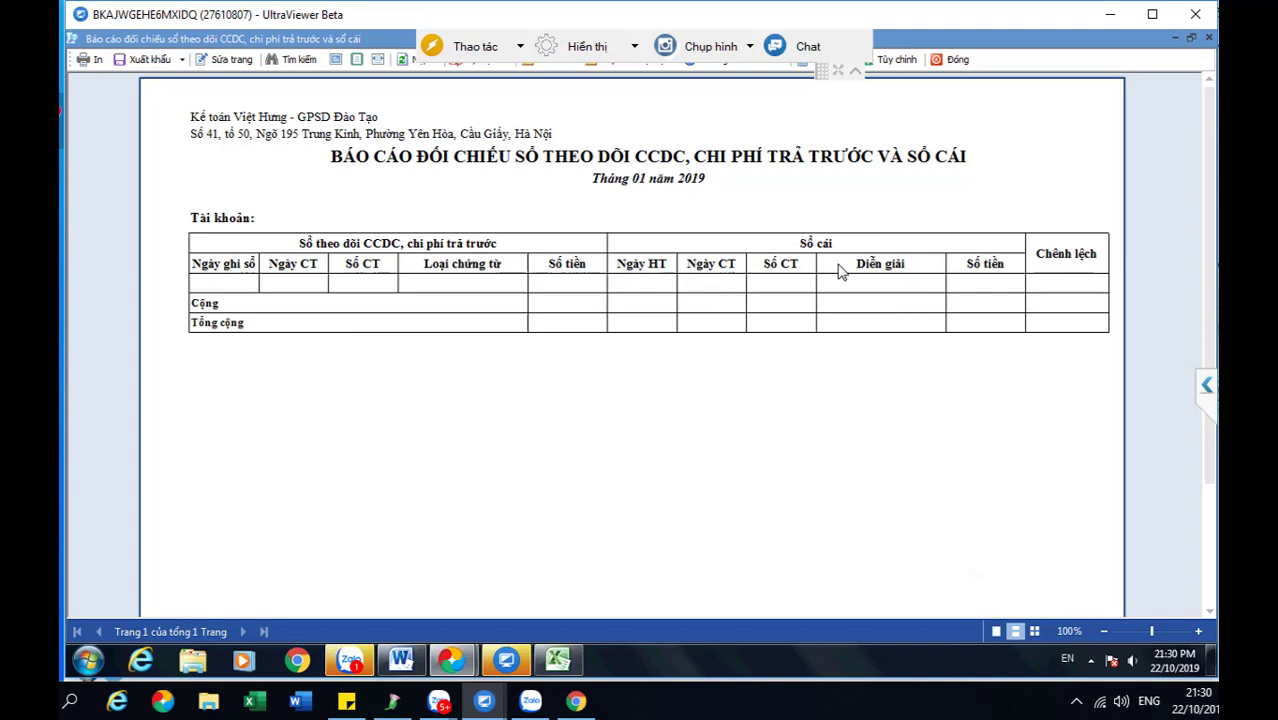
left_click(950, 59)
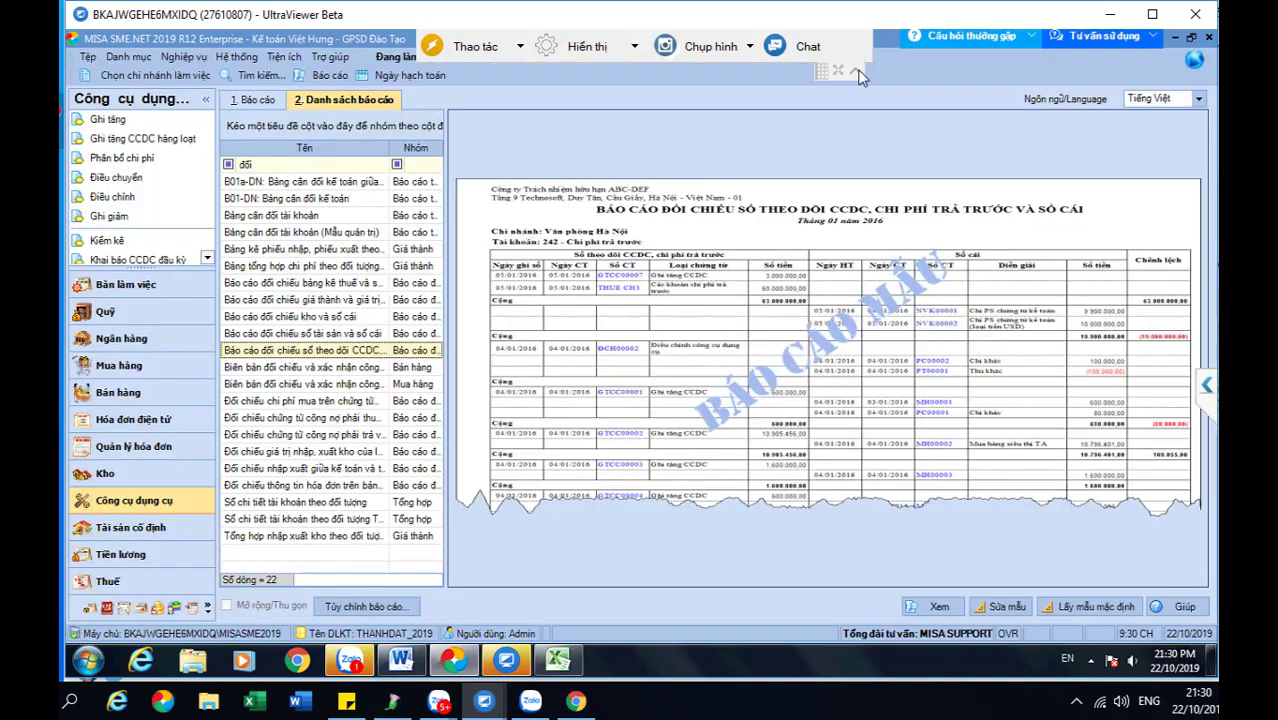
View the Bảng cân đối tài khoản (Mẫu quản trị) financial report for Tháng 1, then close it.
left_click(258, 100)
double_click(290, 120)
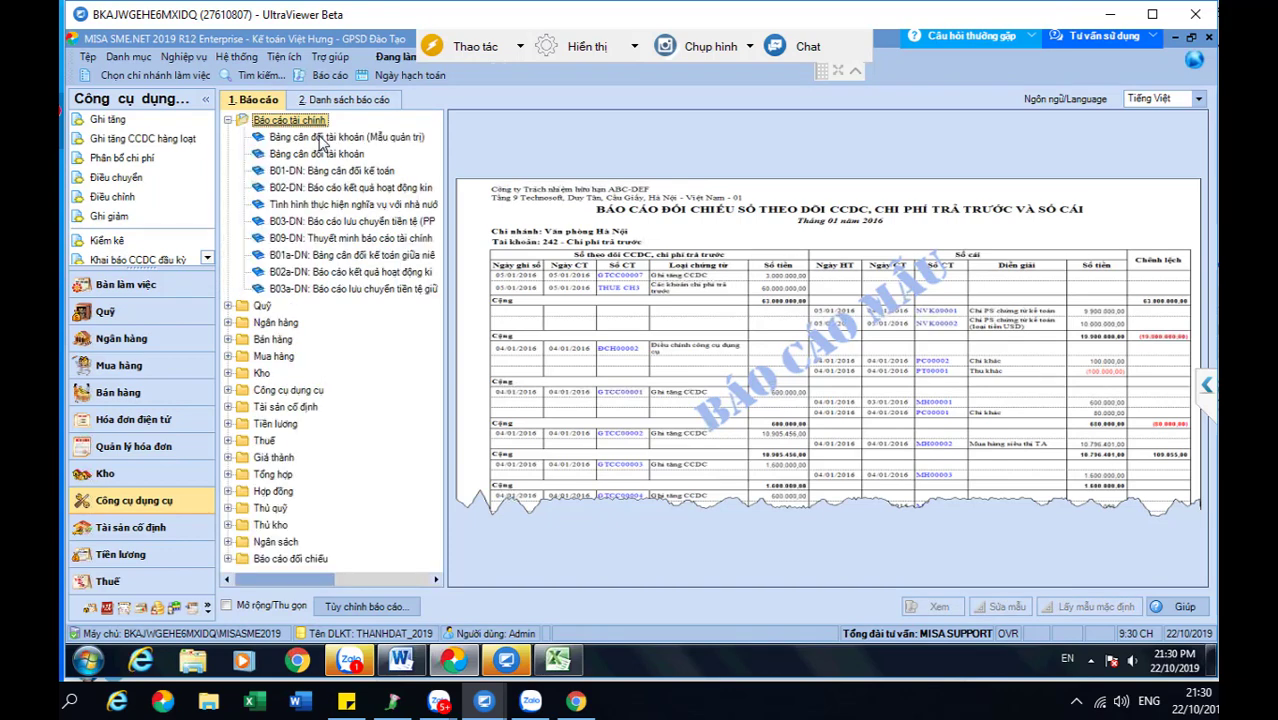
double_click(320, 139)
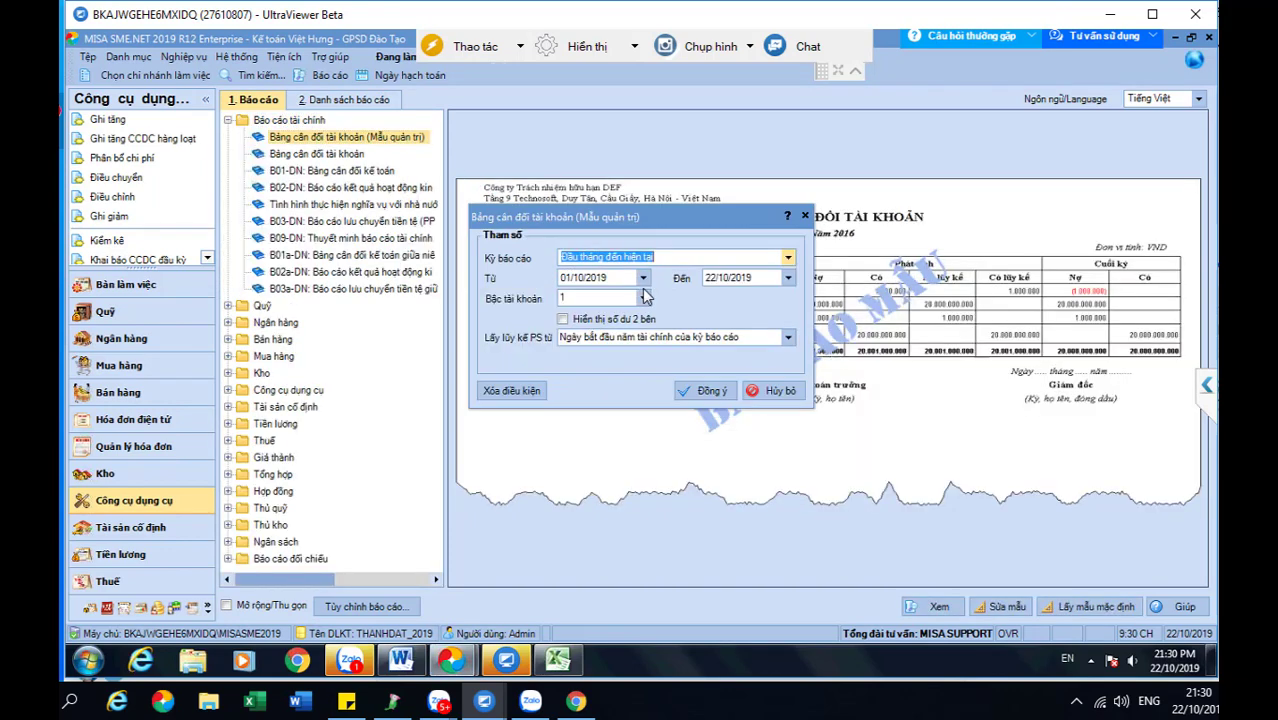
type("1")
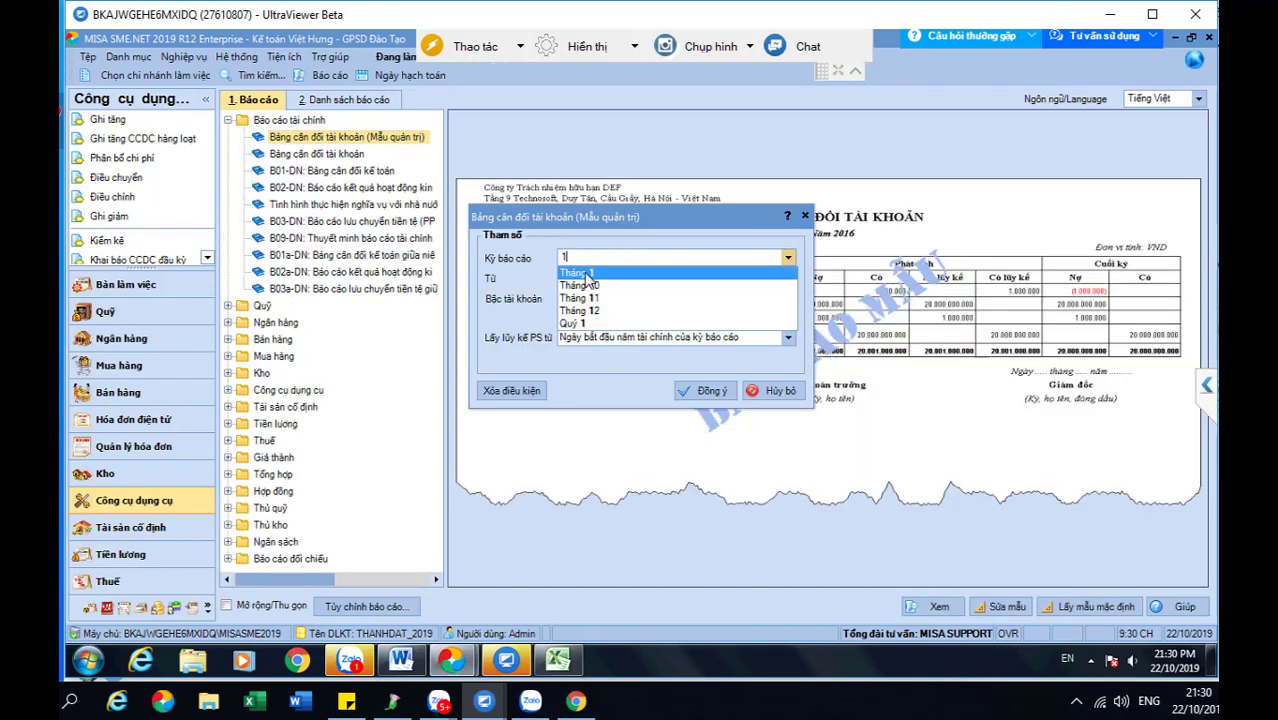
left_click(580, 273)
left_click(708, 390)
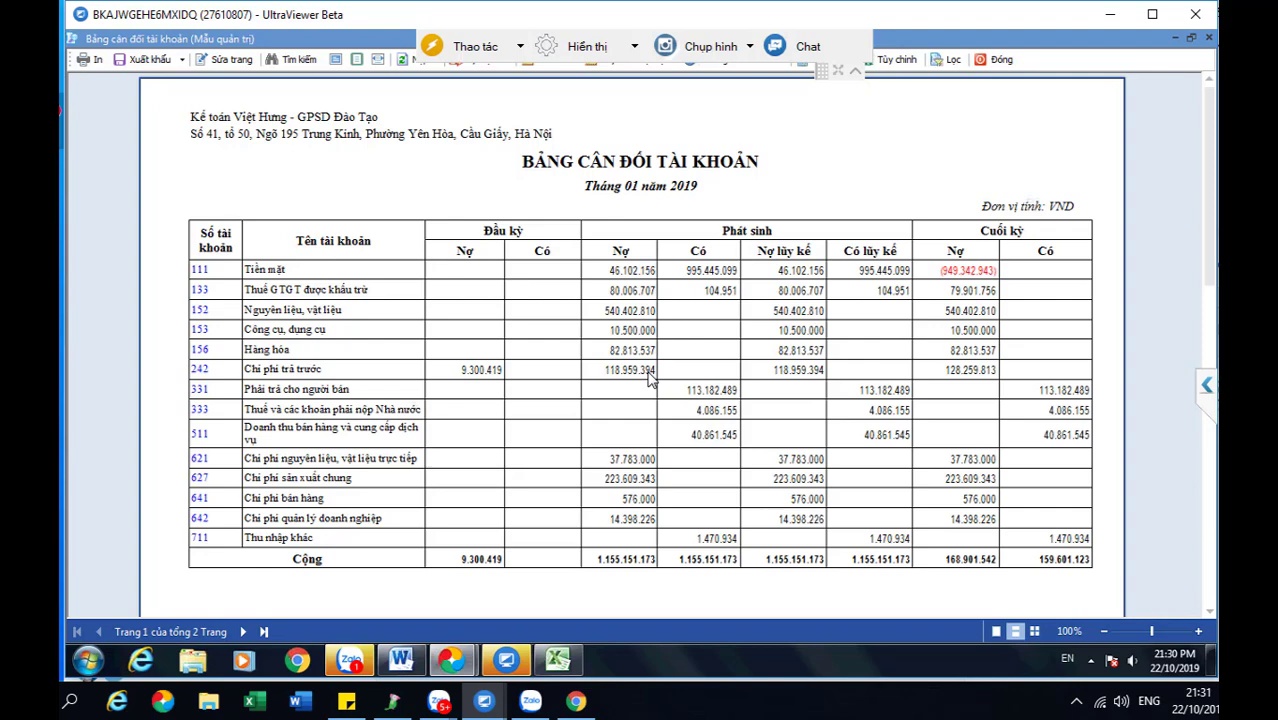
key("Escape")
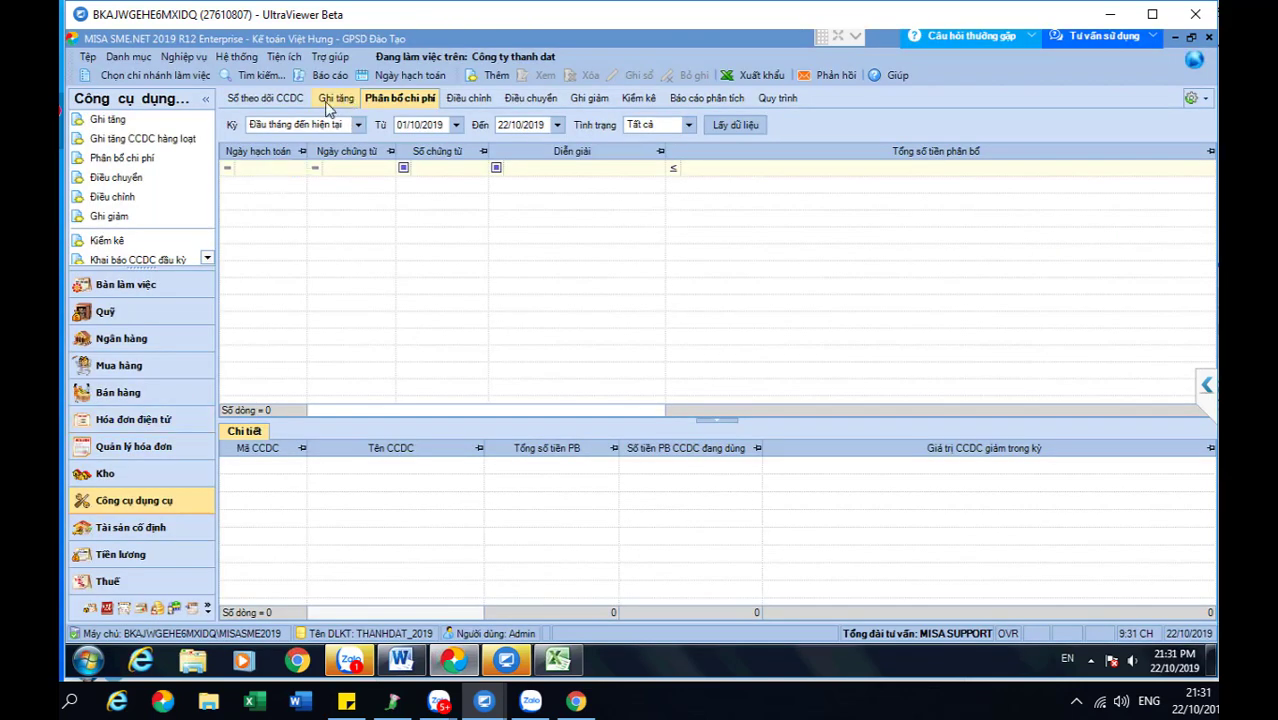
Review the Ghi tăng records of tools and prepaid expenses, checking the 01/01/2019 entries and the period's start date.
left_click(333, 98)
left_click(267, 350)
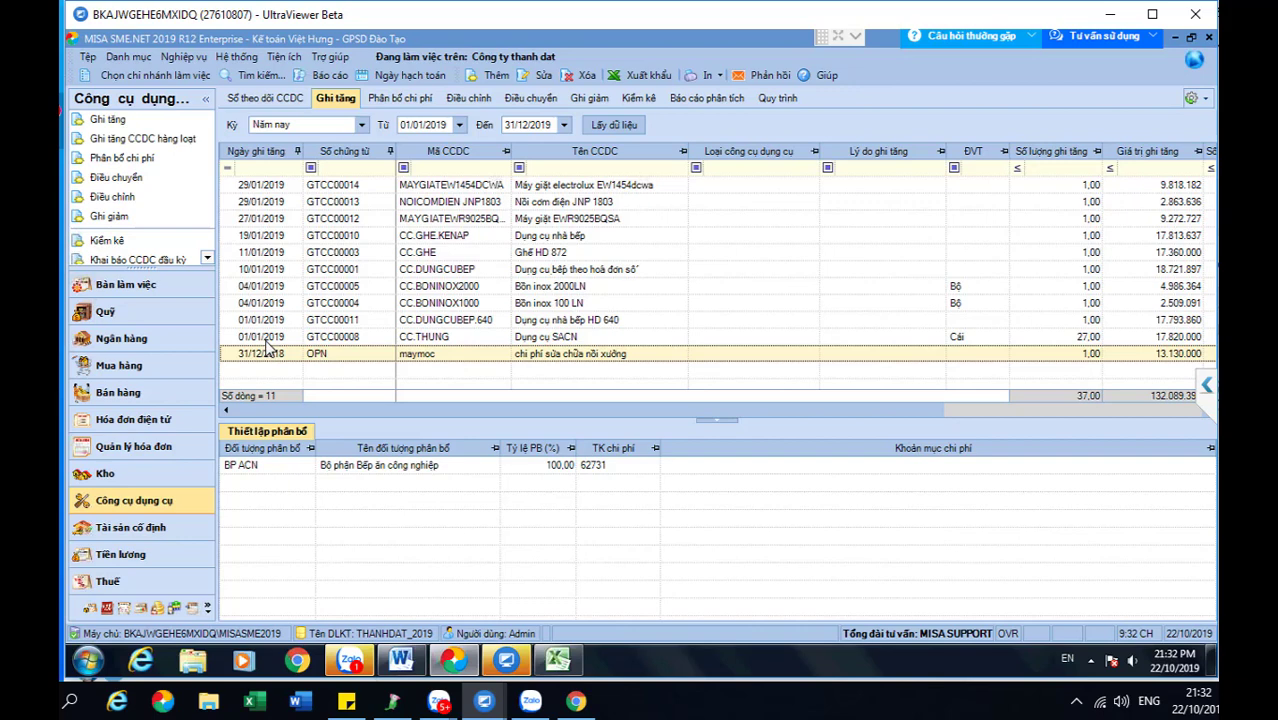
left_click(416, 128)
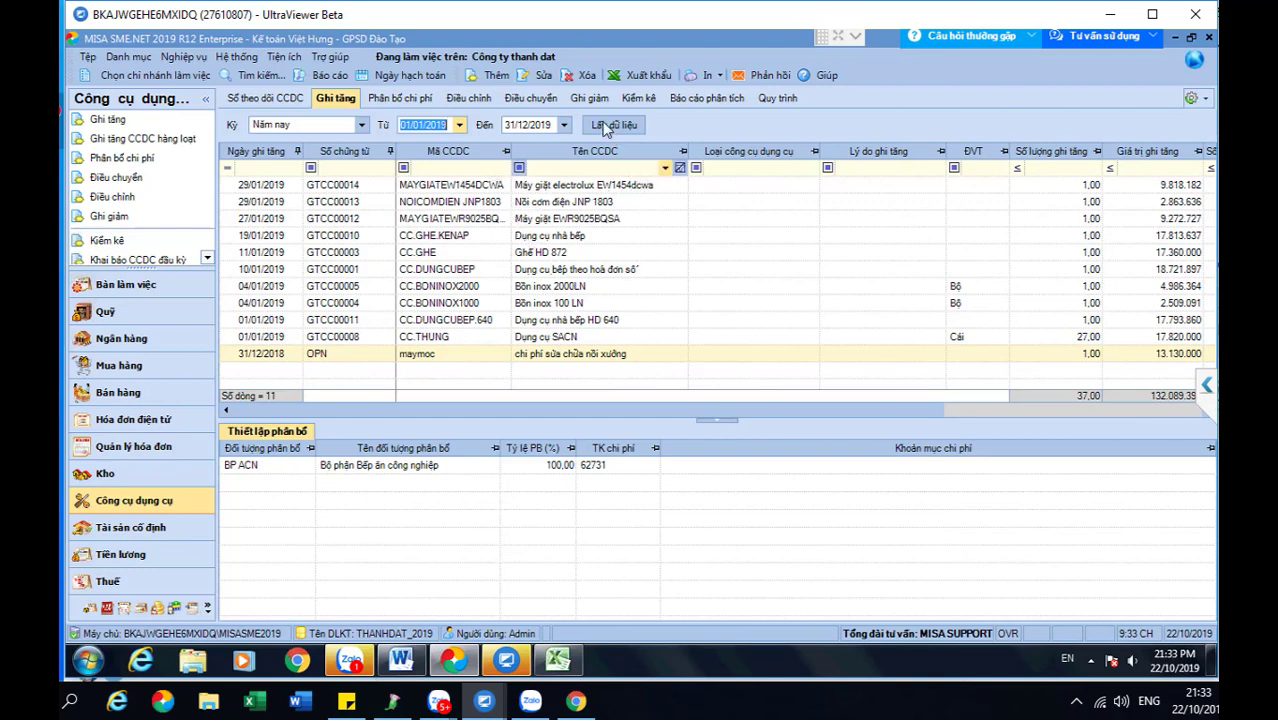
Export the Ghi tăng list to the Desktop as Ghi_tang.xlsx and open the exported file.
left_click(631, 77)
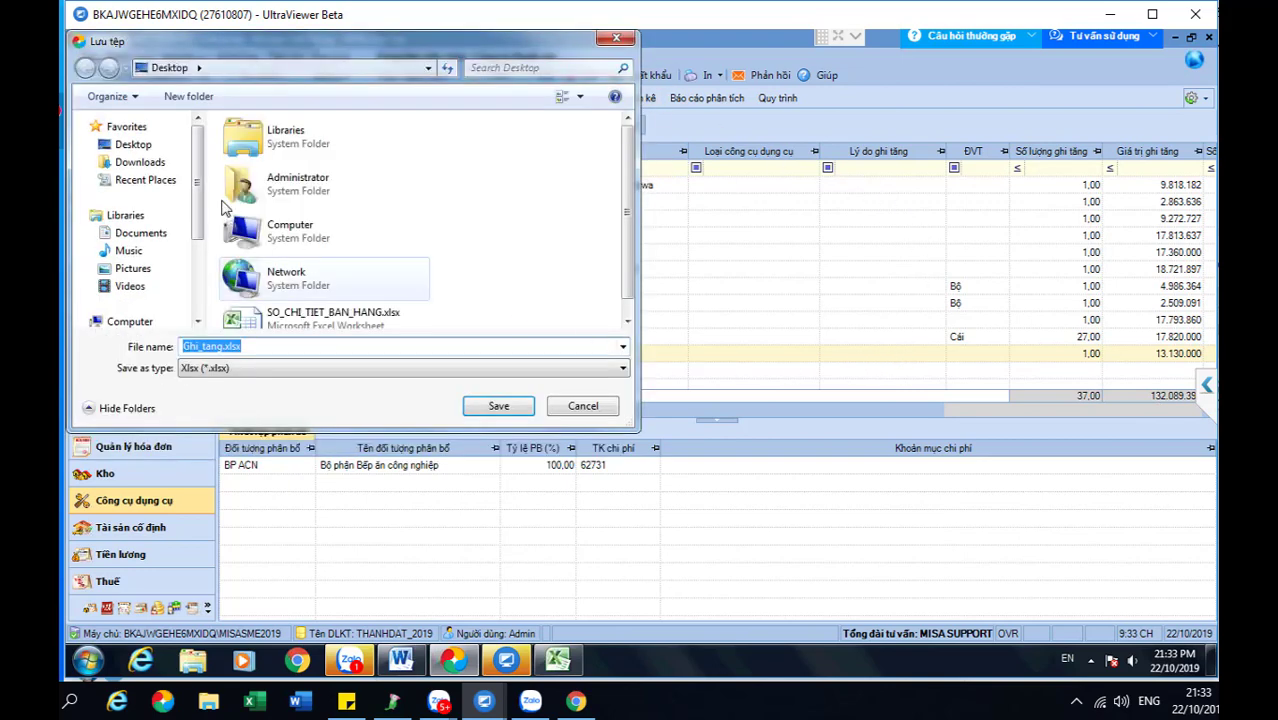
left_click(146, 148)
left_click(506, 406)
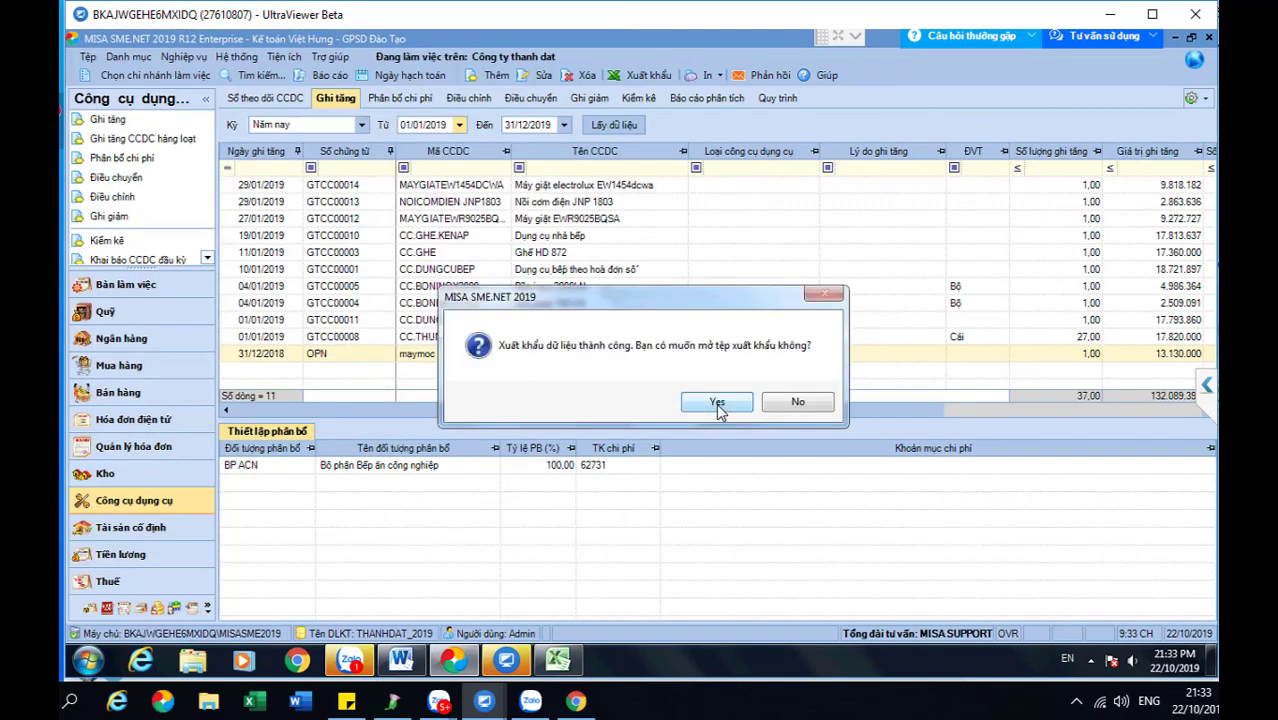
left_click(716, 403)
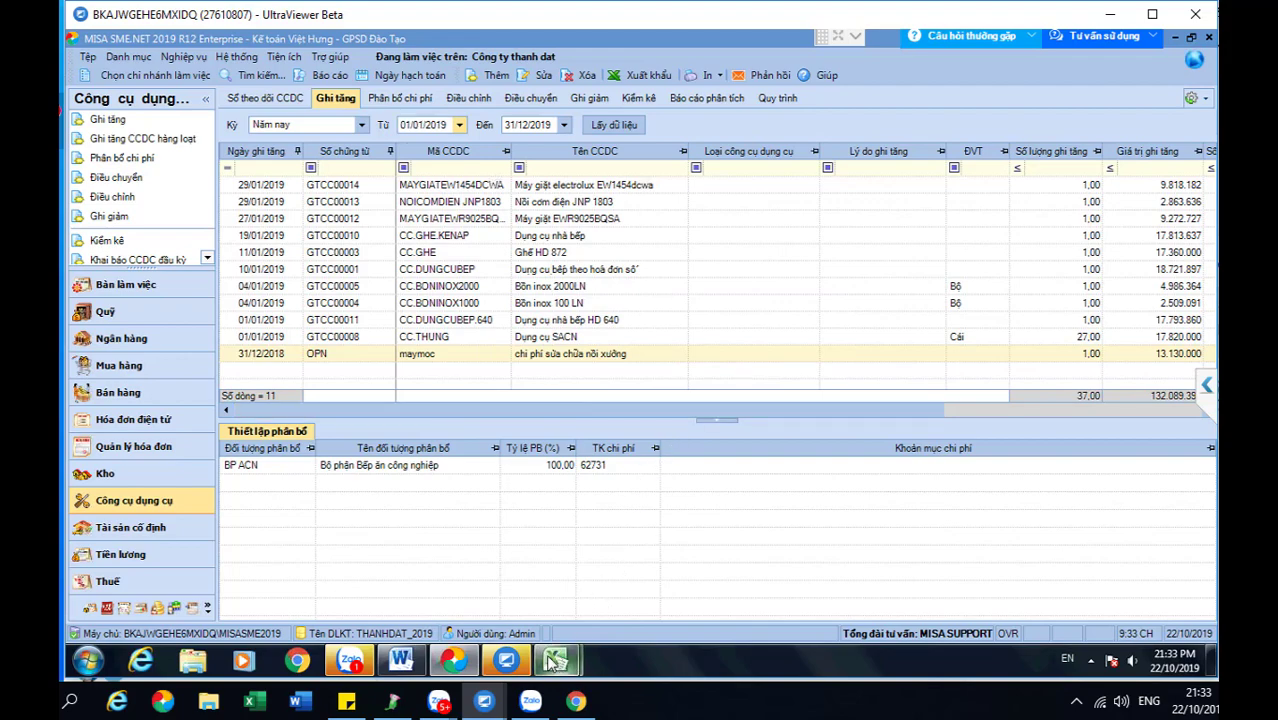
Switch to Ghi_tang.xlsx in Excel and select cell I15 below the Giá trị ghi tăng total.
mouse_move(562, 658)
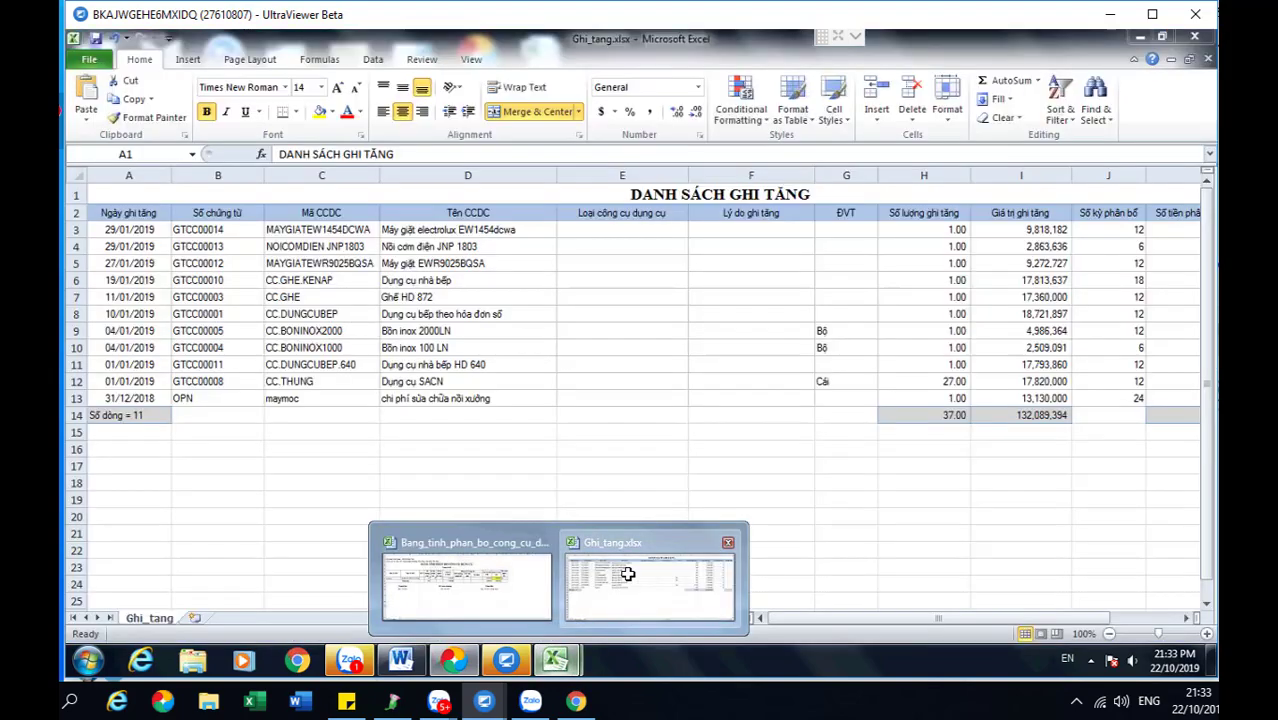
left_click(620, 590)
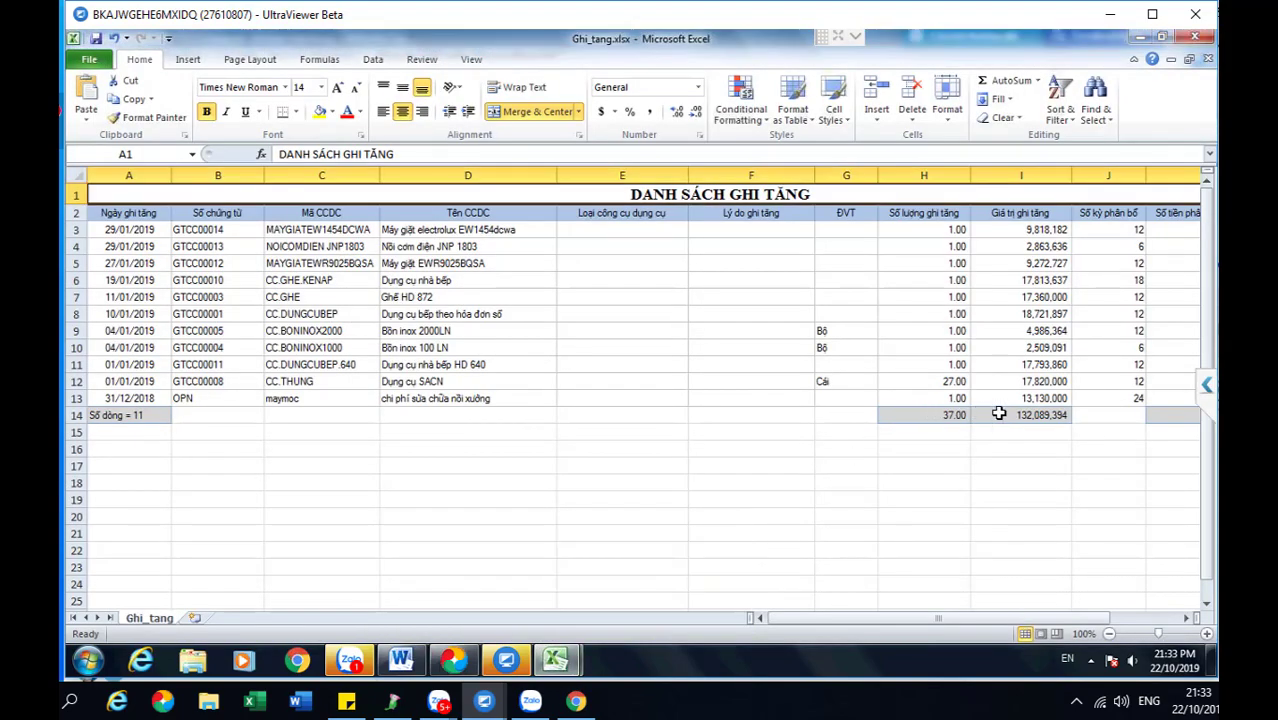
left_click(1038, 415)
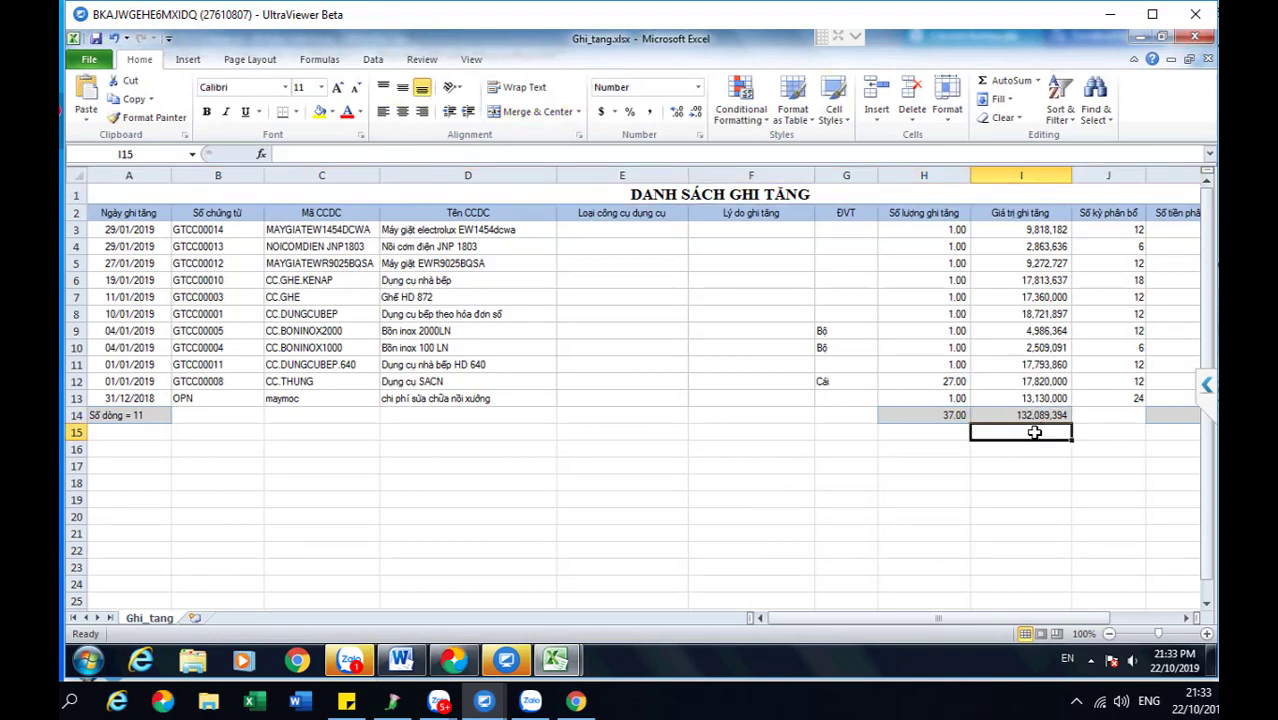
Enter the formula =I14-I13 in cell I15 to subtract the OPN record's value from the Giá trị ghi tăng total.
key("Down")
type("=")
left_click(1043, 414)
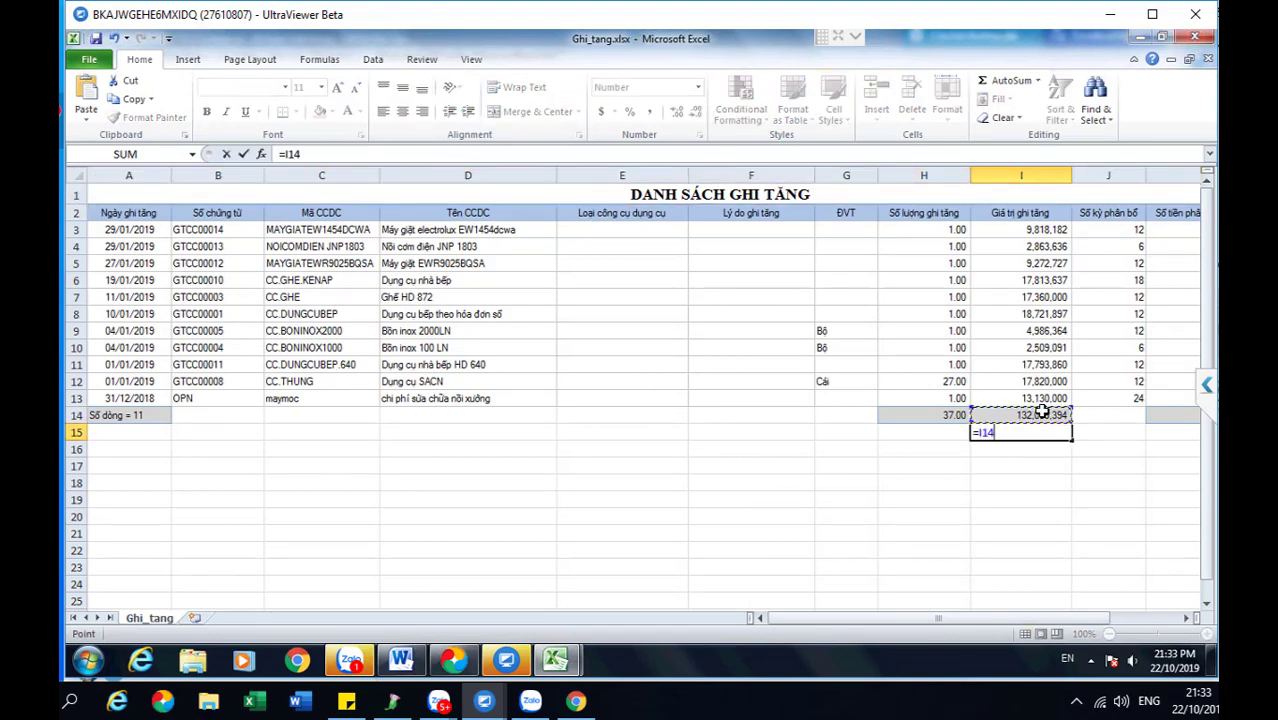
type("-")
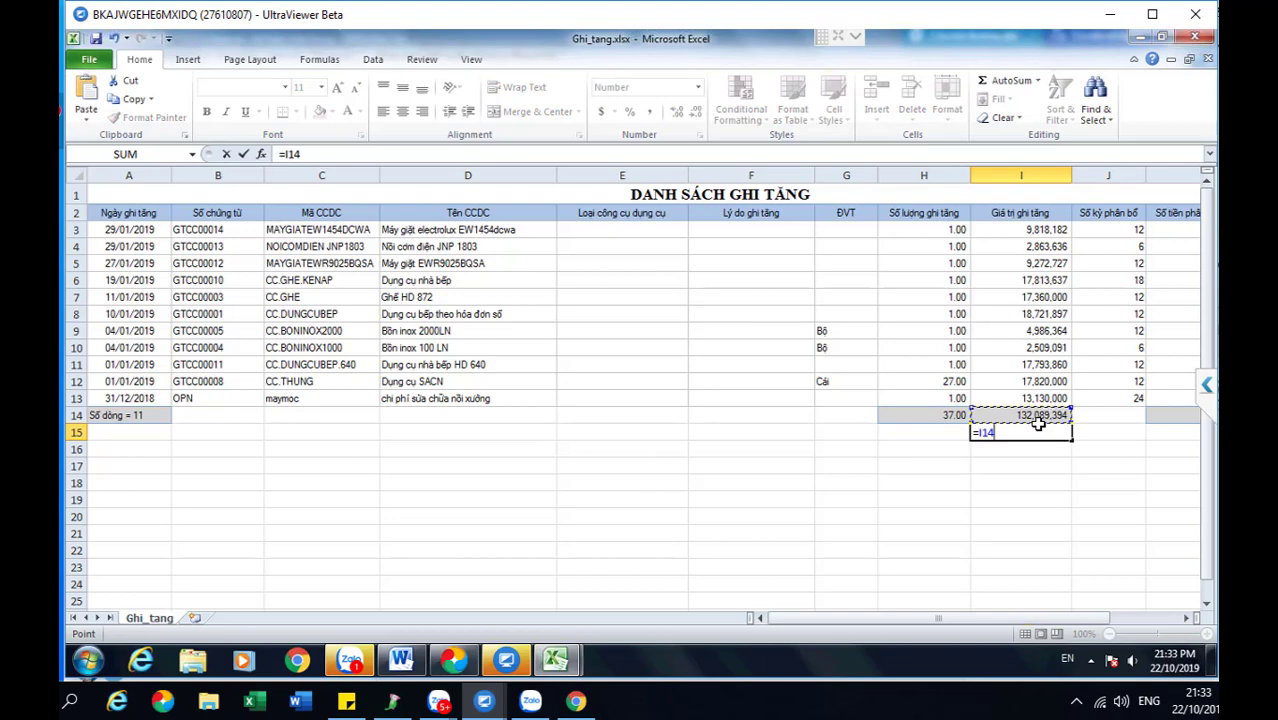
left_click(1035, 398)
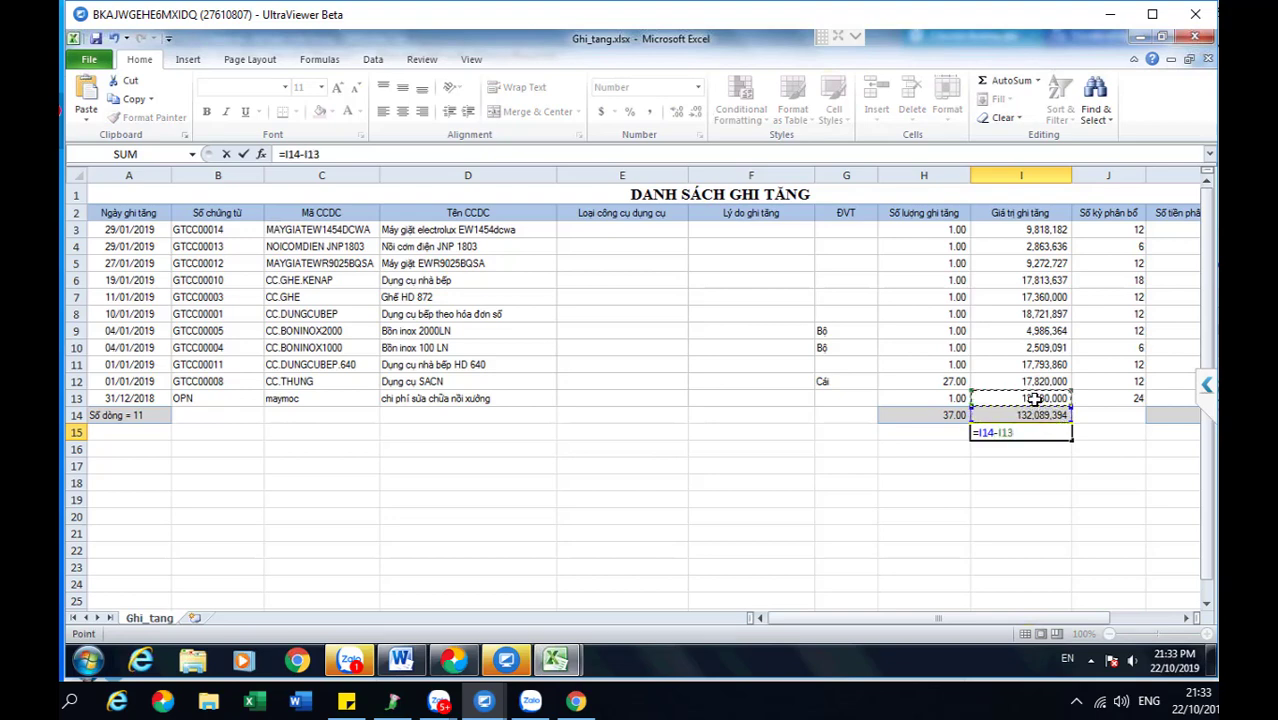
key("Return")
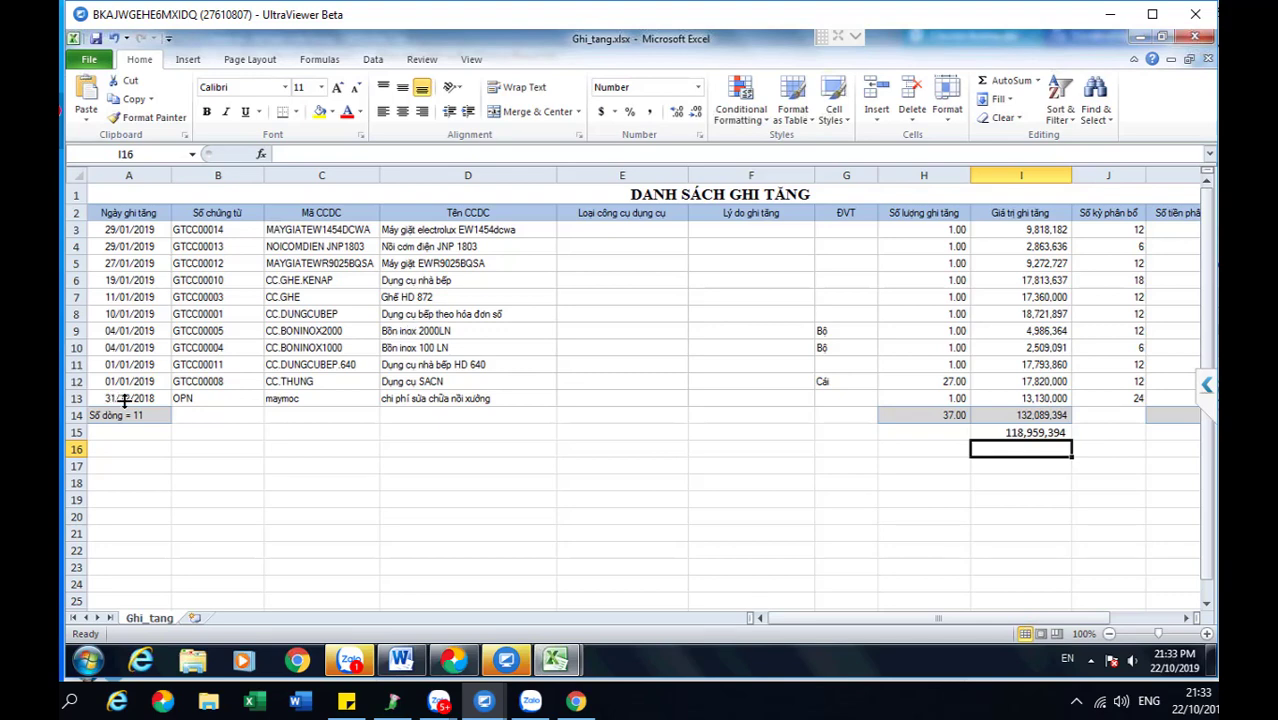
Fill the OPN document number cell B13 with yellow and check row 13 against the values in I14 and I15.
left_click(178, 398)
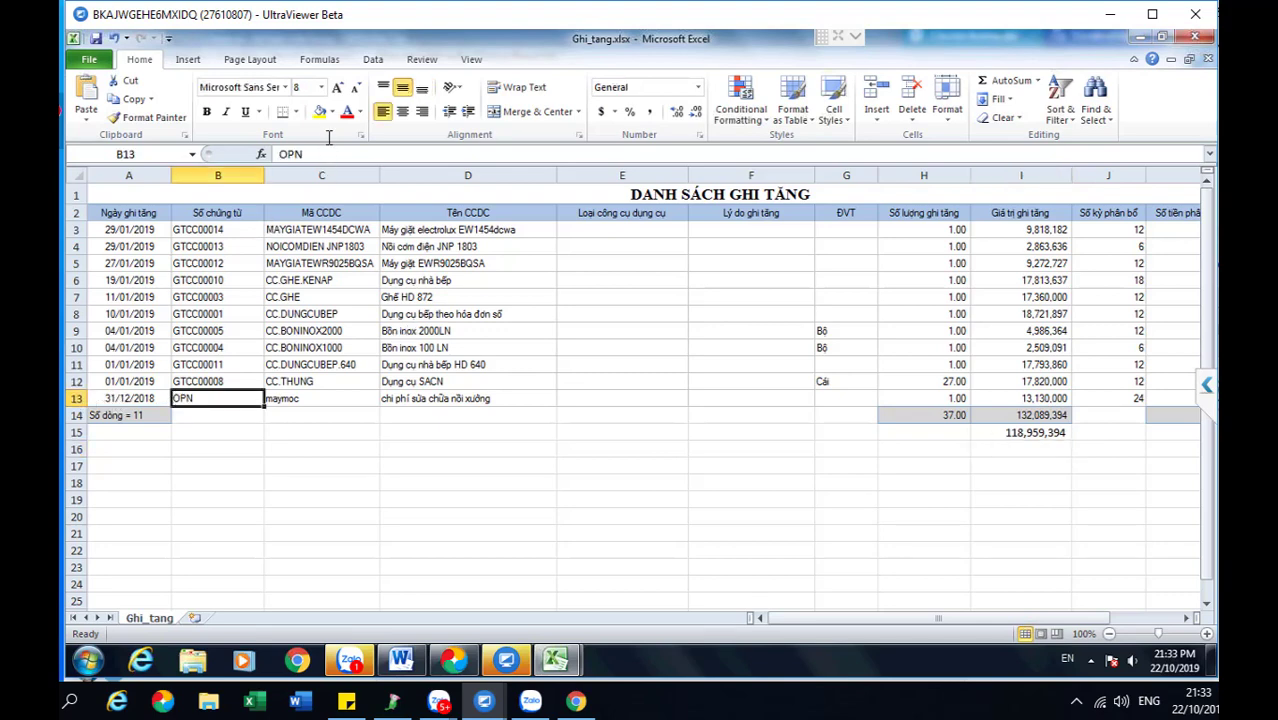
left_click(319, 111)
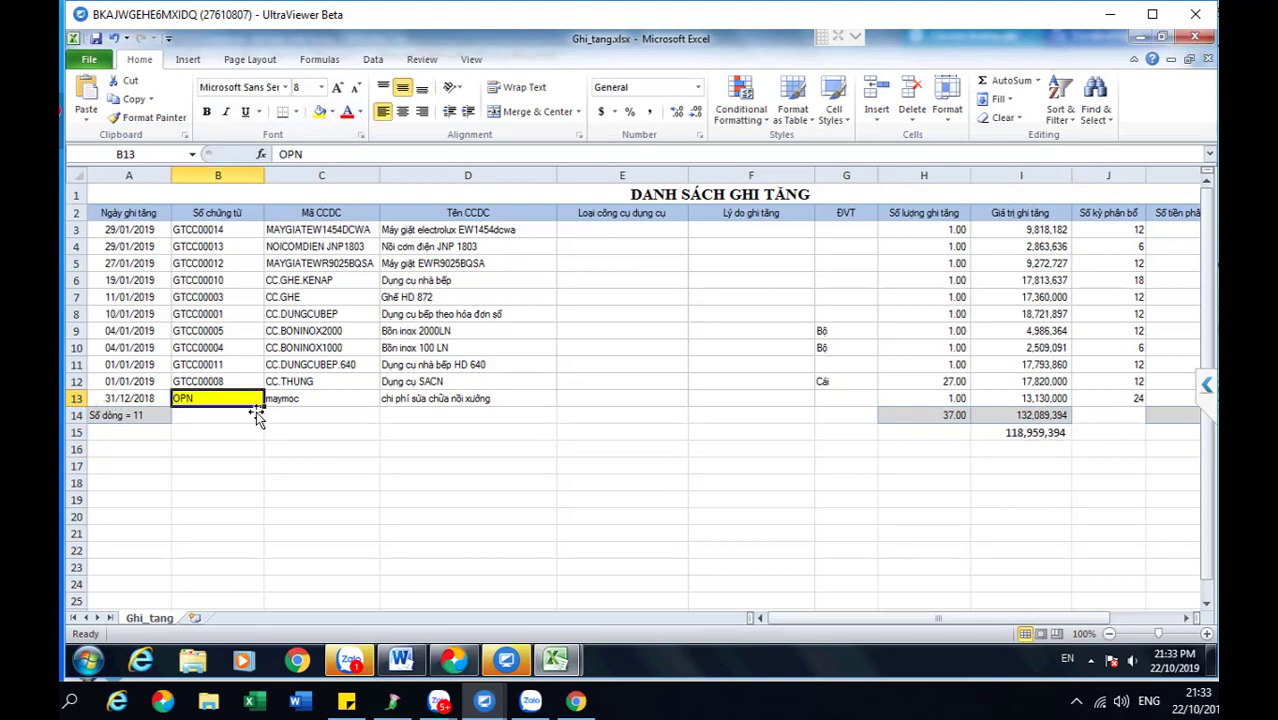
left_click(1000, 414)
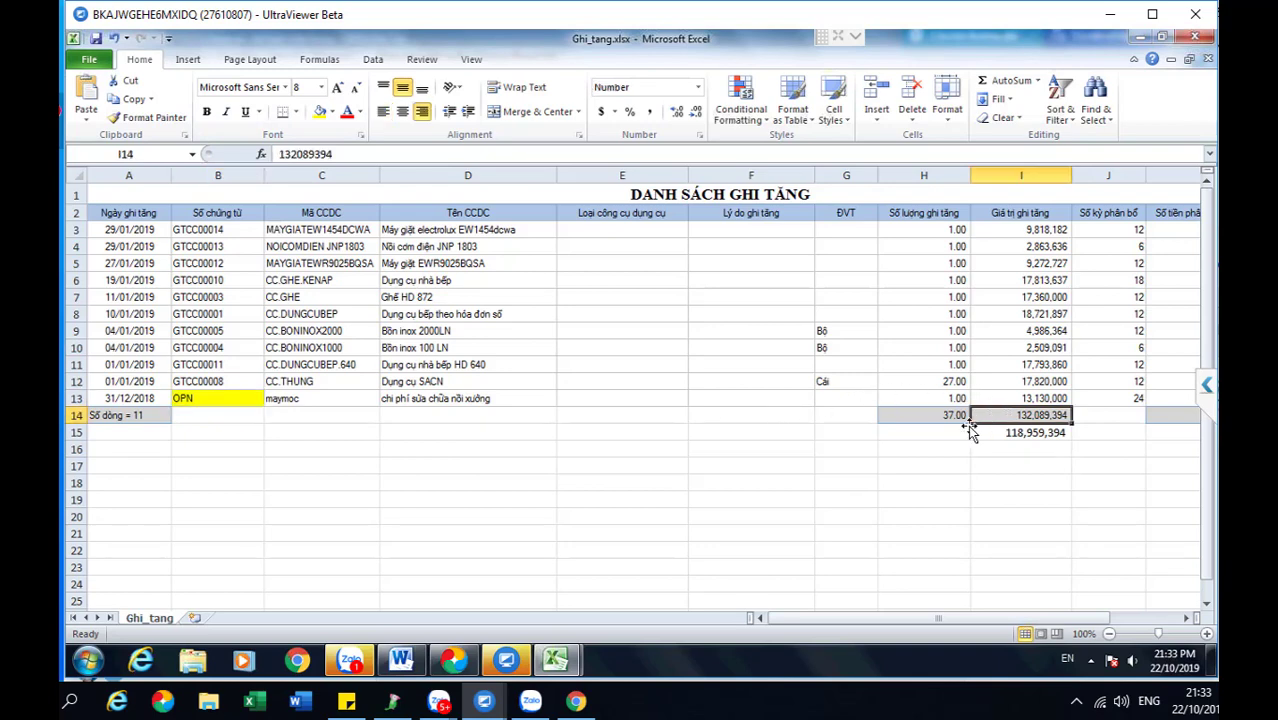
left_click(76, 398)
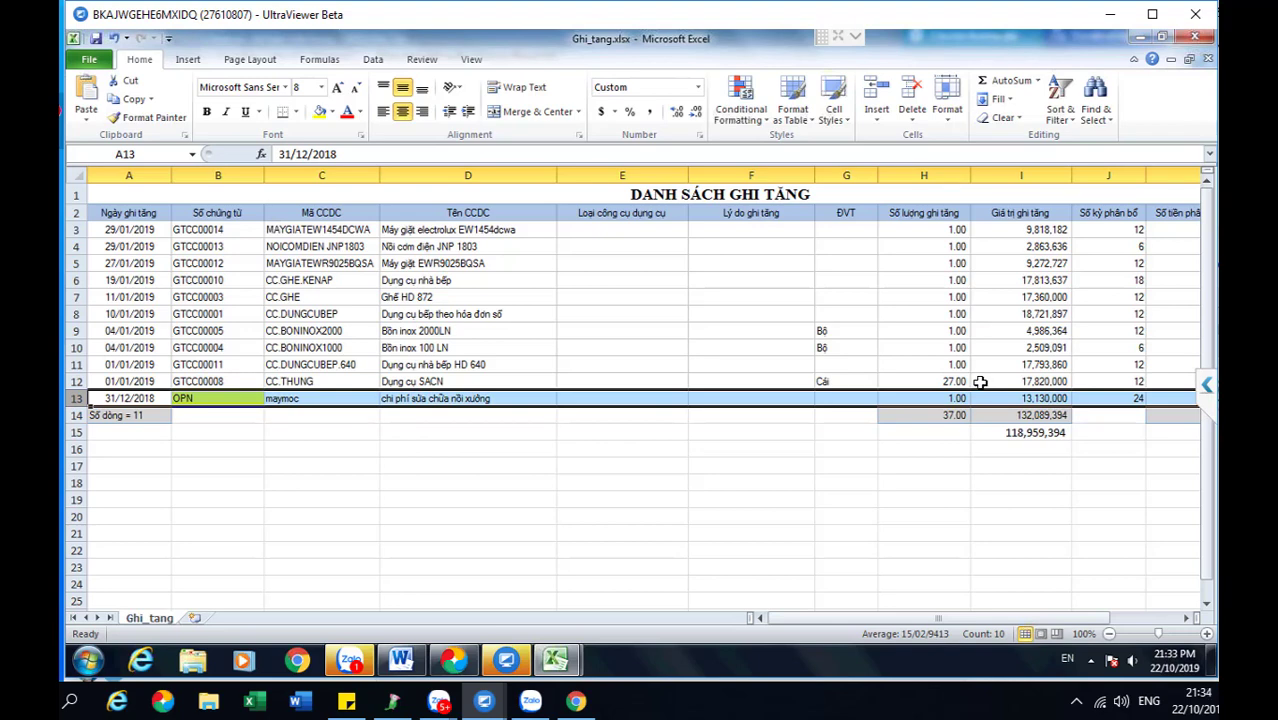
left_click(1040, 433)
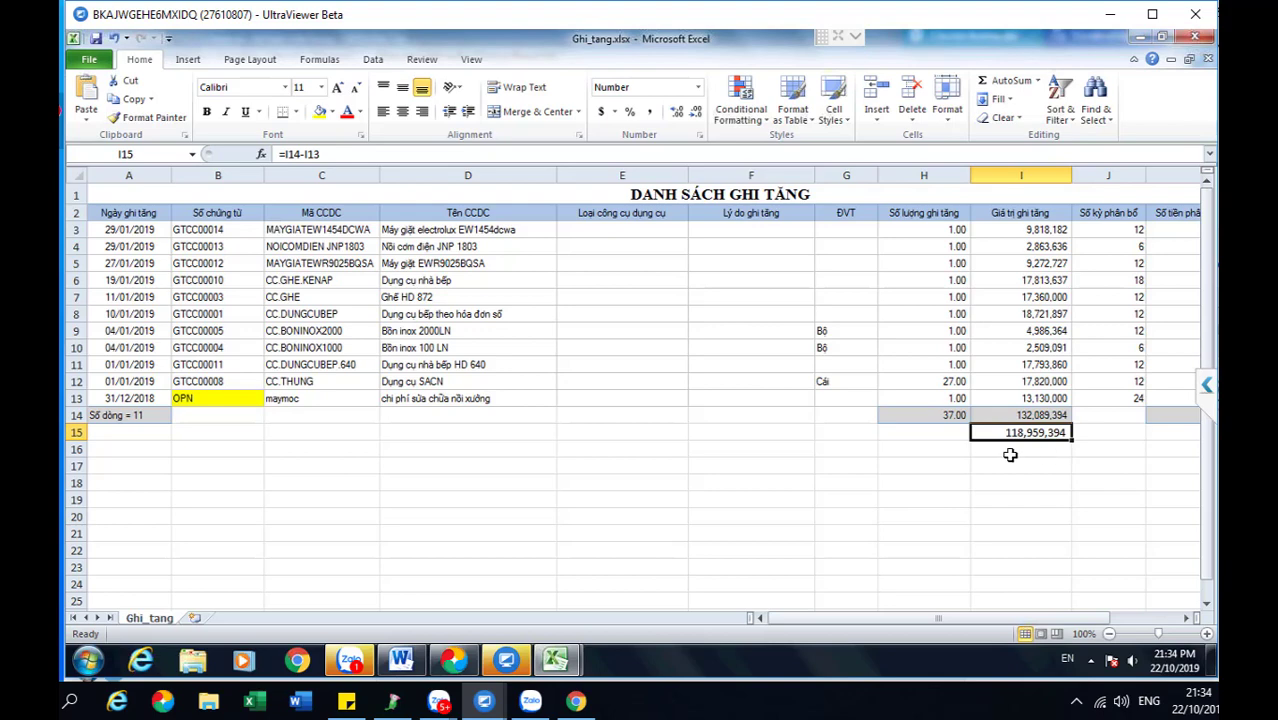
Switch to MISA SME.NET and start a Phân bổ chi phí CCDC voucher for month 1 of 2019.
mouse_move(452, 665)
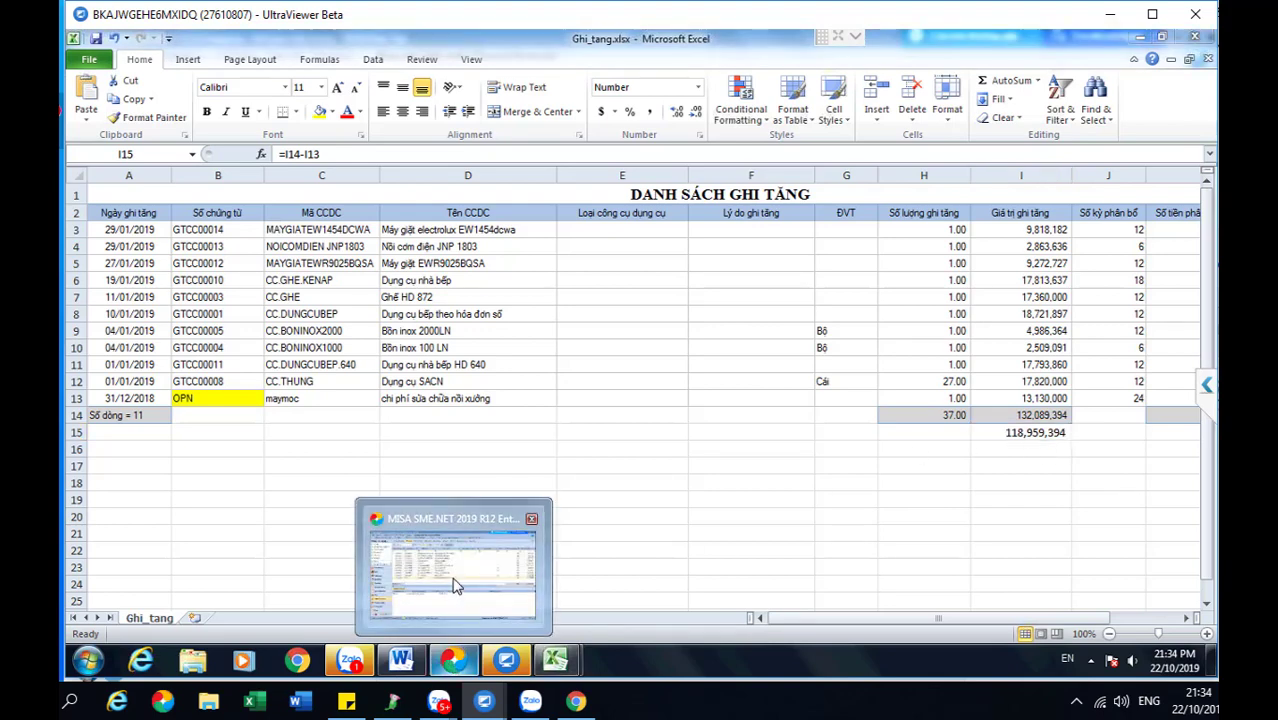
left_click(455, 585)
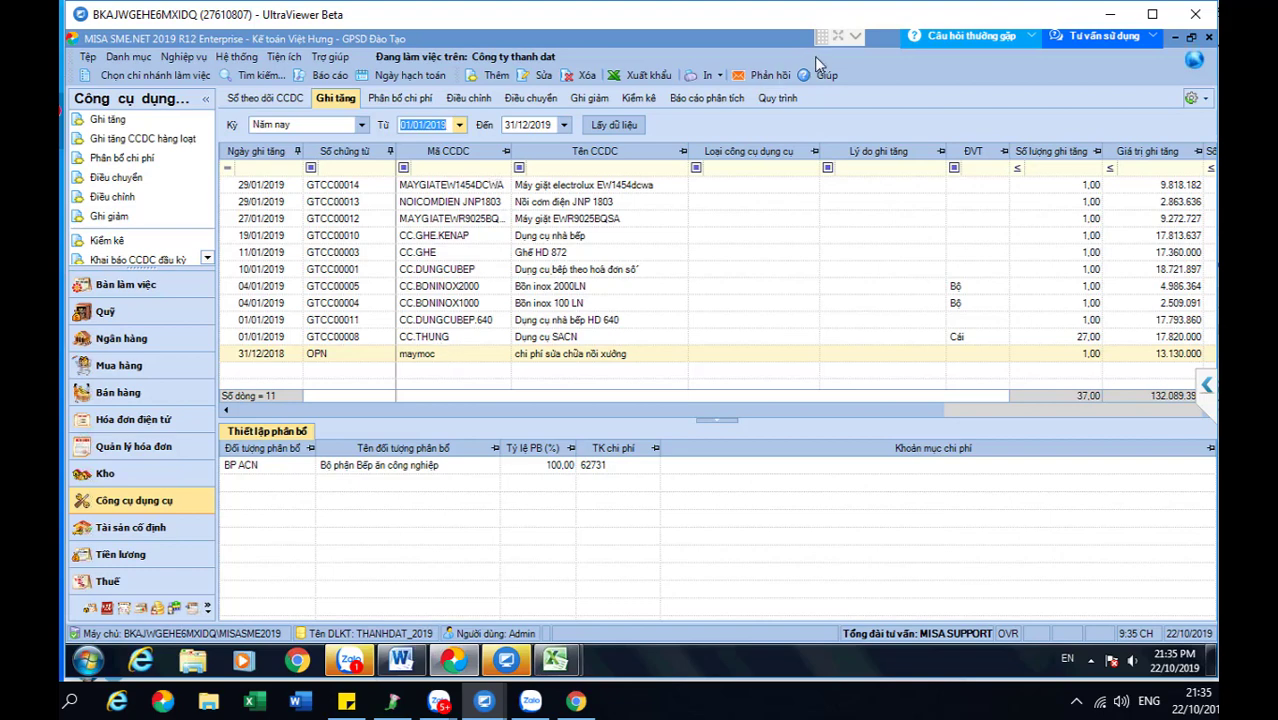
mouse_move(810, 45)
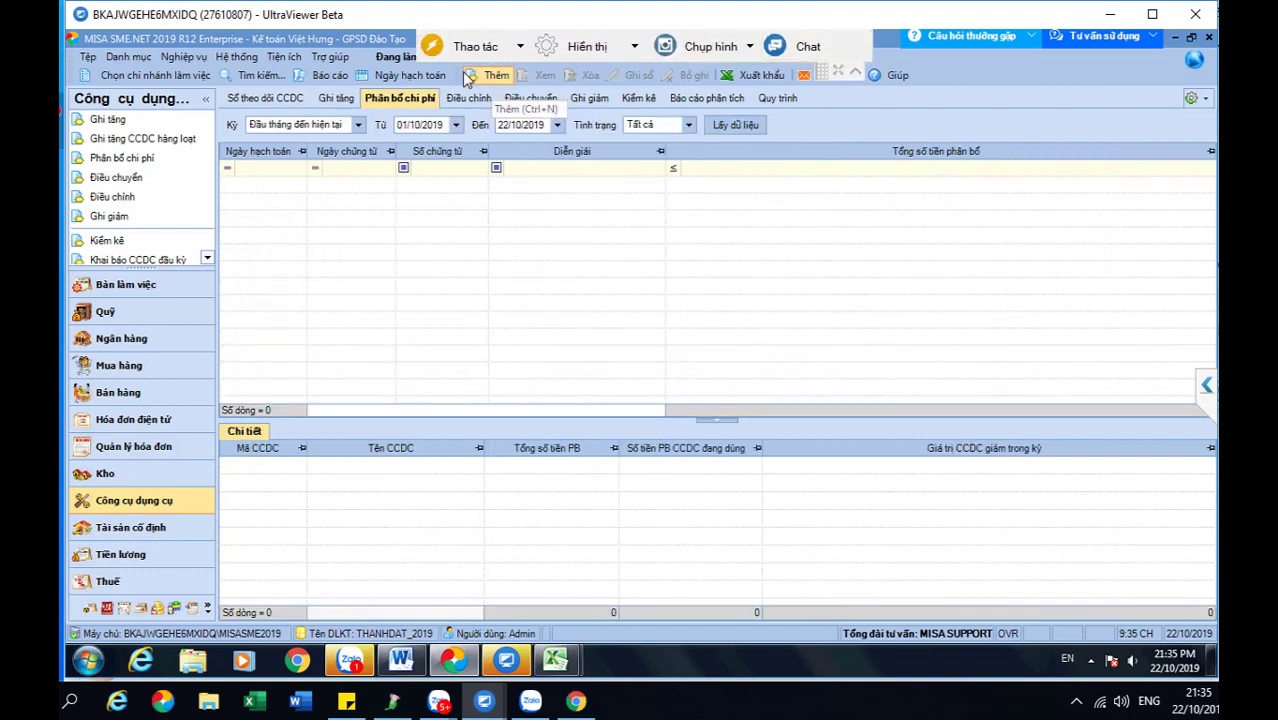
left_click(400, 98)
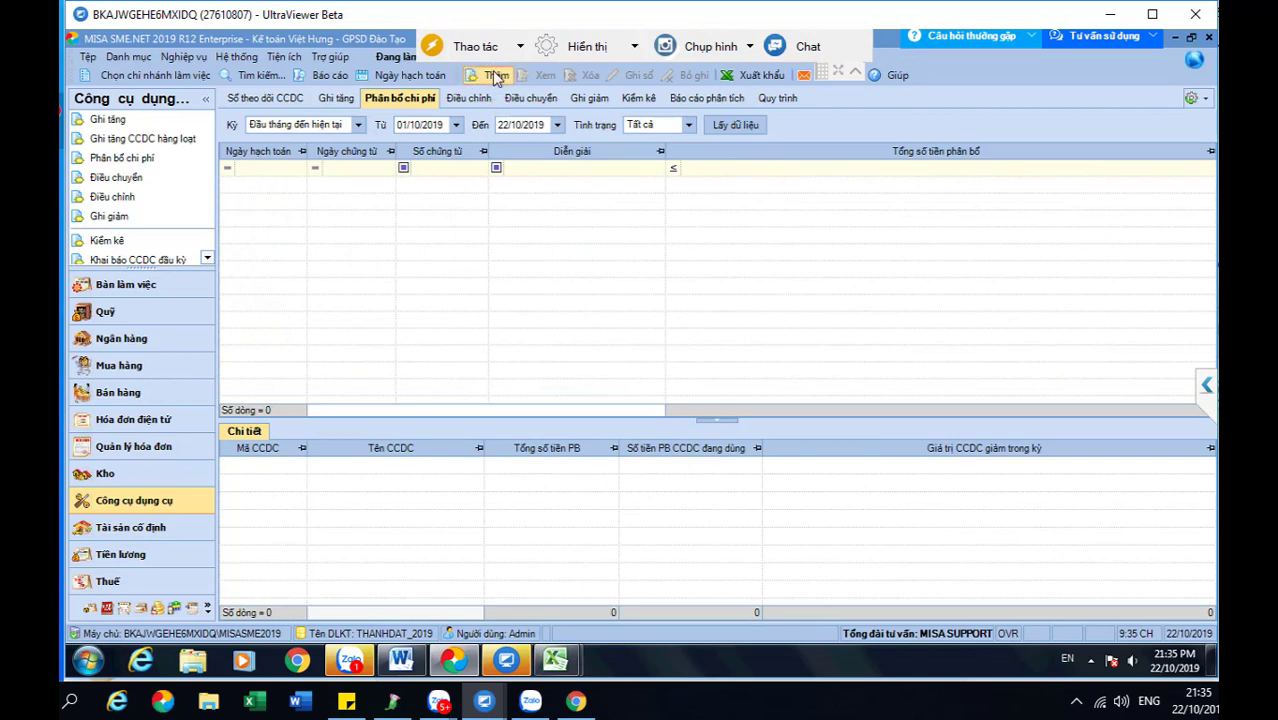
left_click(490, 75)
type("1")
key("Return")
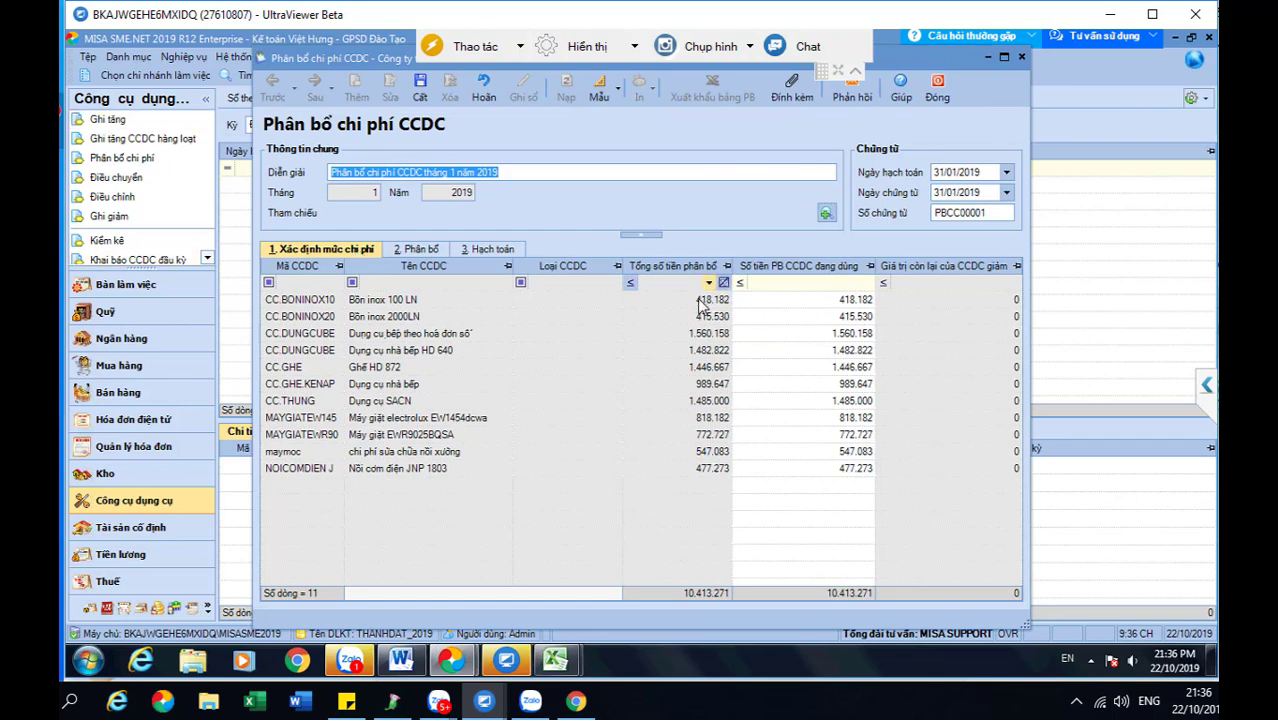
Review the Phân bổ details of each tool, including its Đối tượng phân bổ and Tỷ lệ (%), then close the allocation voucher.
left_click(418, 252)
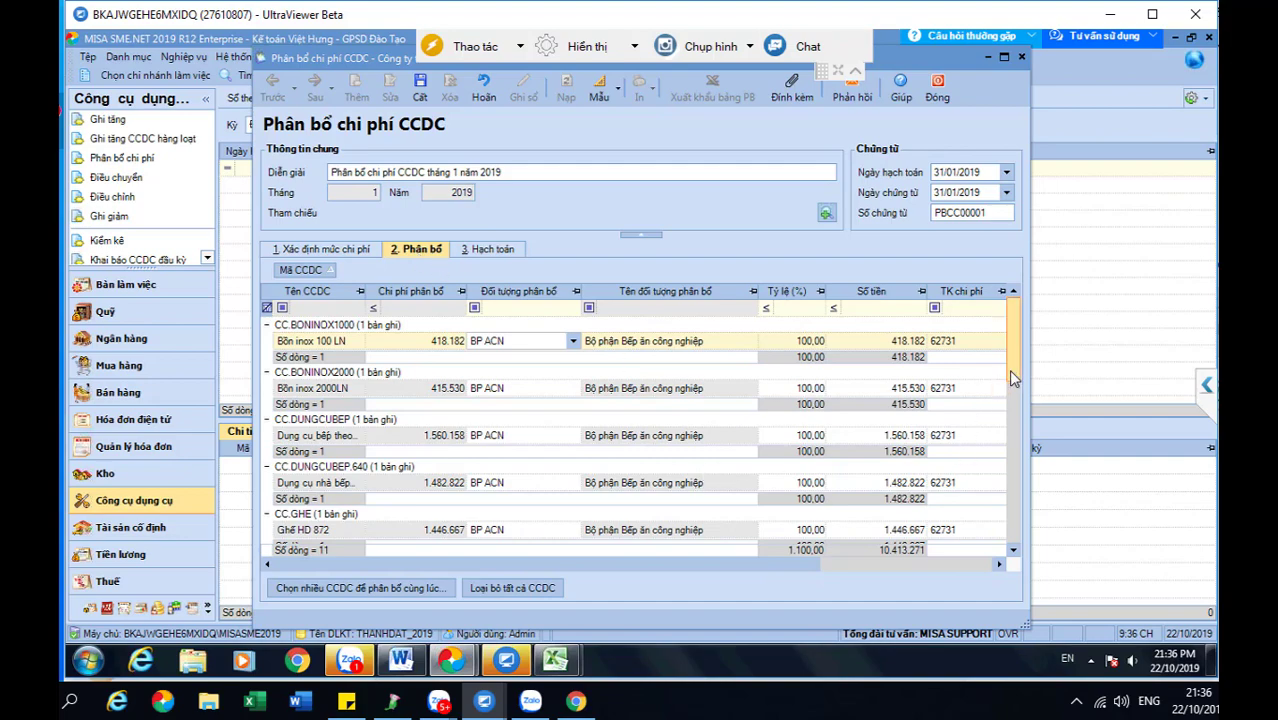
mouse_move(1013, 378)
left_mouse_down()
mouse_move(1010, 556)
mouse_move(1004, 361)
left_mouse_up()
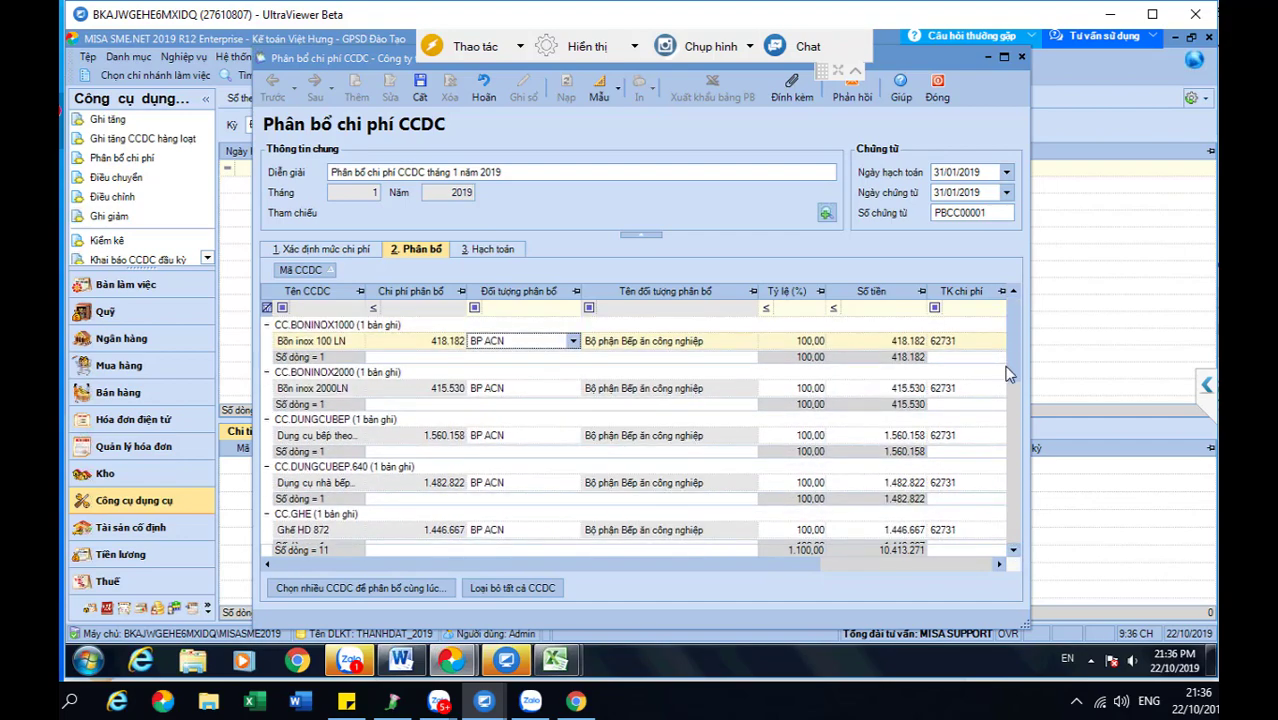
left_click_drag(1012, 450, 1025, 514)
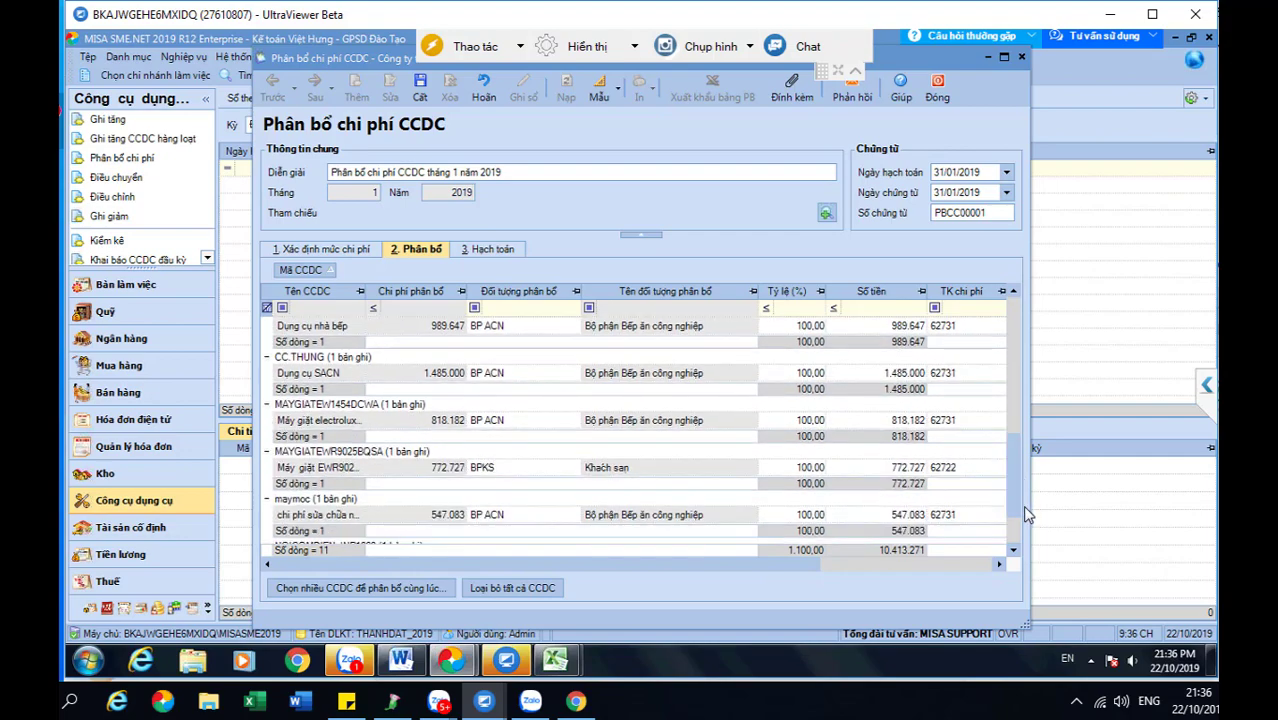
scroll(1028, 508, "down", 1)
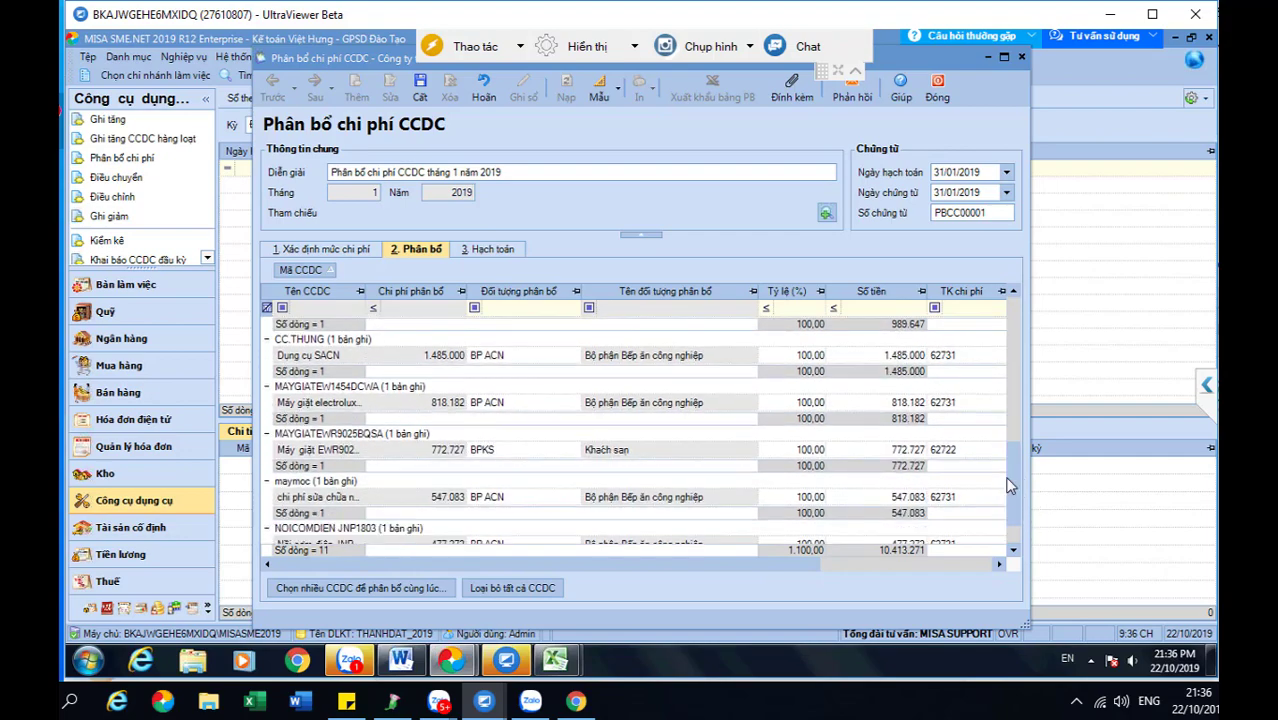
left_click_drag(1013, 502, 1015, 530)
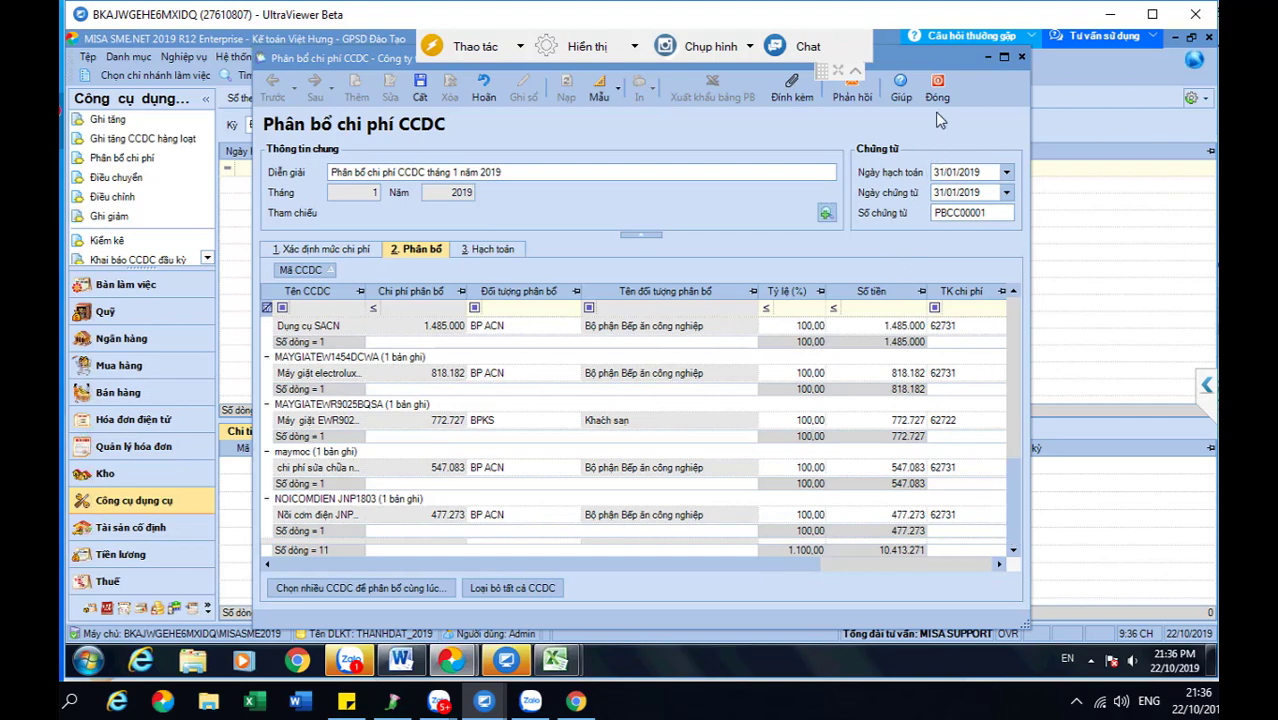
left_click_drag(1013, 520, 1015, 316)
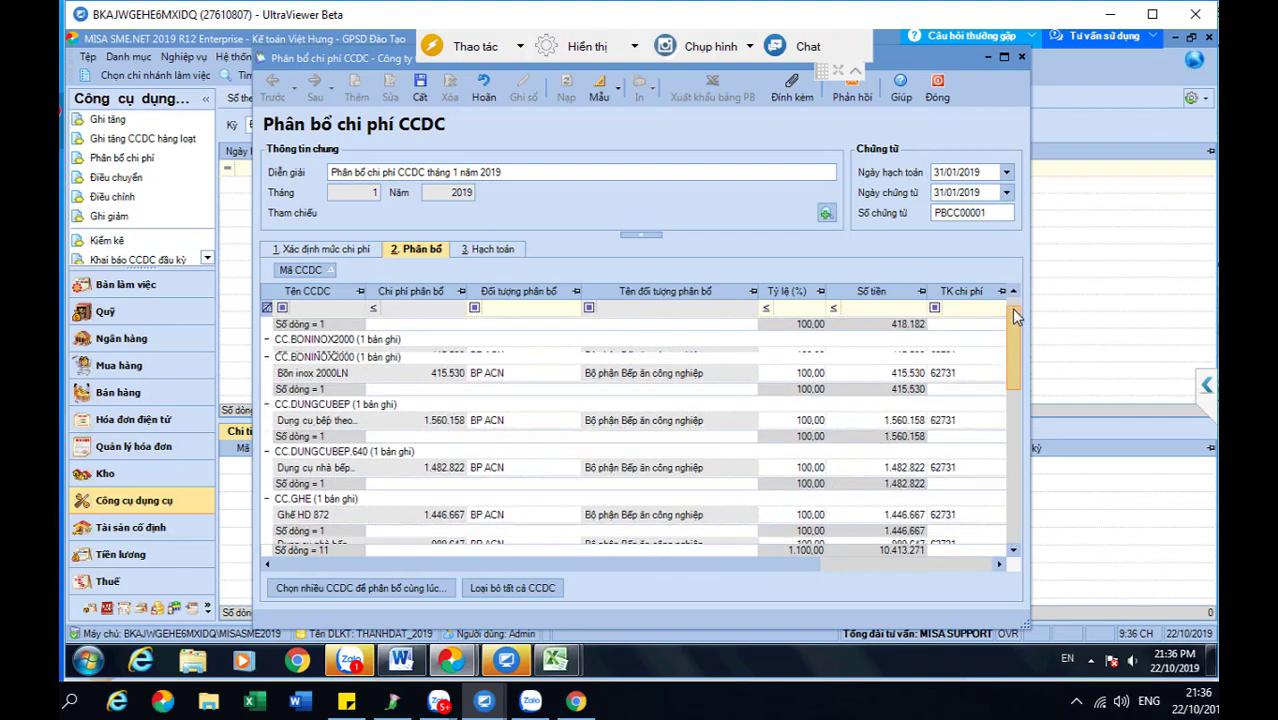
left_click(508, 343)
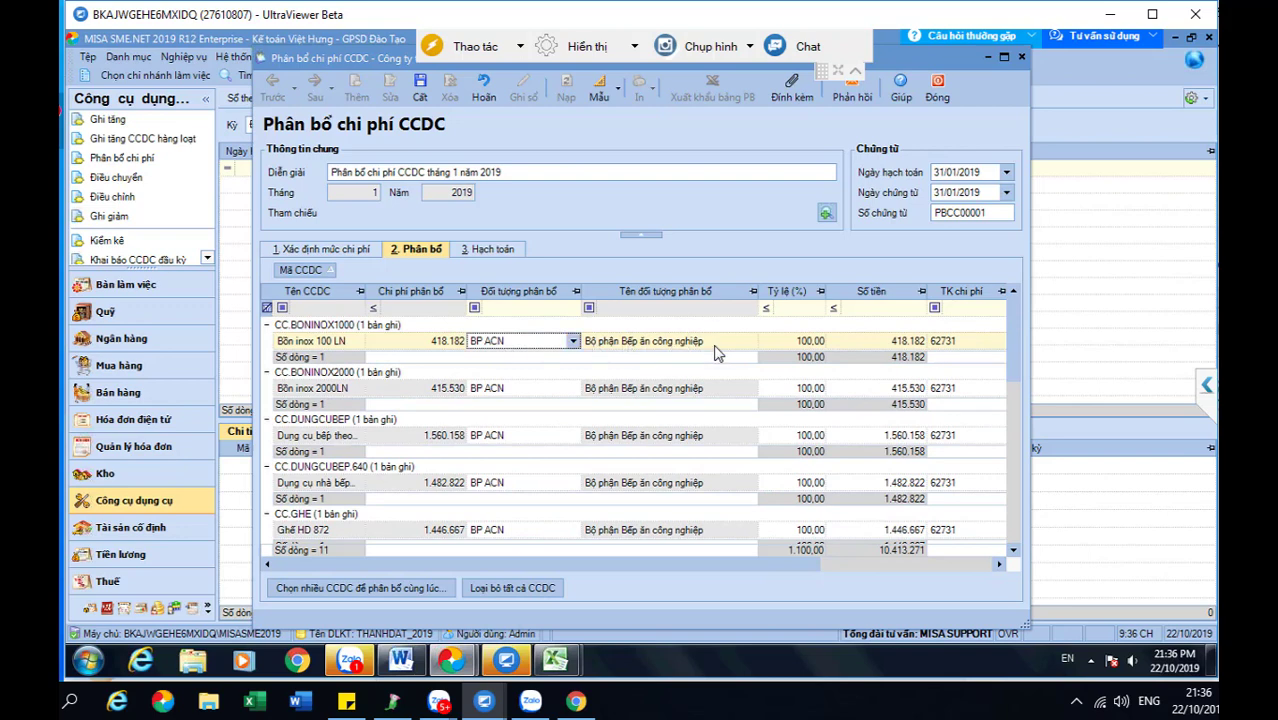
left_click(814, 341)
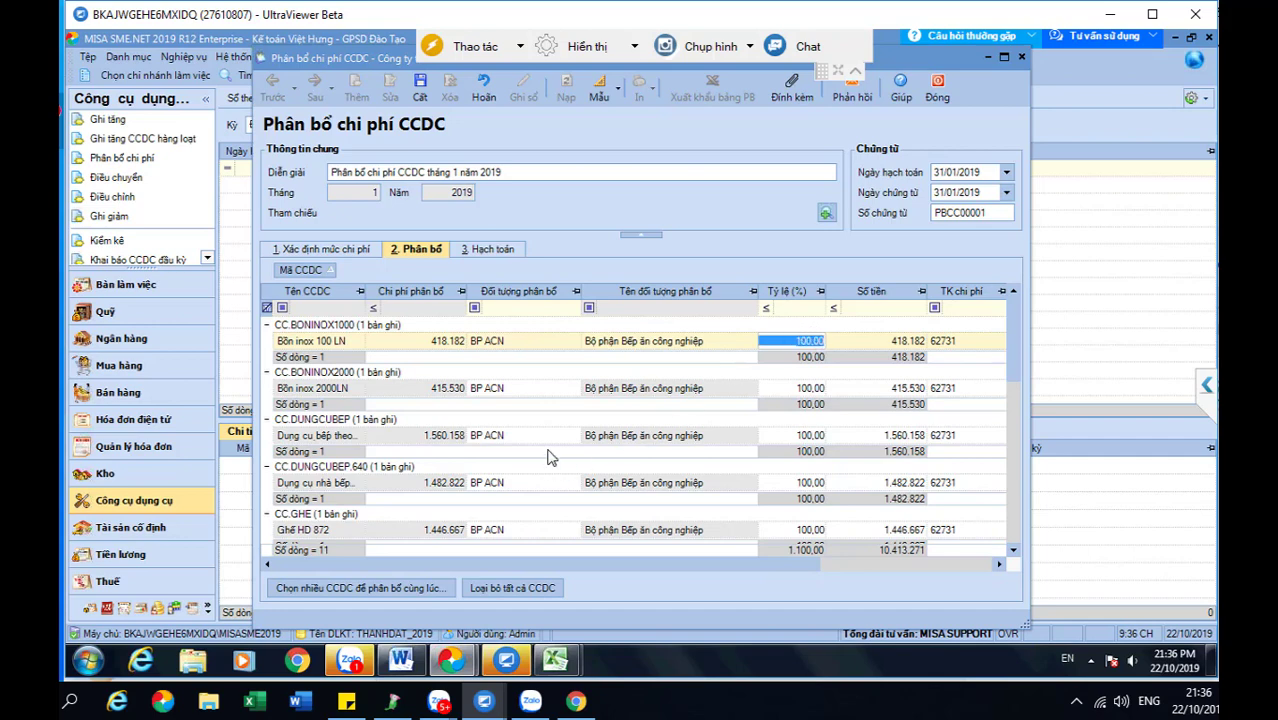
left_click(946, 90)
left_click(656, 402)
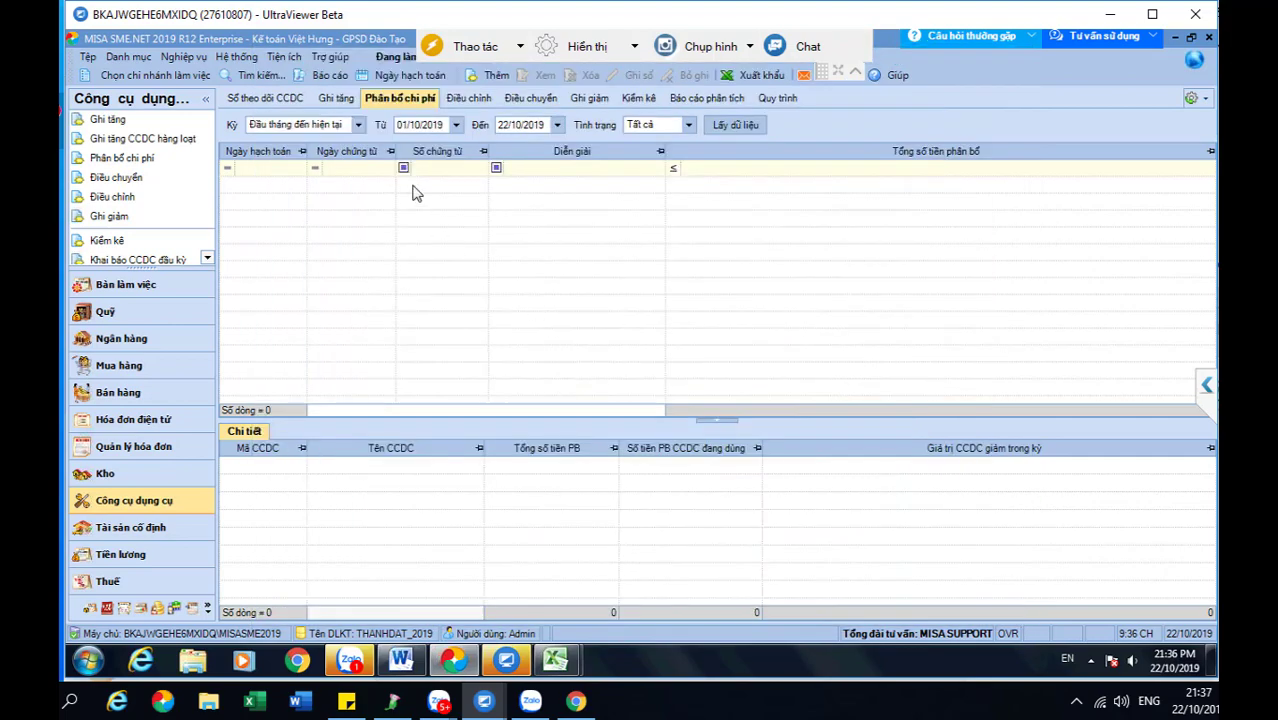
Open the Ghi tăng record for Dụng cụ nhà bếp HD 640 and add BPKS as a second Đơn vị sử dụng.
left_click(338, 99)
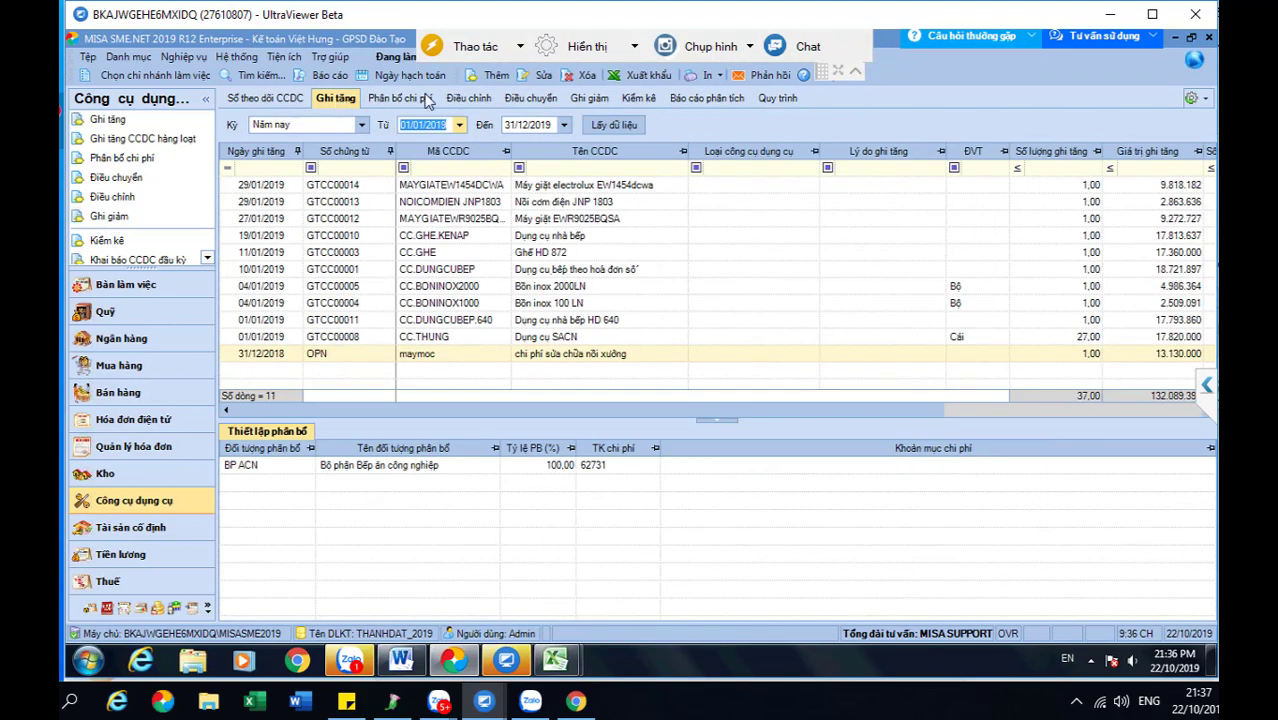
left_click(588, 322)
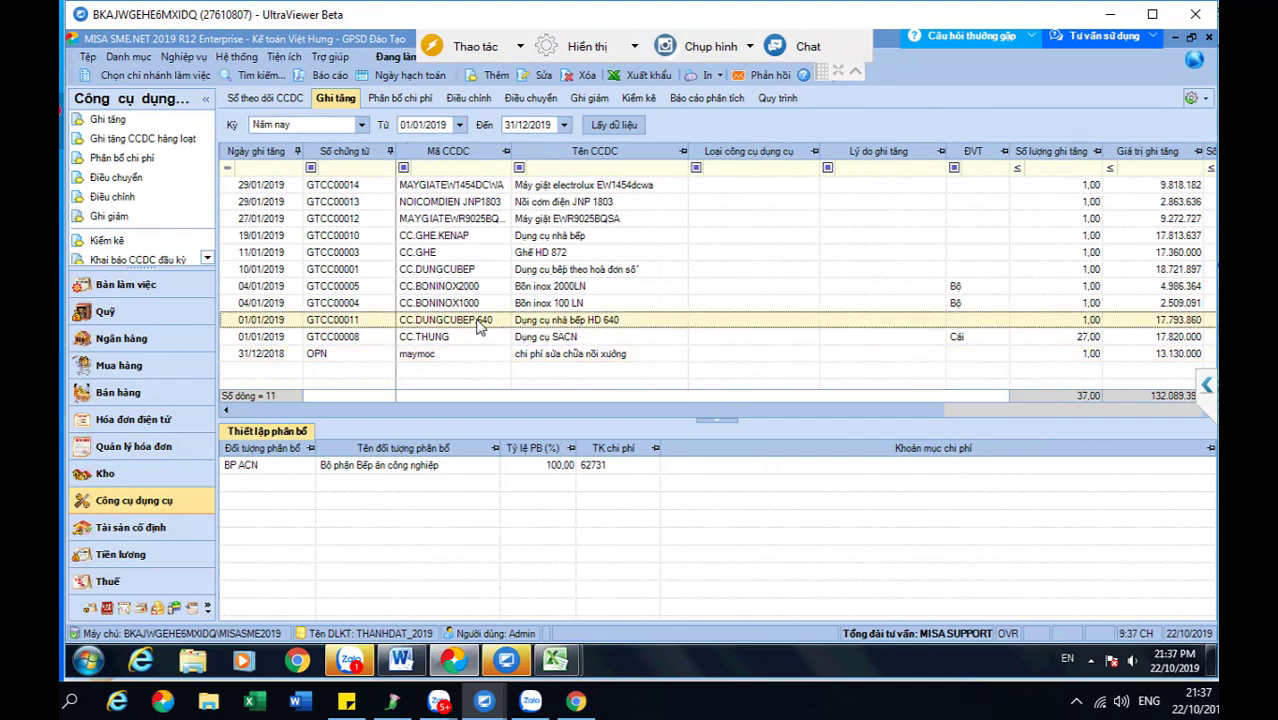
double_click(556, 328)
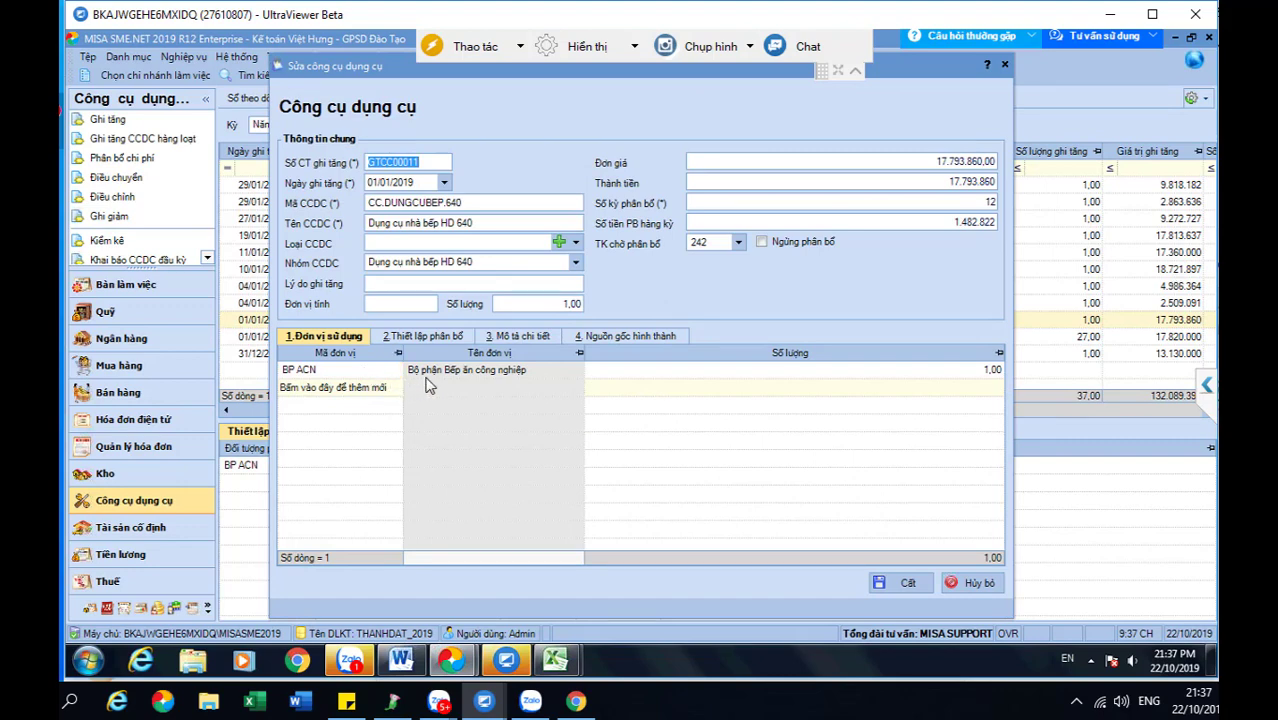
left_click(396, 391)
left_click(396, 391)
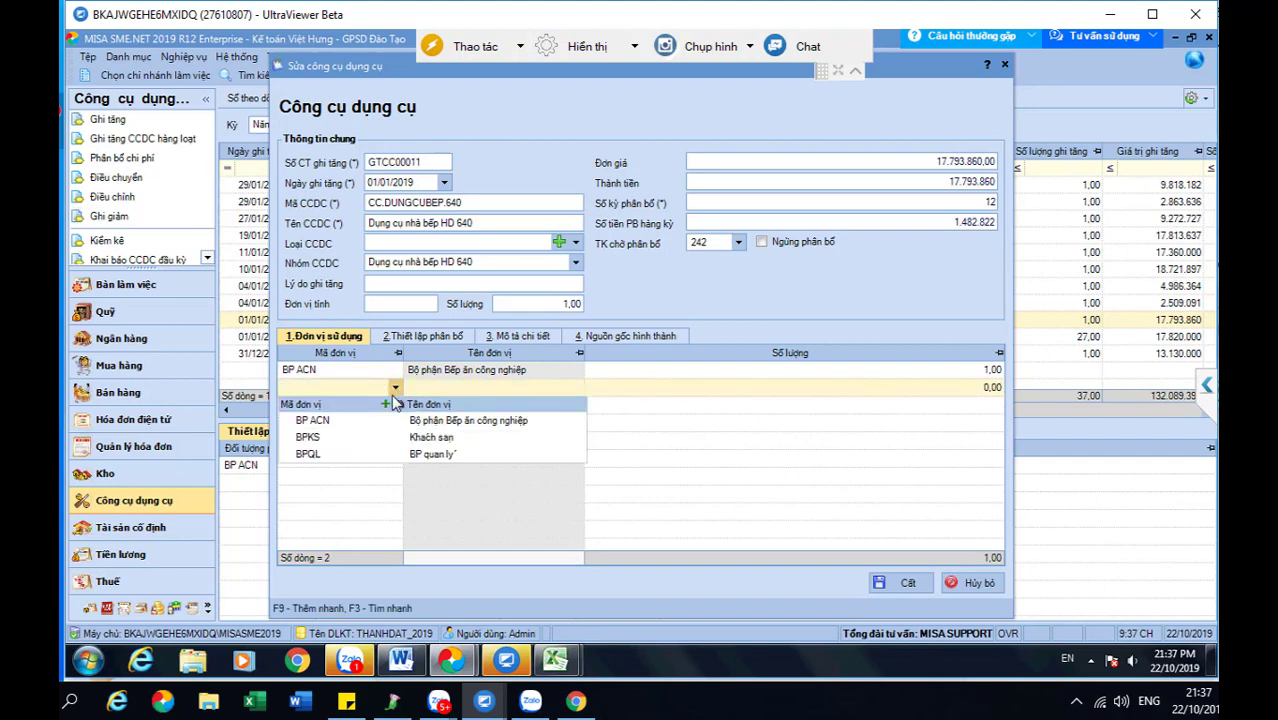
left_click(368, 441)
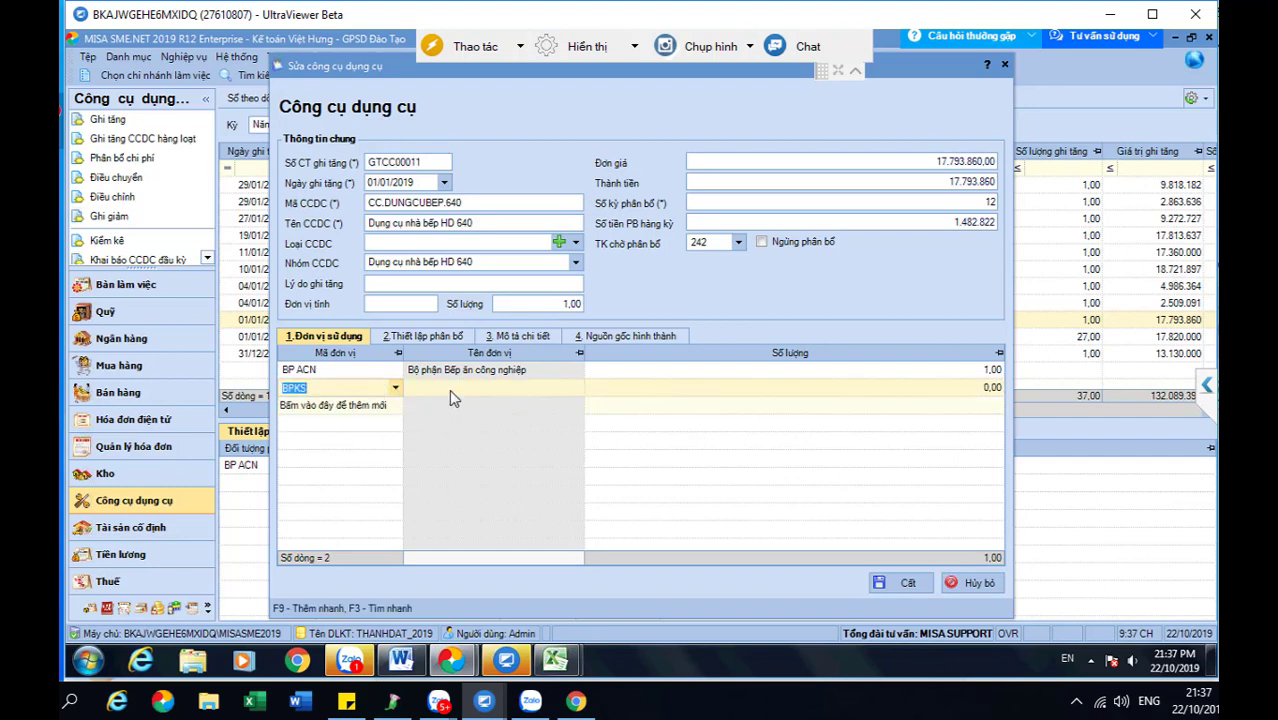
In the record's Thiết lập phân bổ, set the TK chi phí of the BP ACN row to 62731.
left_click(427, 336)
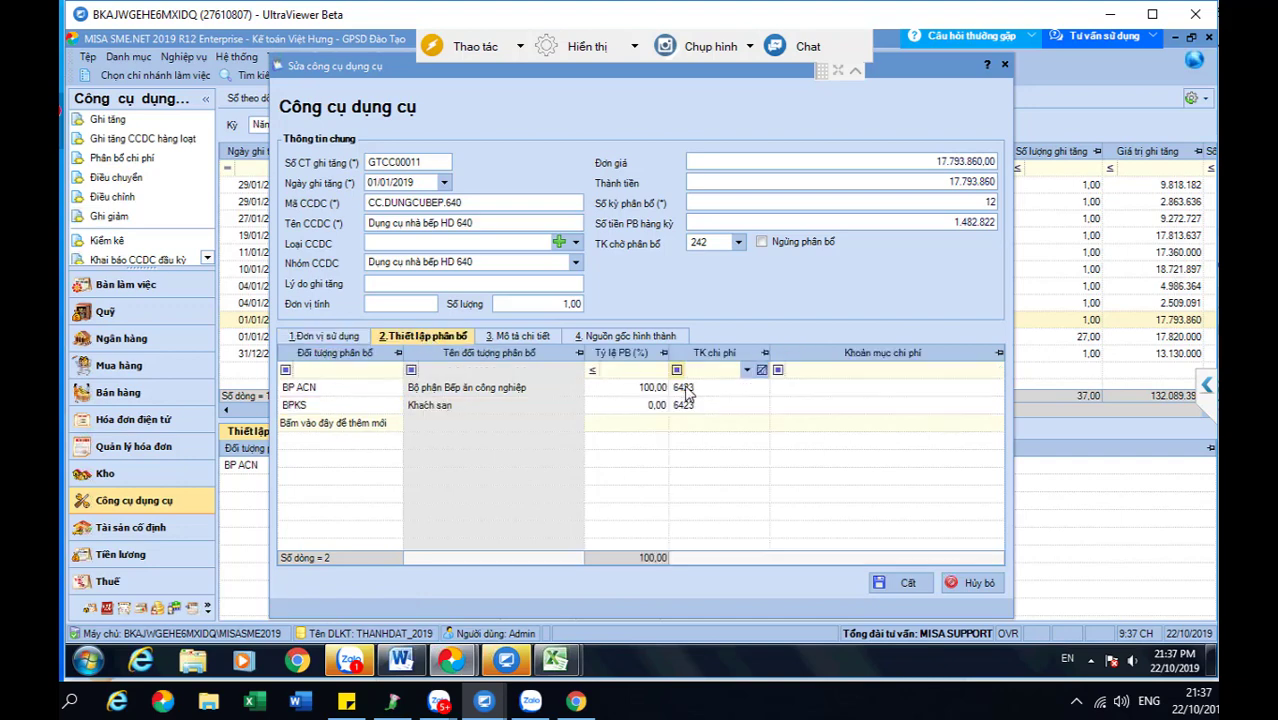
left_click(305, 391)
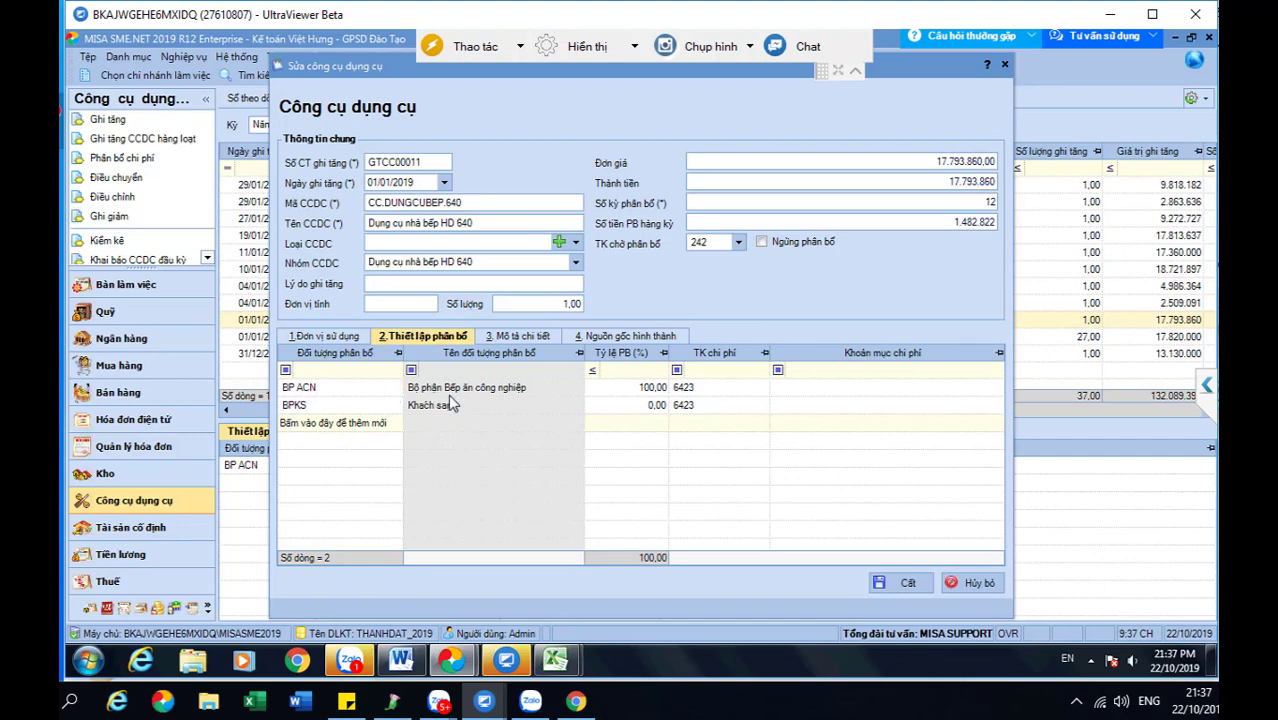
left_click(707, 392)
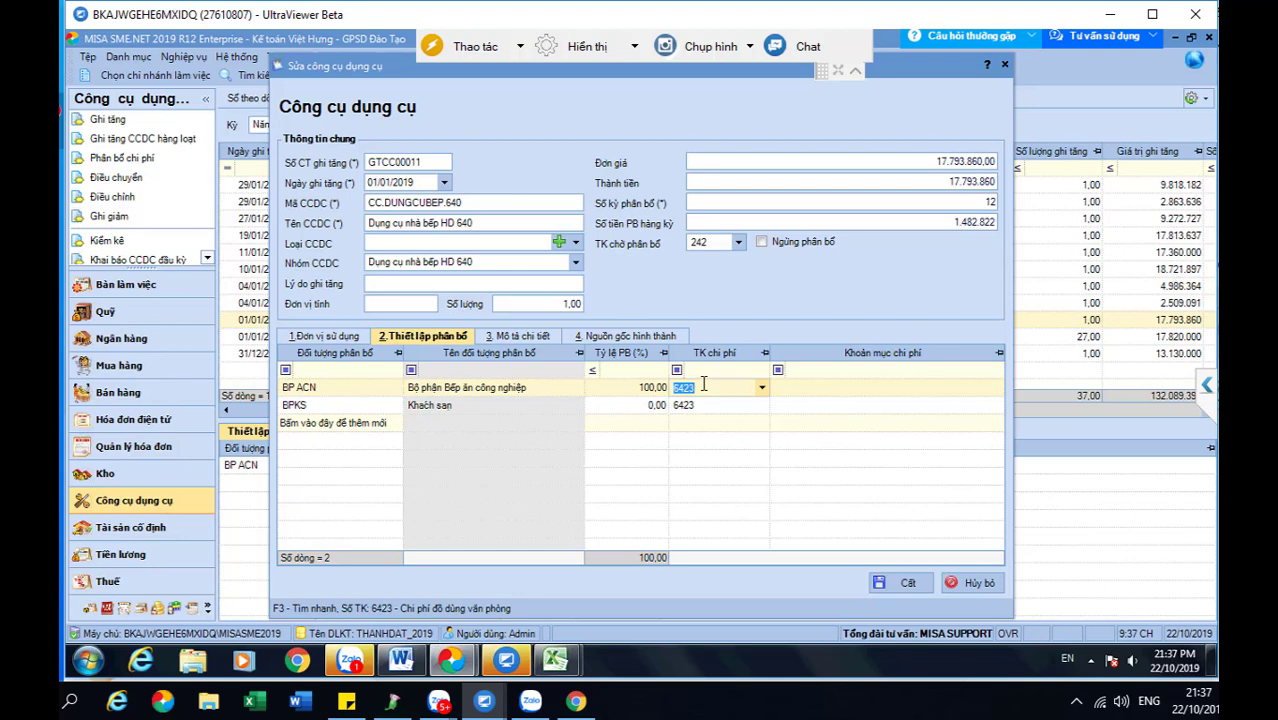
type("627")
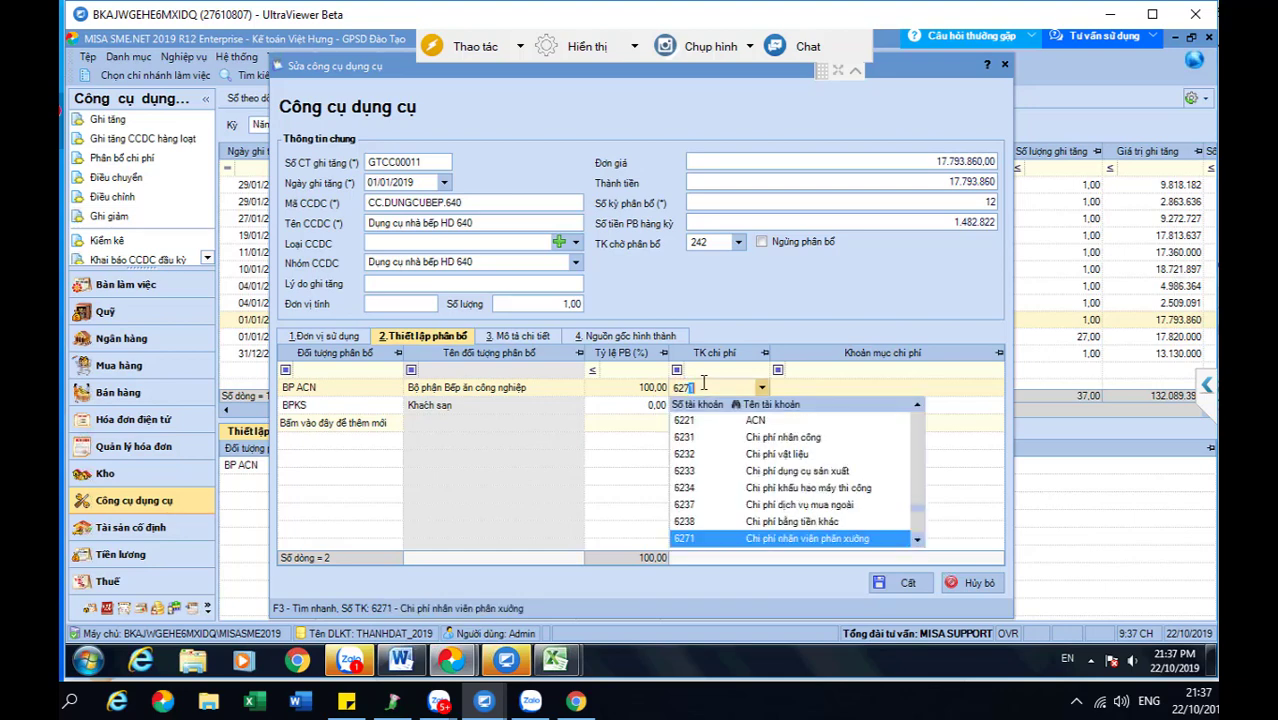
type("3")
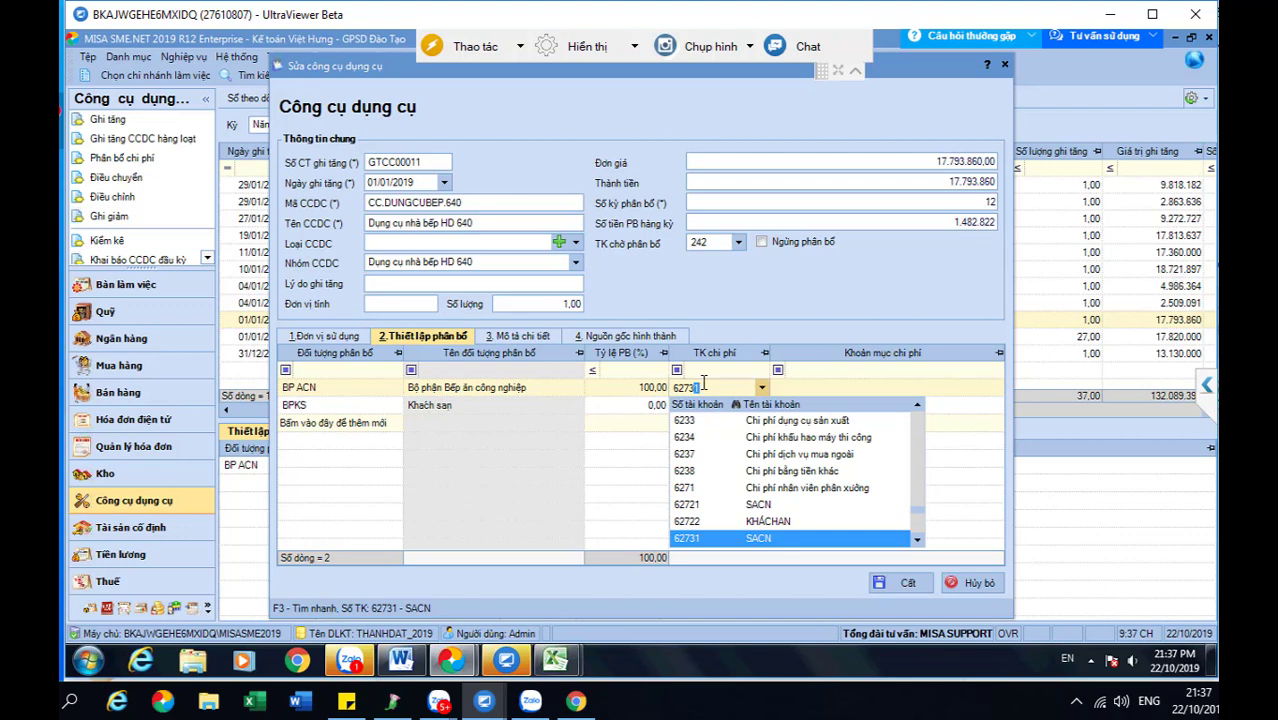
key("Return")
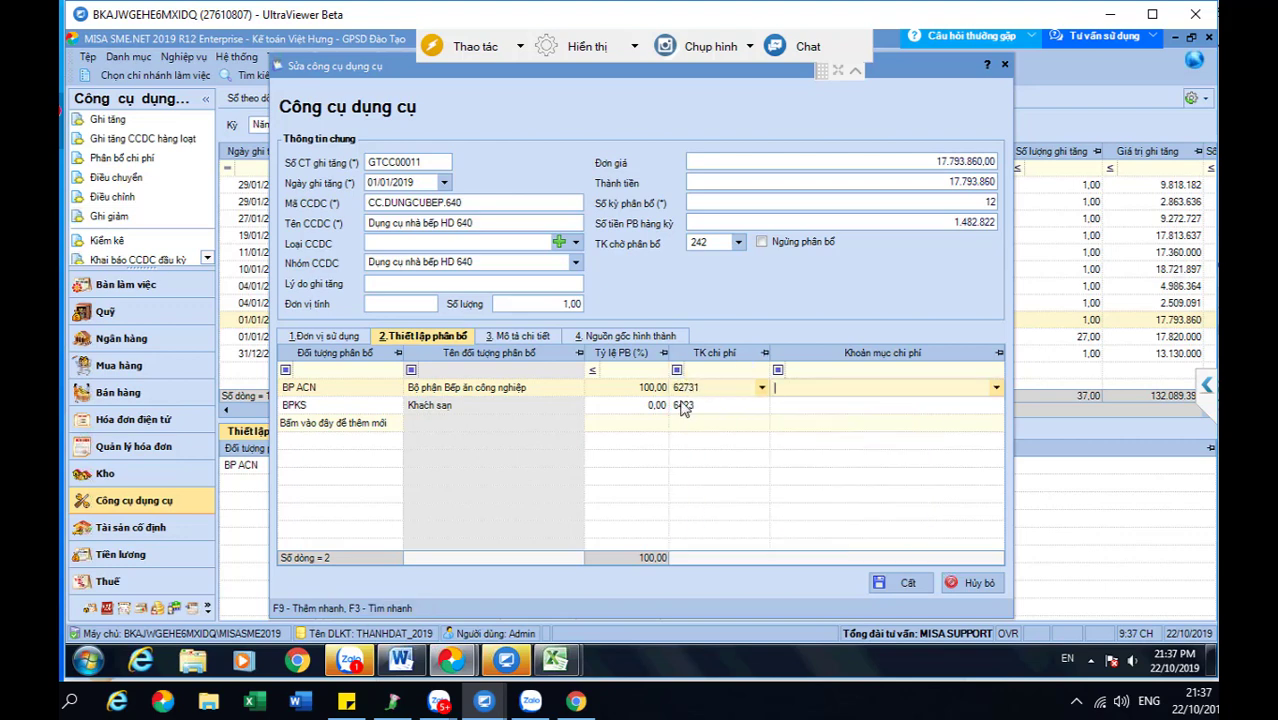
Set the TK chi phí of the BPKS row to 62732 in the Thiết lập phân bổ of Dụng cụ nhà bếp HD 640.
left_click(692, 408)
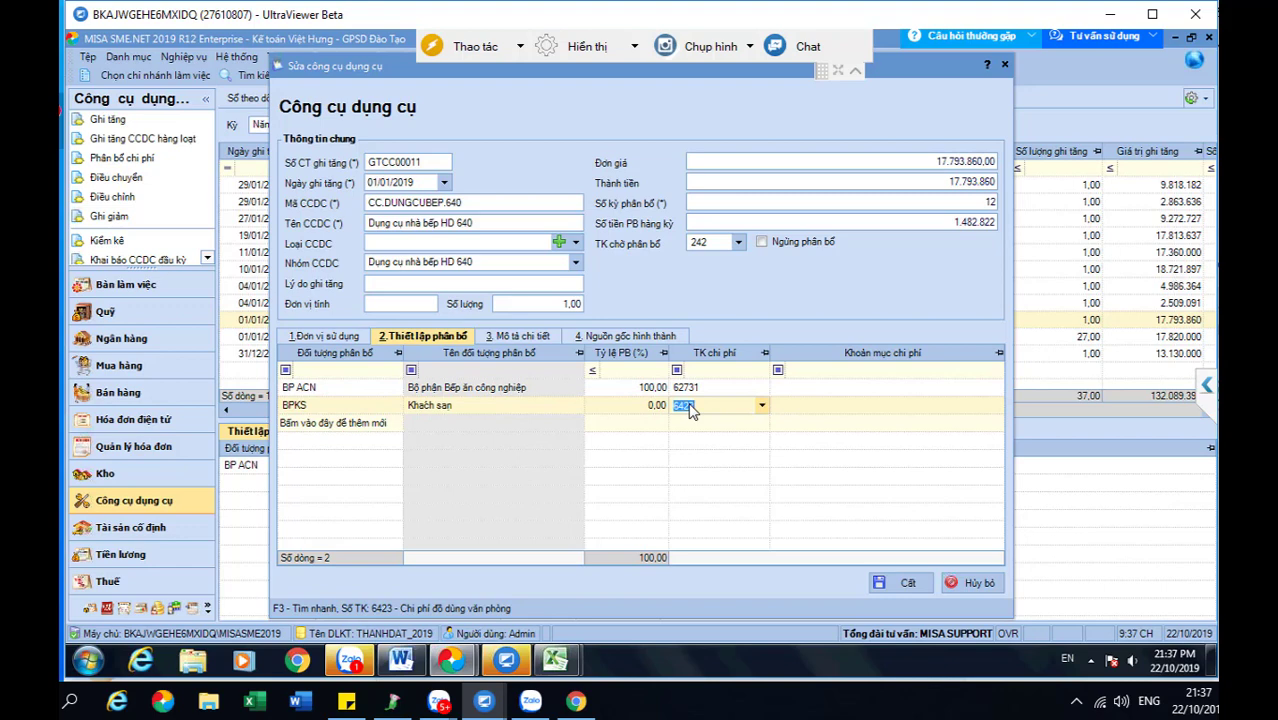
type("62732")
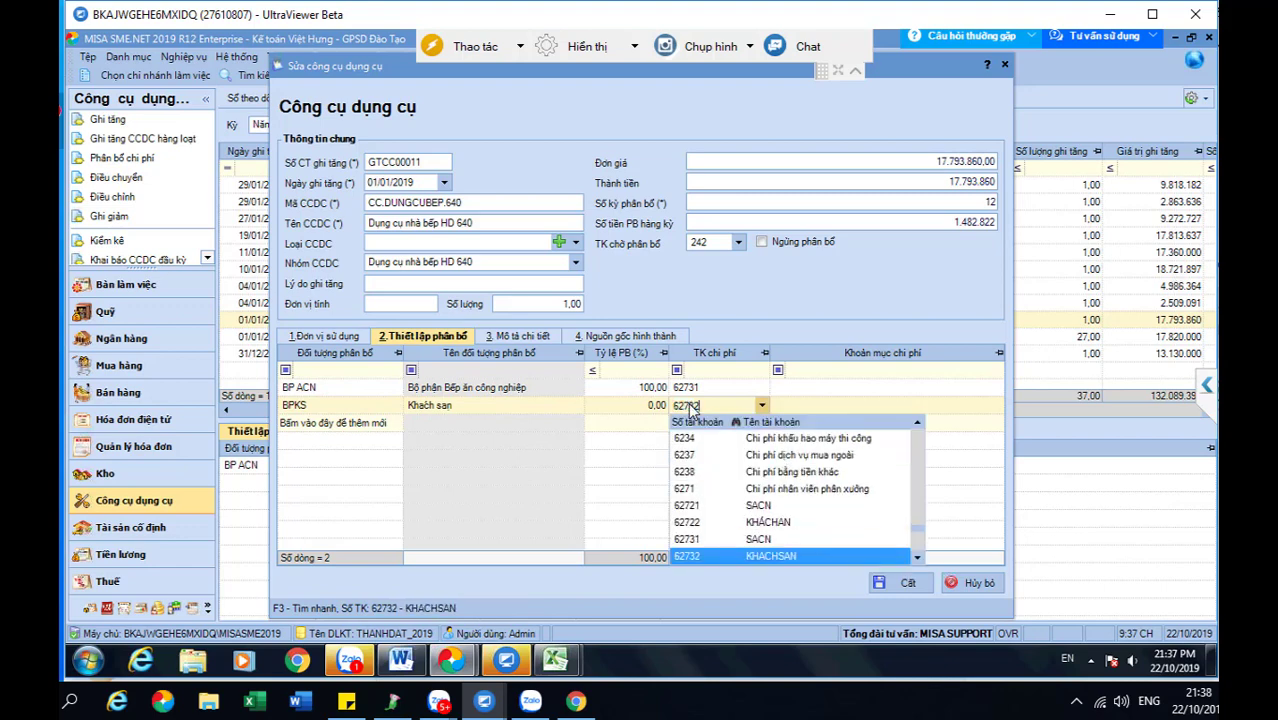
key("Return")
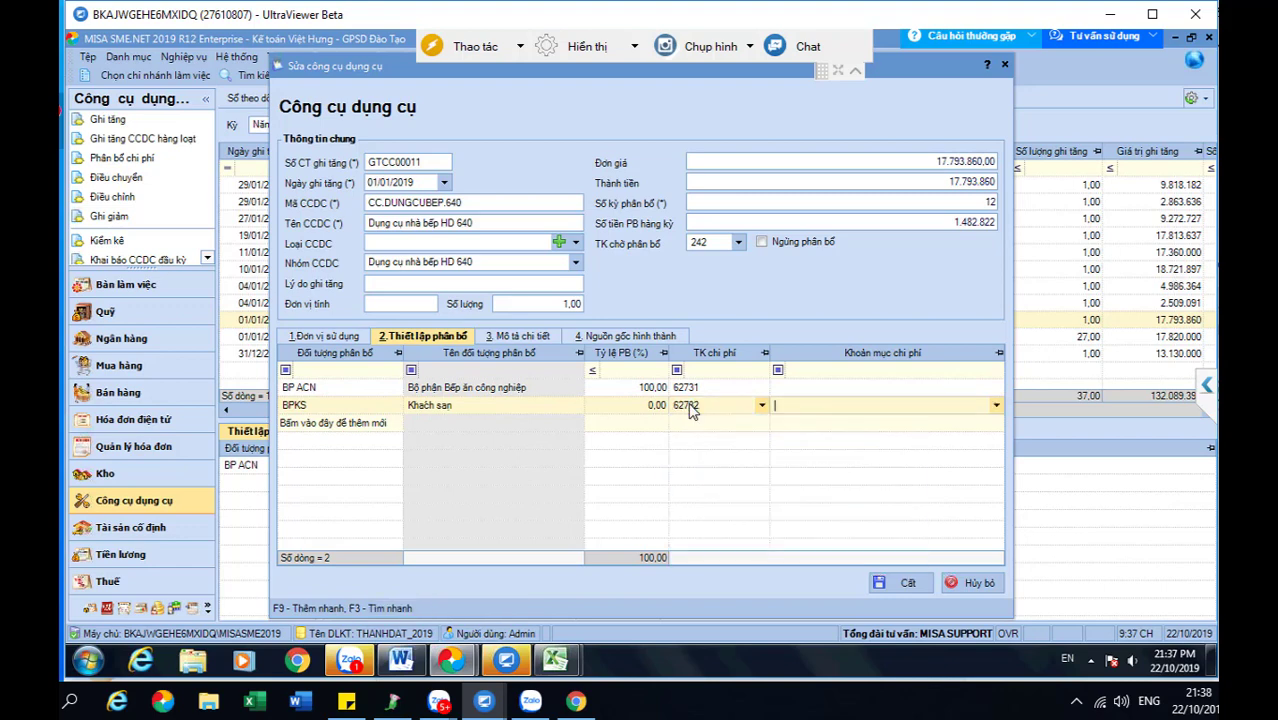
key("Tab")
Set the Tỷ lệ PB (%) to 70 for BP ACN and 30 for BPKS, and save the Dụng cụ nhà bếp HD 640 record.
left_click(645, 389)
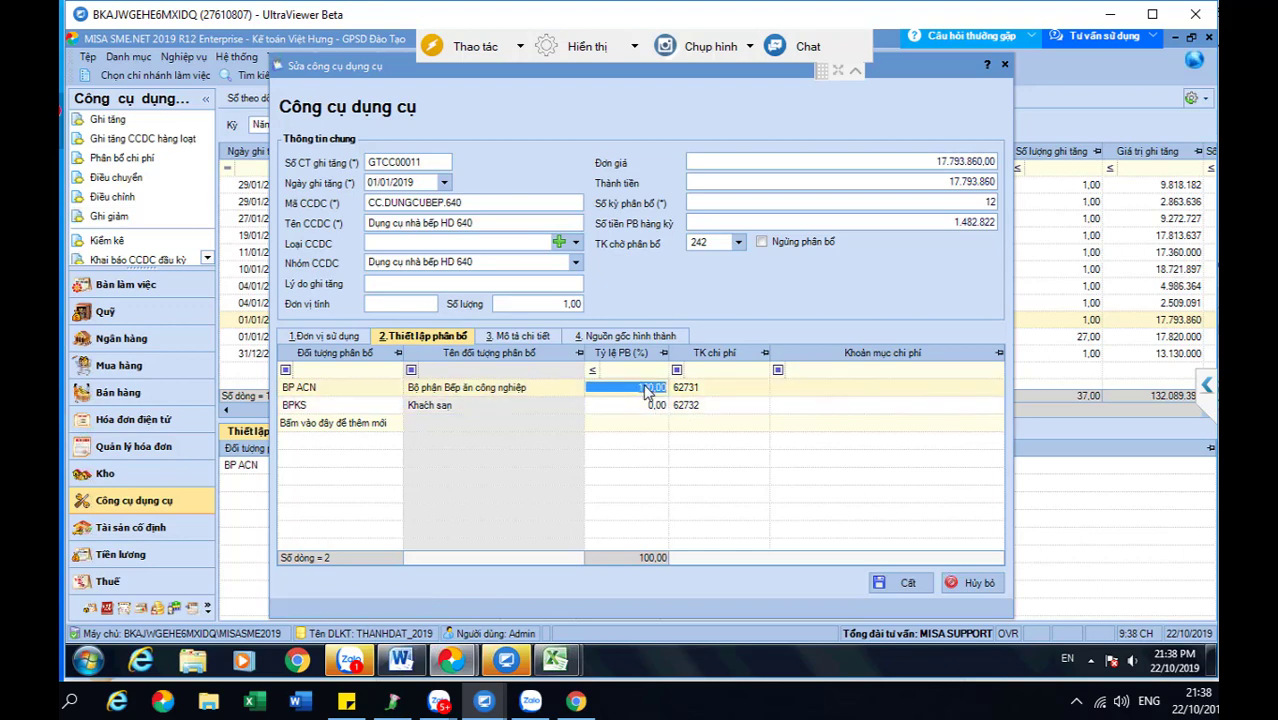
key("BackSpace")
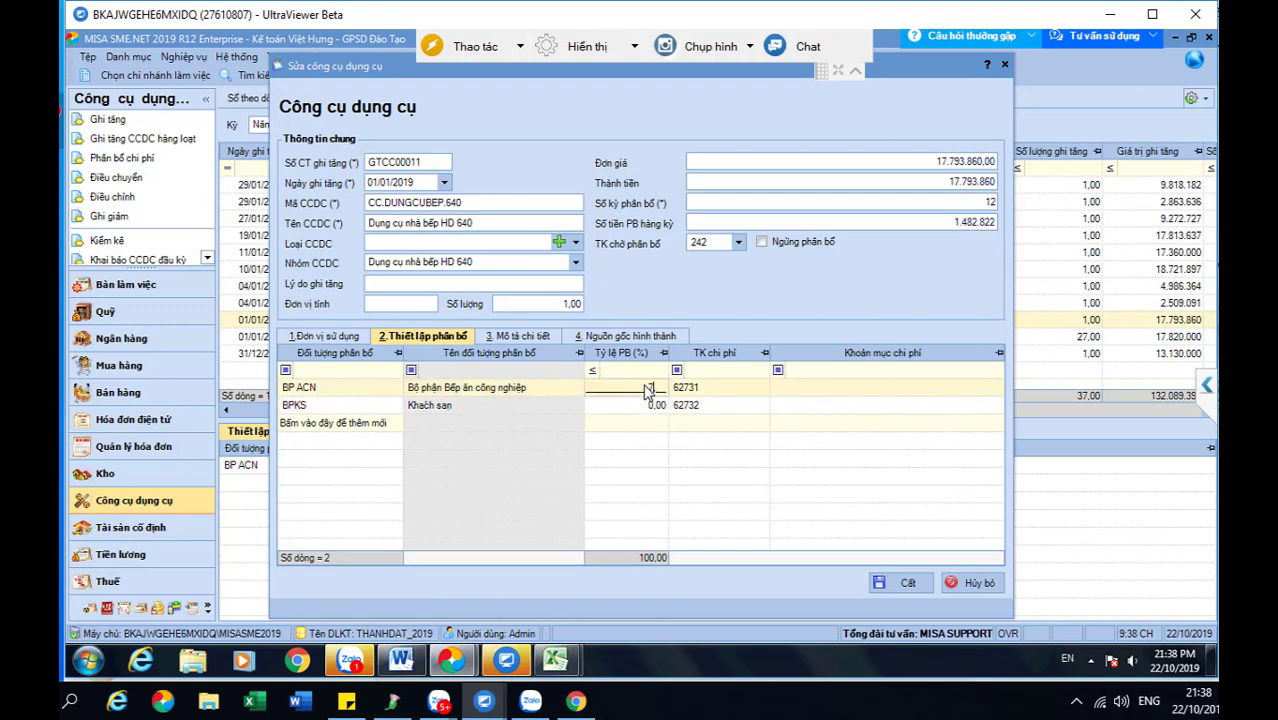
type("0")
key("Down")
type("30")
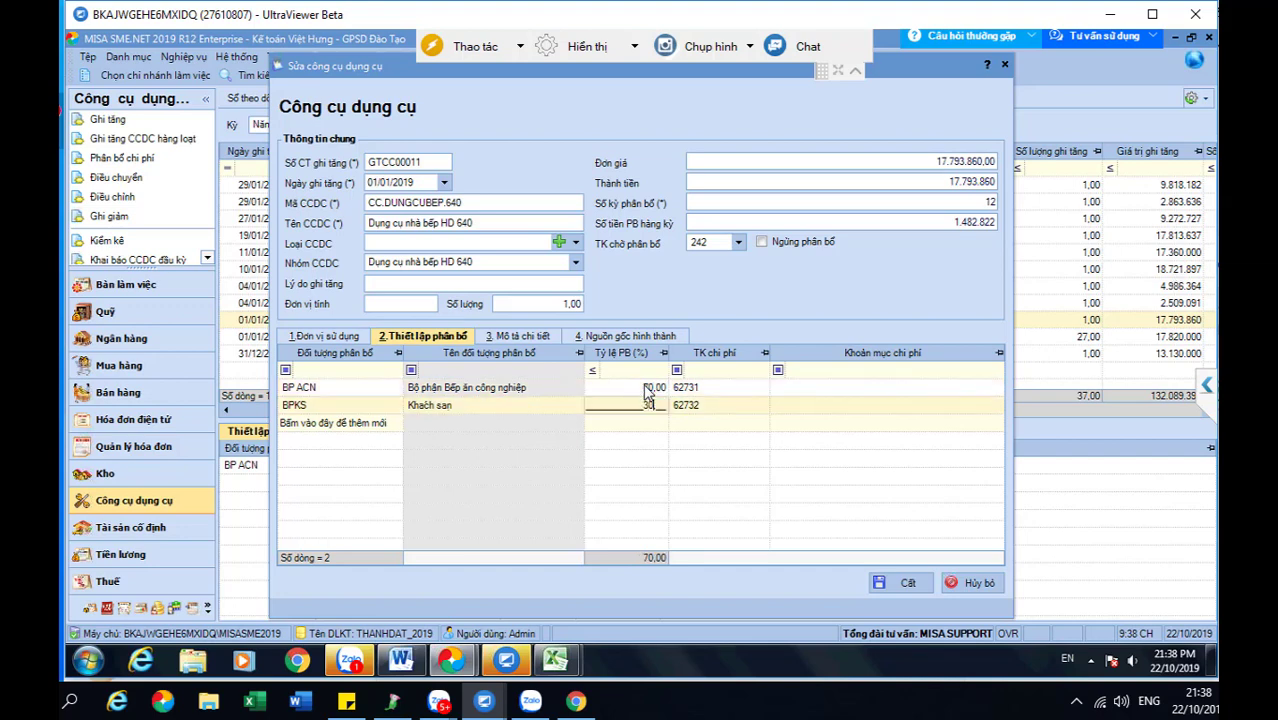
key("Tab")
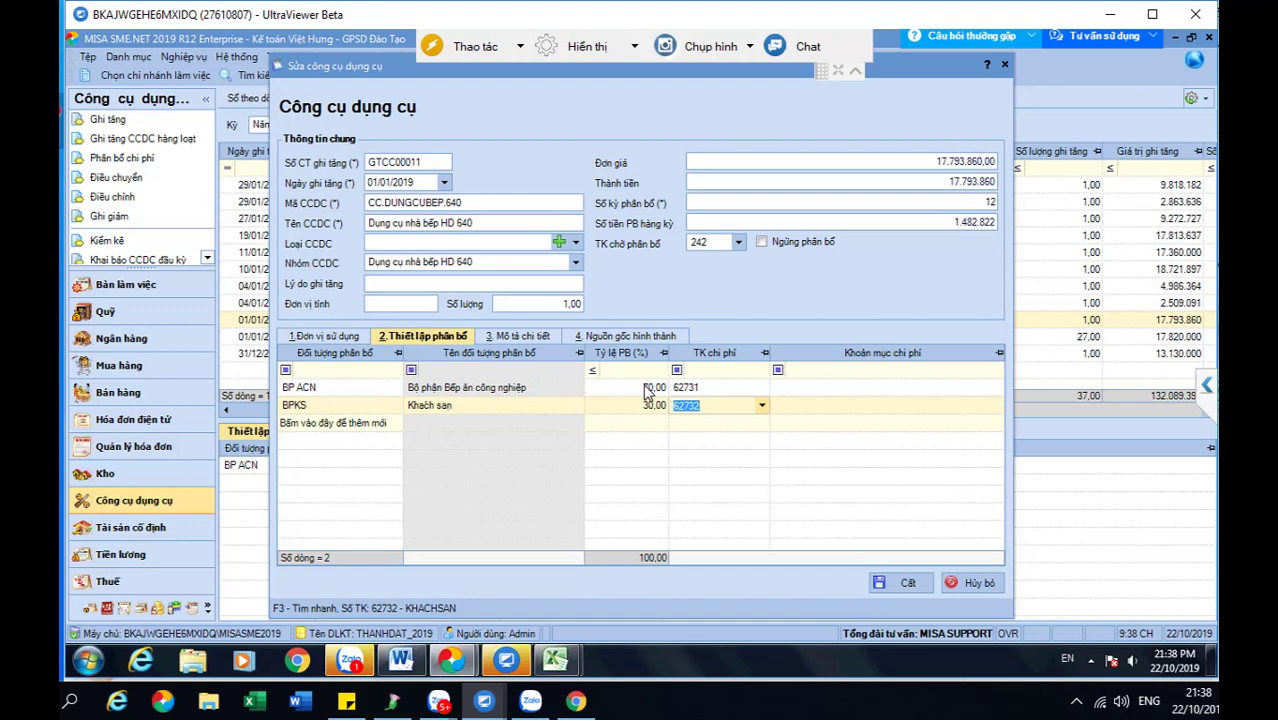
left_click(652, 406)
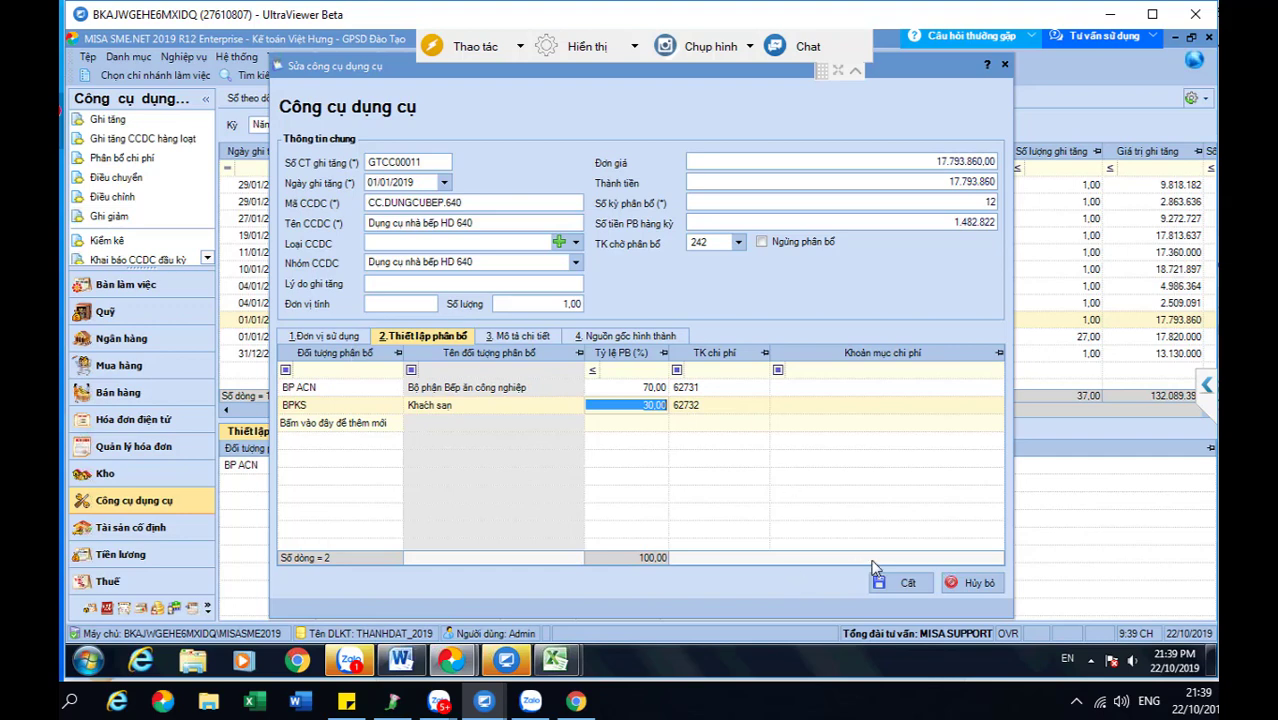
left_click(905, 586)
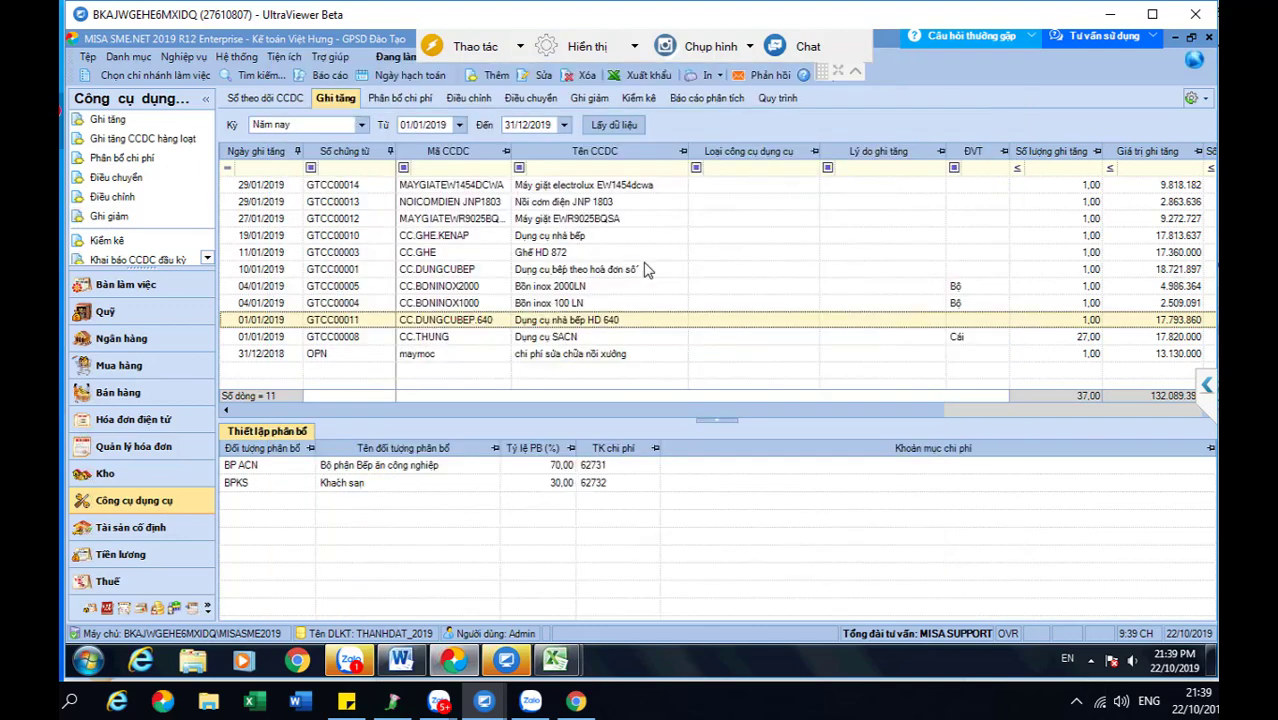
Open the Ghi tăng record CC.THUNG (Dụng cụ SACN) and add BPKS and BPQL as further Đơn vị sử dụng.
left_click(541, 304)
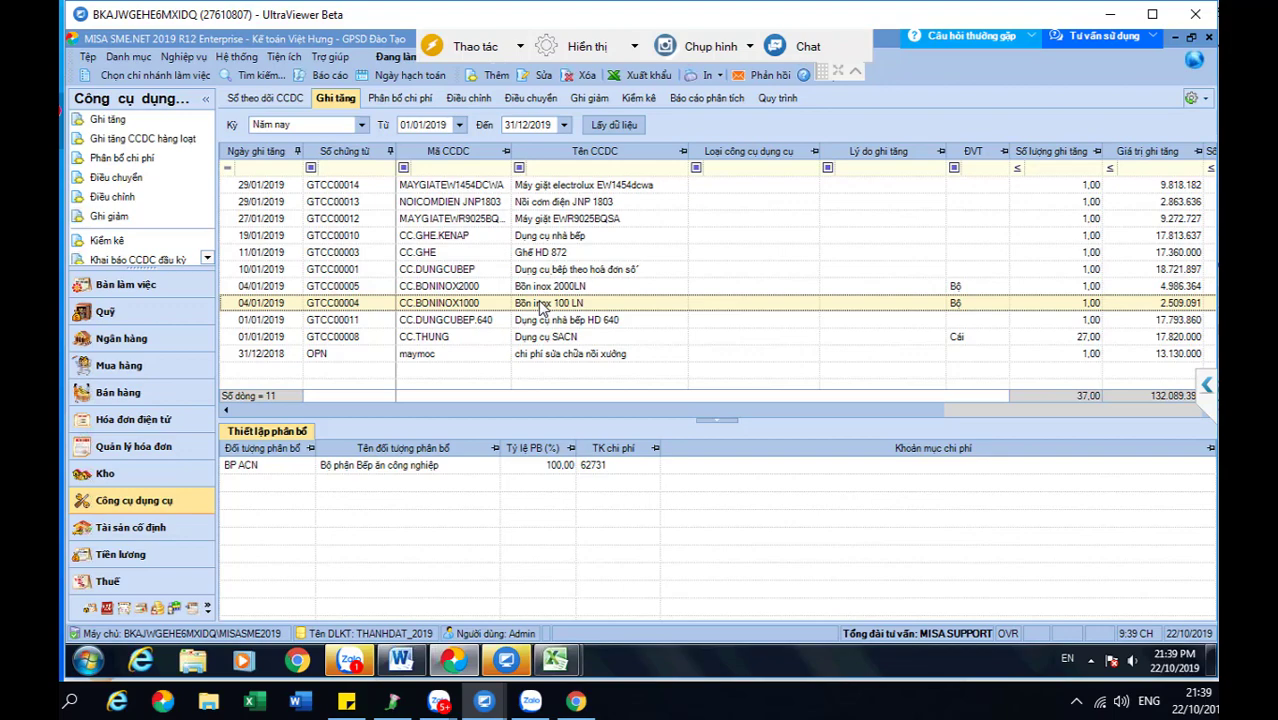
double_click(447, 337)
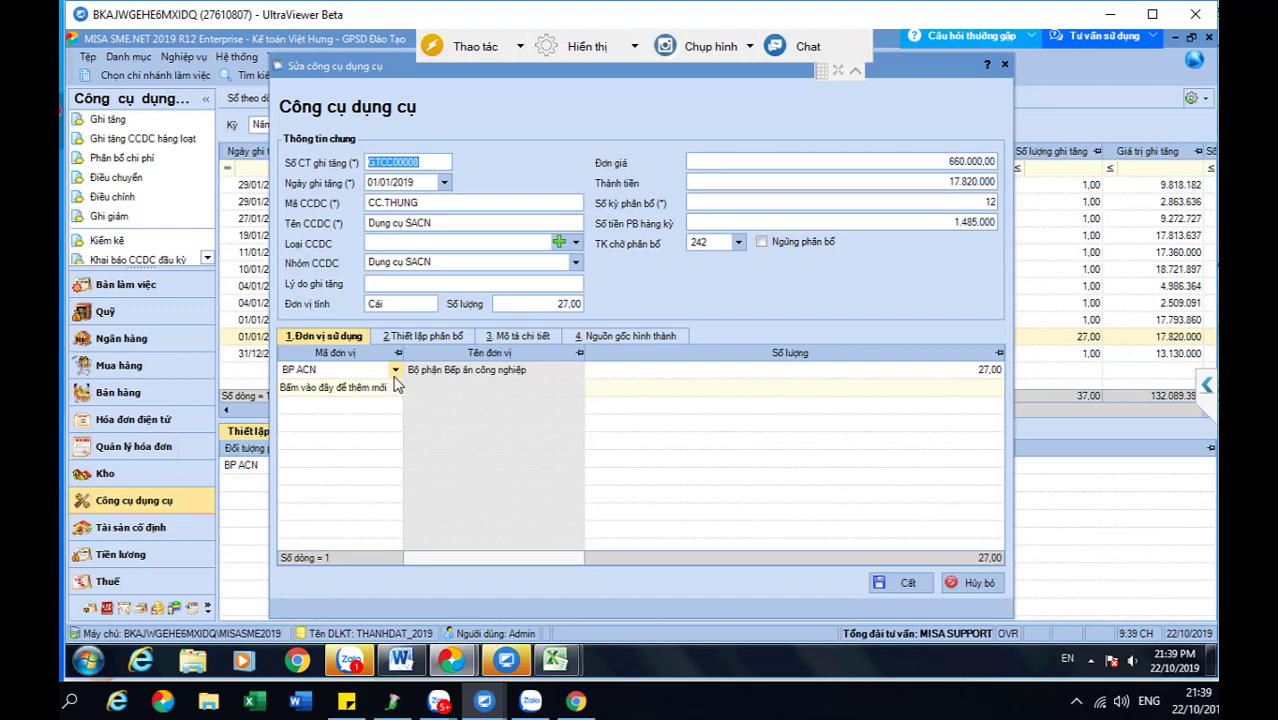
left_click(390, 388)
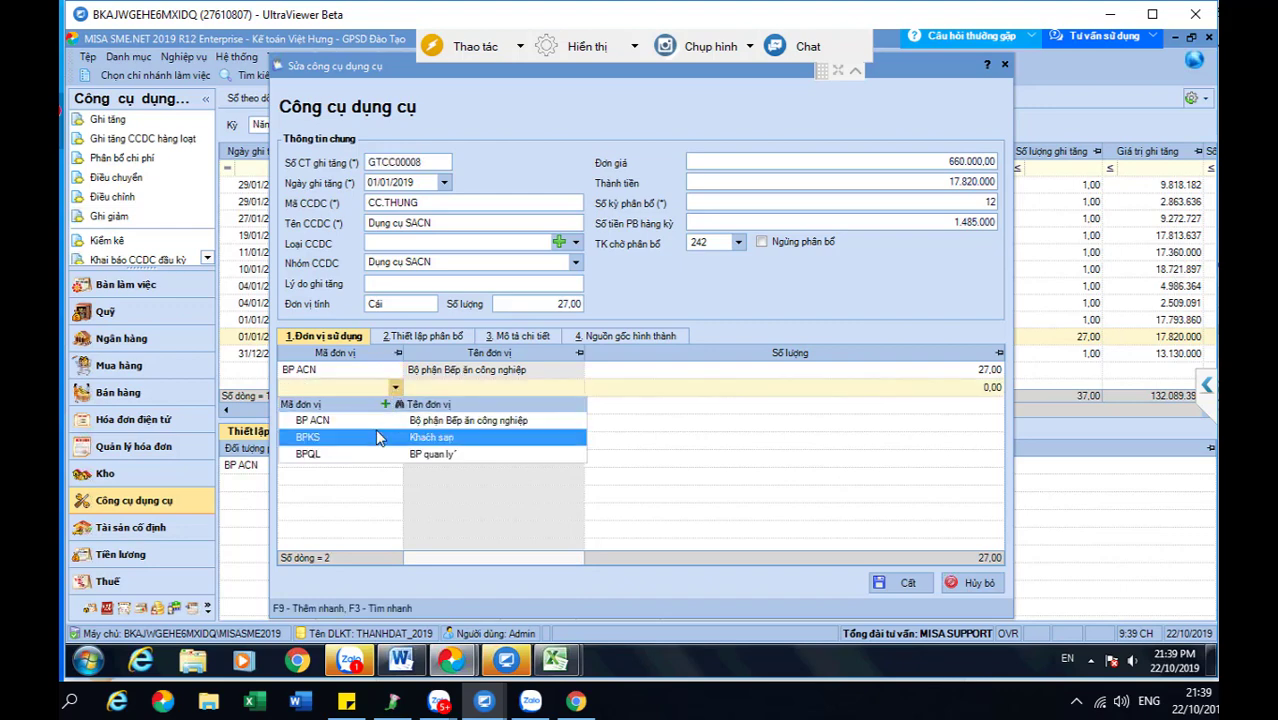
left_click(380, 437)
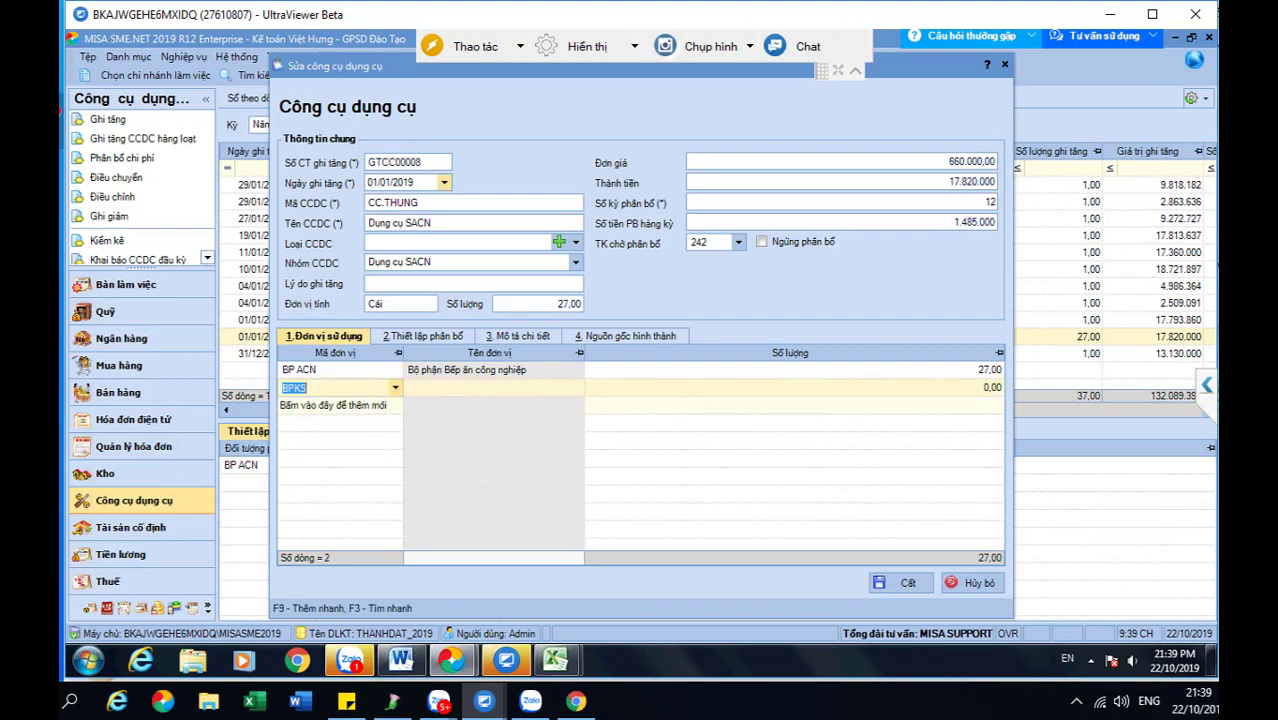
left_click(395, 410)
left_click(366, 475)
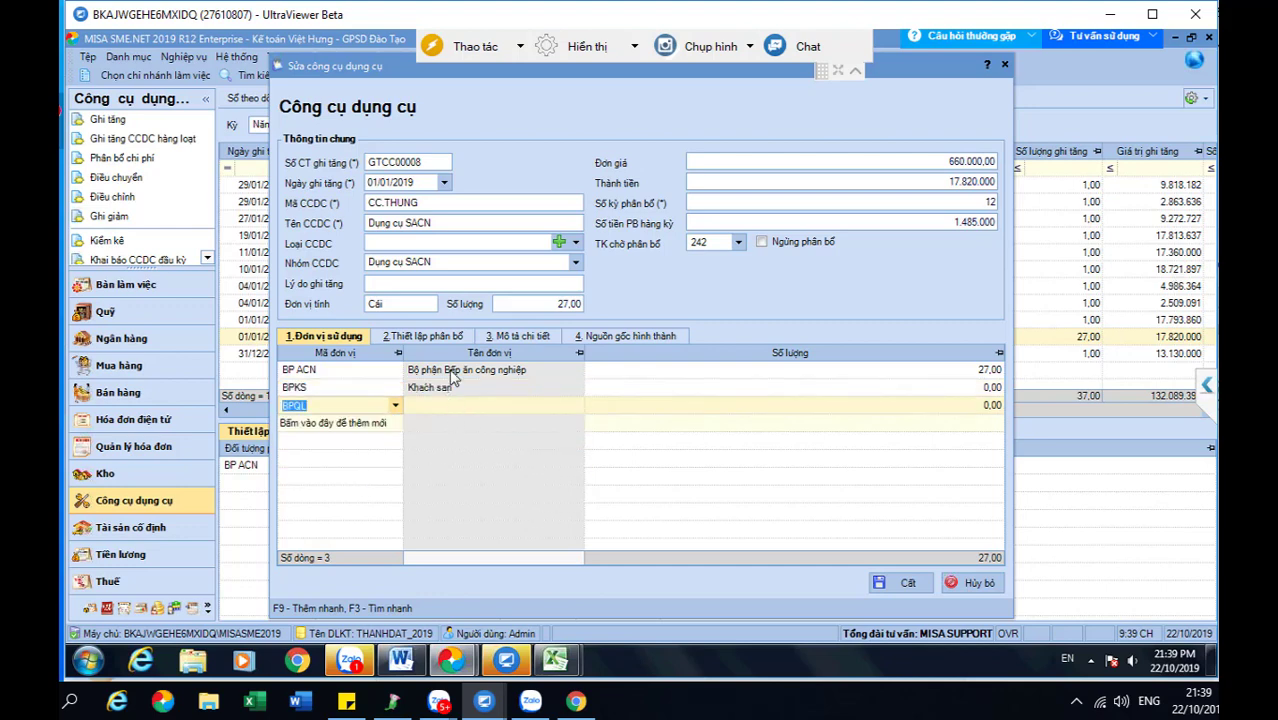
In the CC.THUNG record's Thiết lập phân bổ, set the Tỷ lệ PB (%) to 60 for BP ACN, 30 for BPKS and 10 for BPQL.
left_click(445, 341)
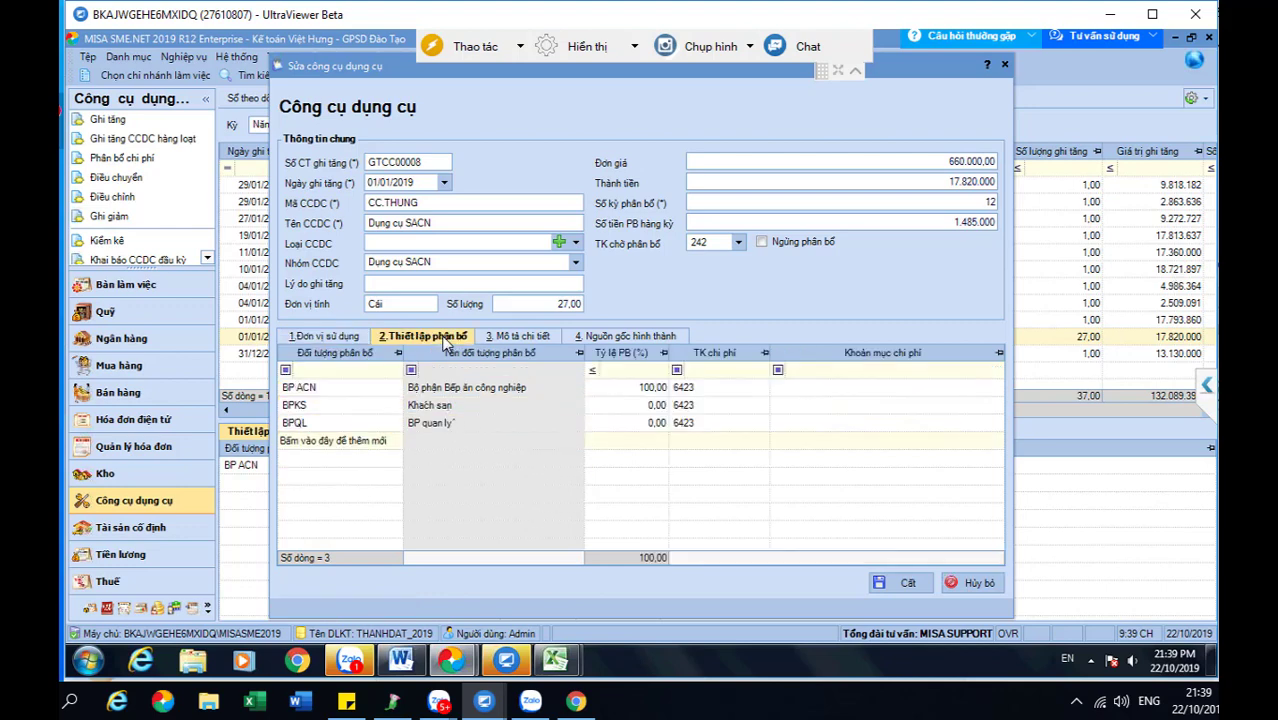
left_click(650, 388)
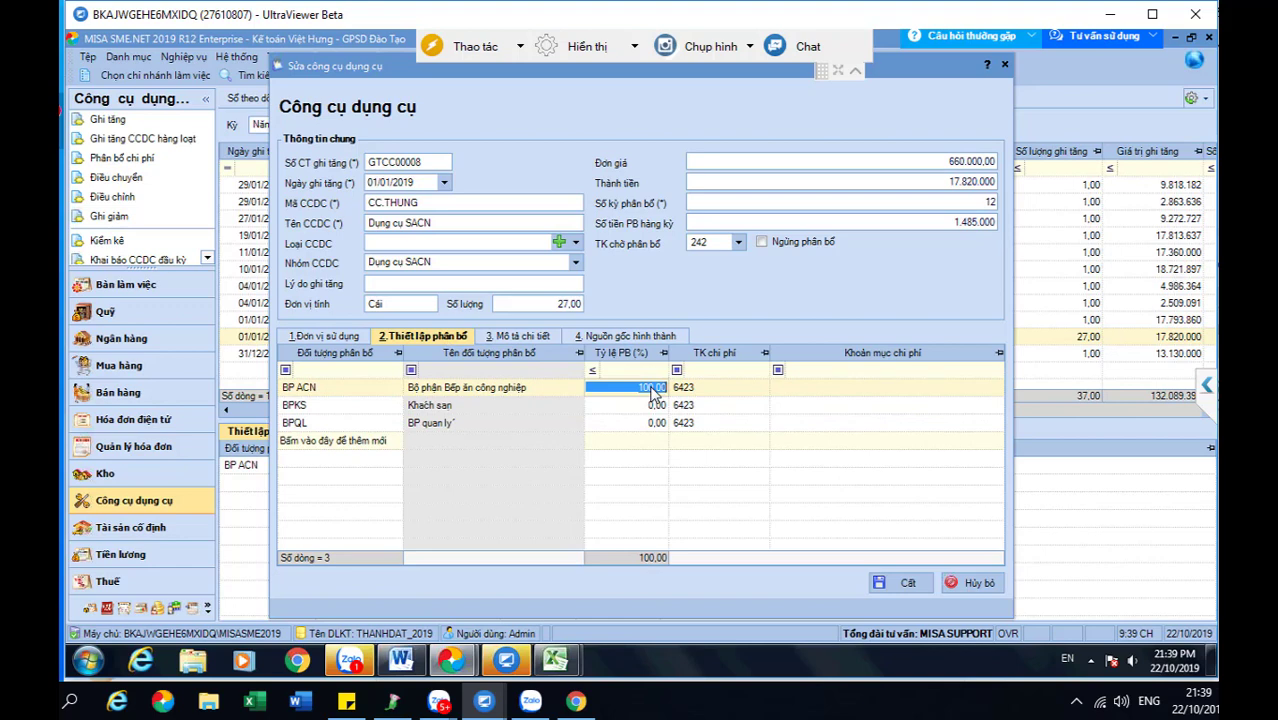
type("60")
key("Down")
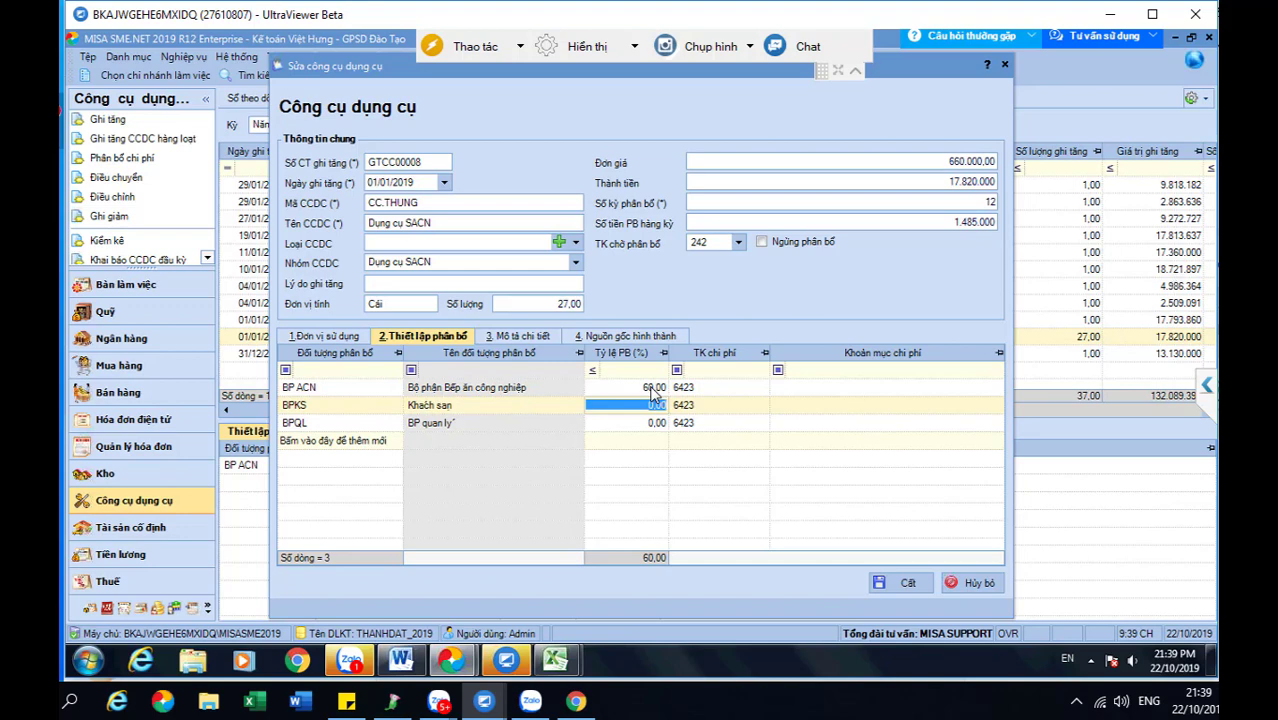
type("30")
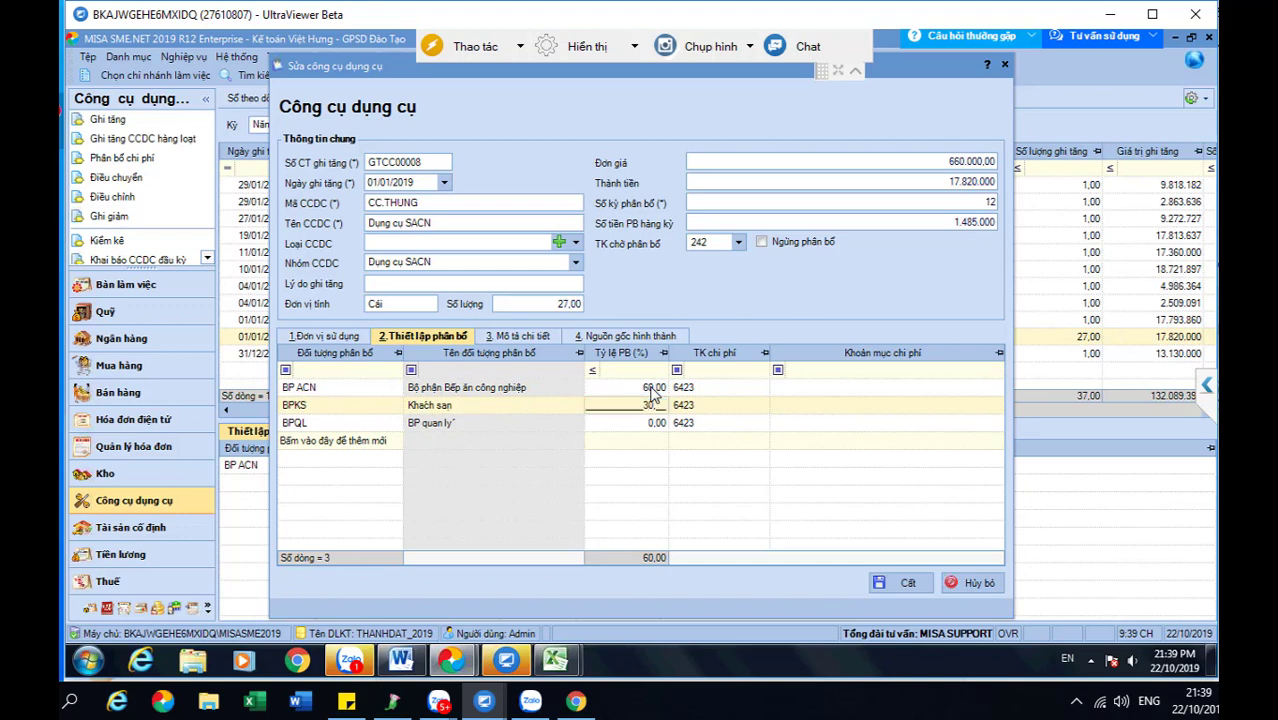
key("Down")
type("10")
key("Tab")
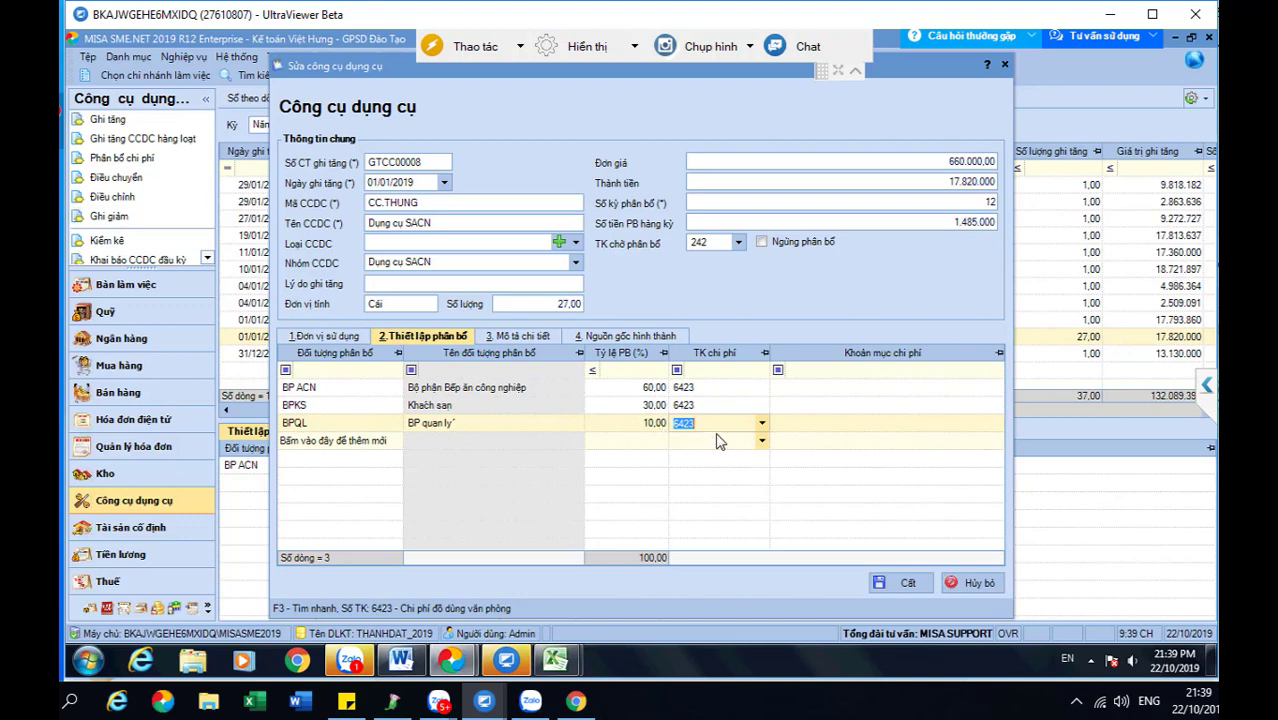
Set the TK chi phí to 62732 for BPKS and 62731 for BP ACN, and save the CC.THUNG record.
left_click(703, 407)
type("6273")
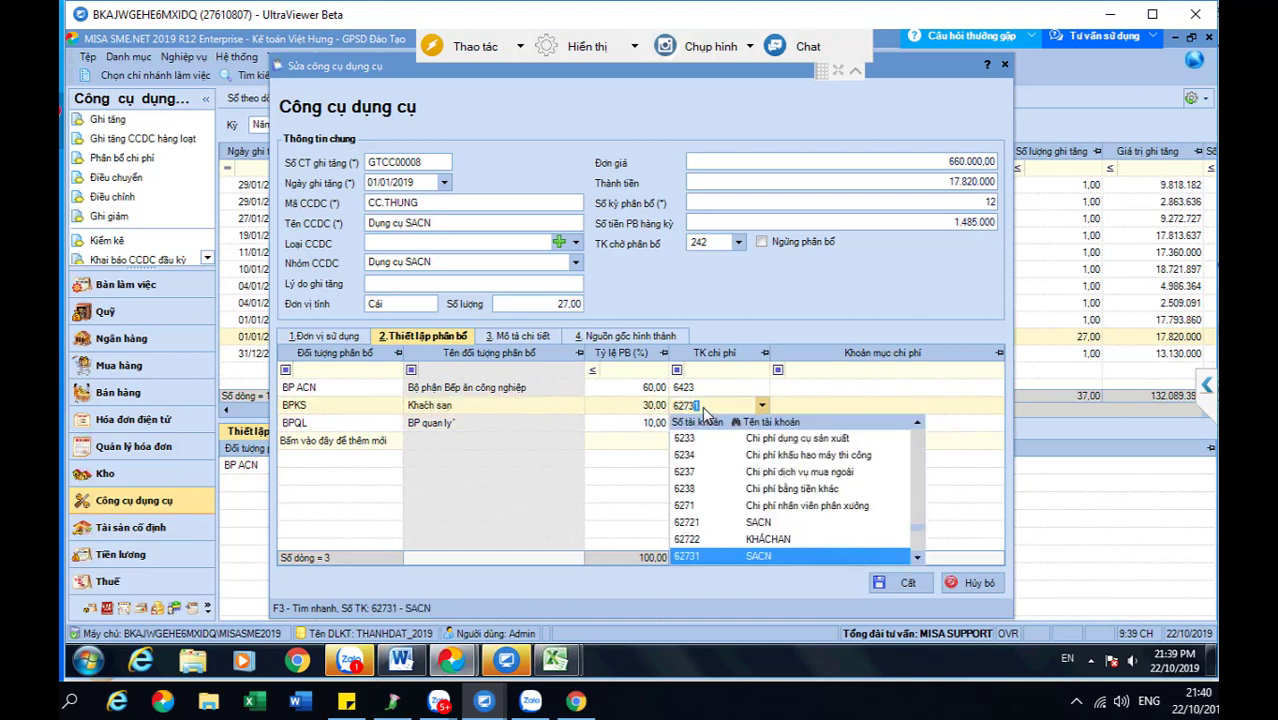
type("2")
key("Tab")
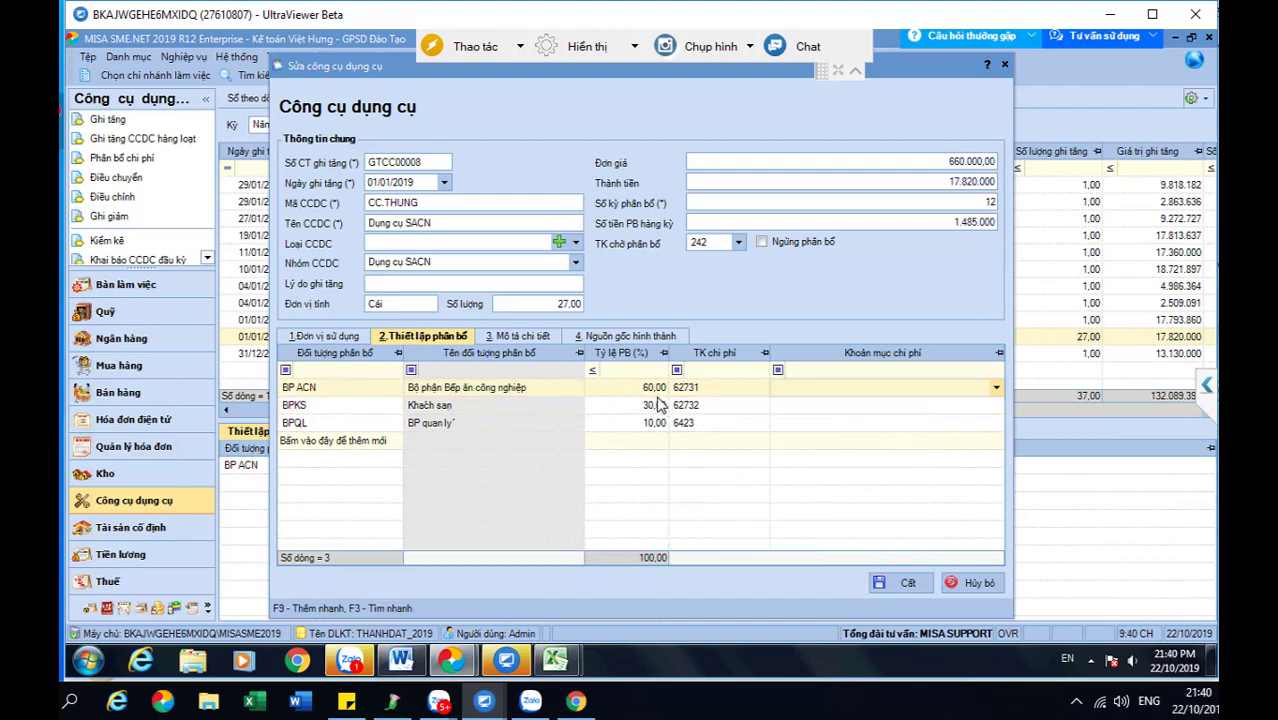
left_click(903, 583)
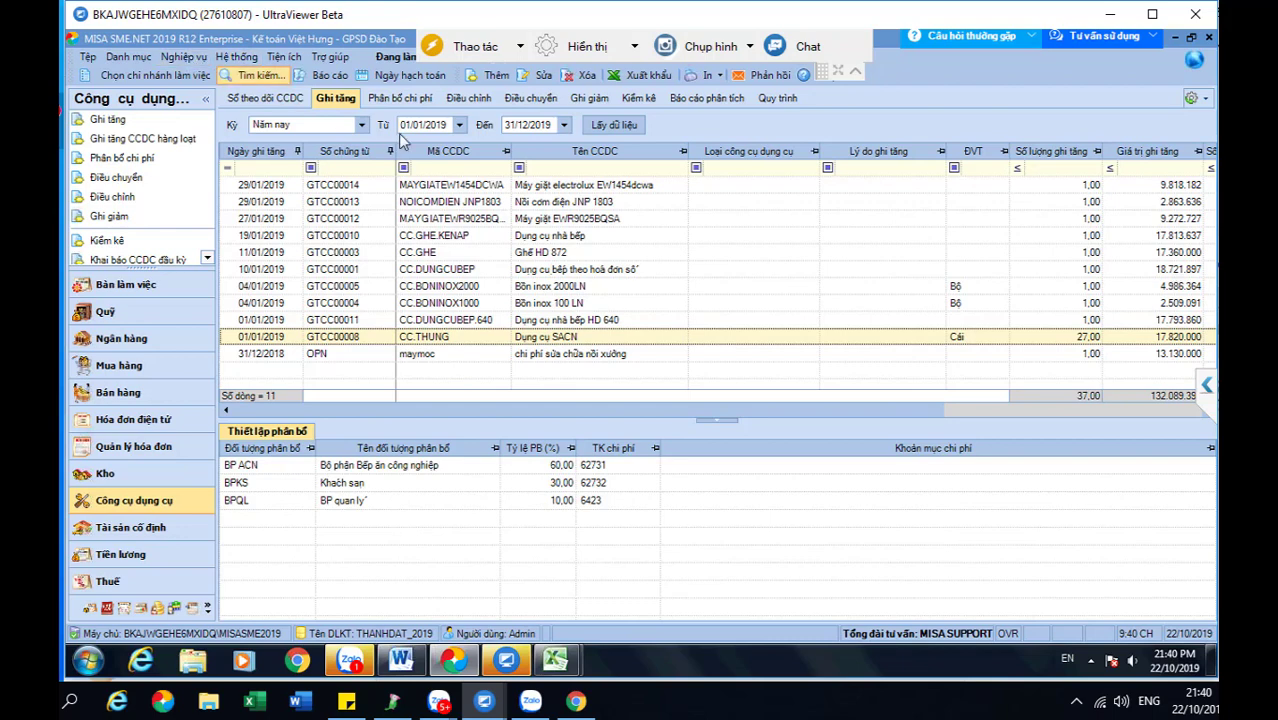
Start a new Phân bổ chi phí CCDC voucher for month 1 of 2019.
left_click(396, 101)
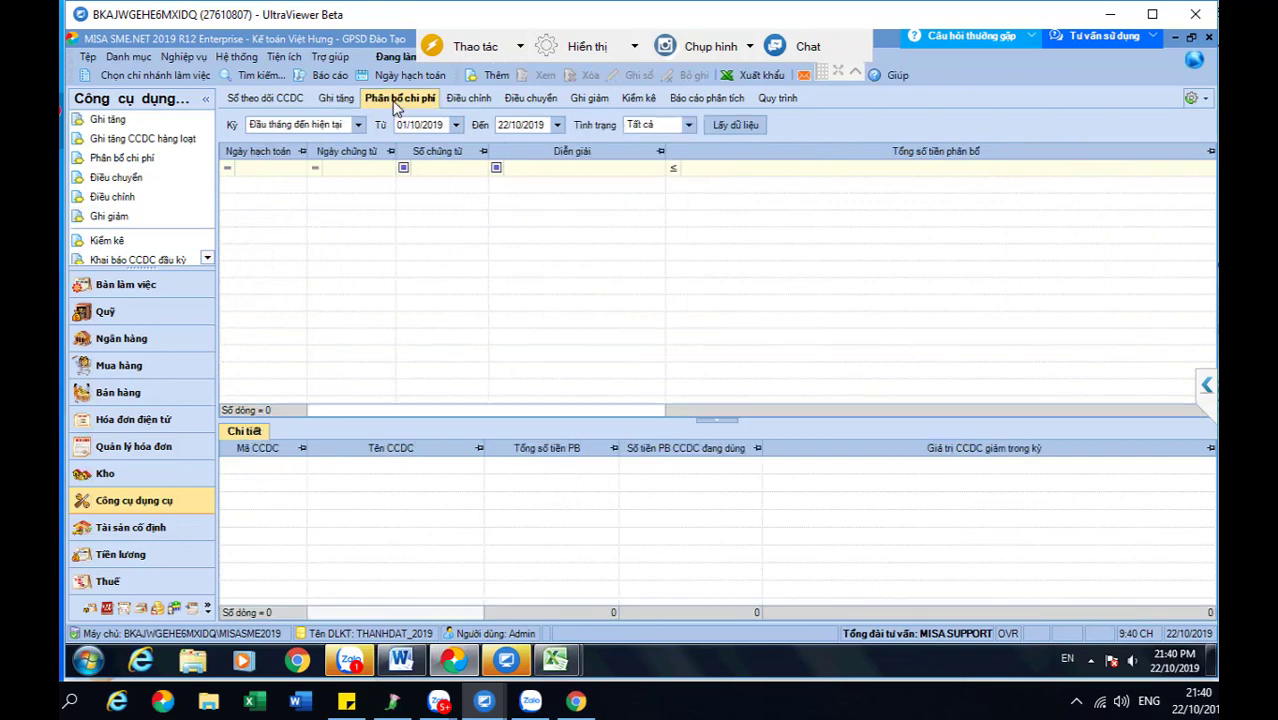
left_click(490, 75)
left_click(626, 337)
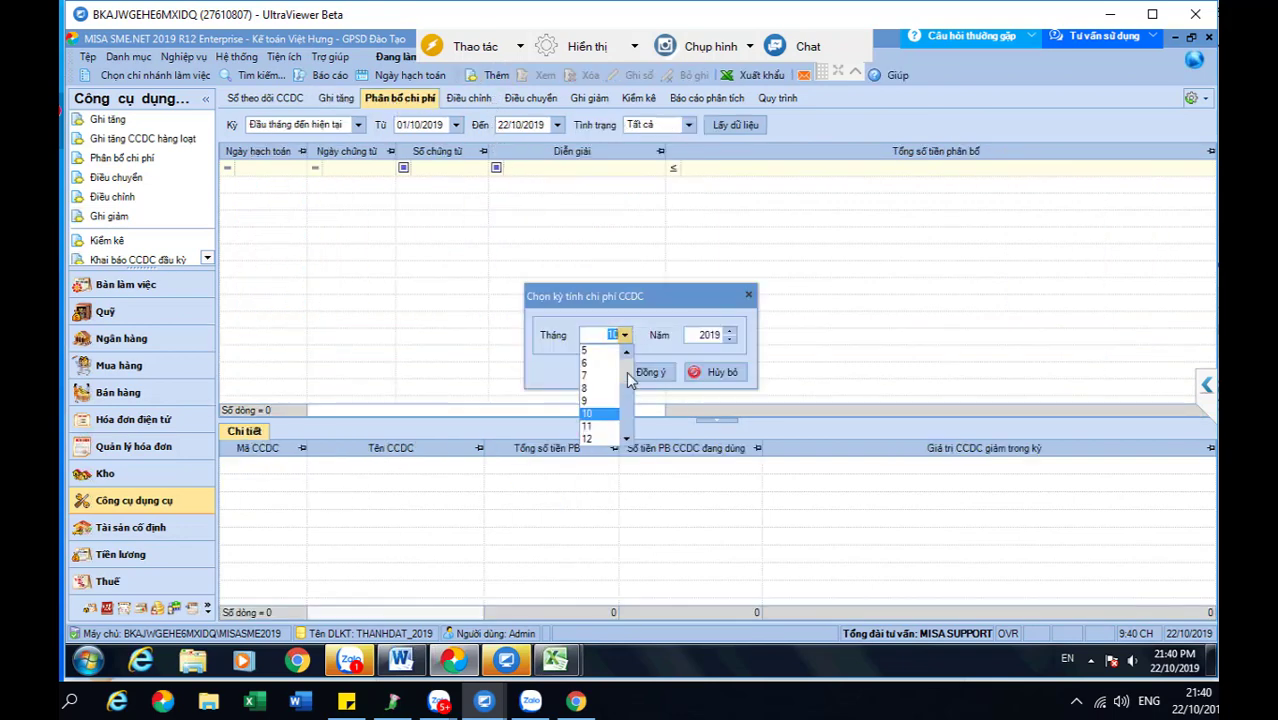
left_click(594, 361)
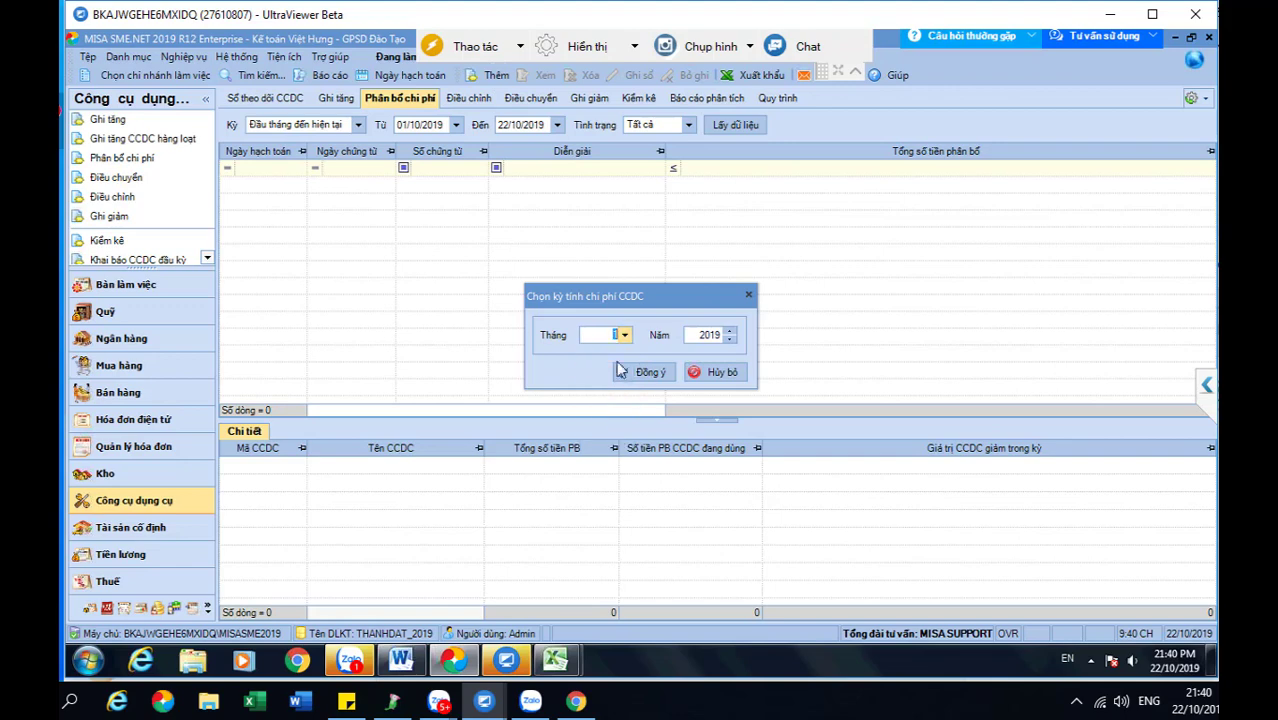
left_click(636, 376)
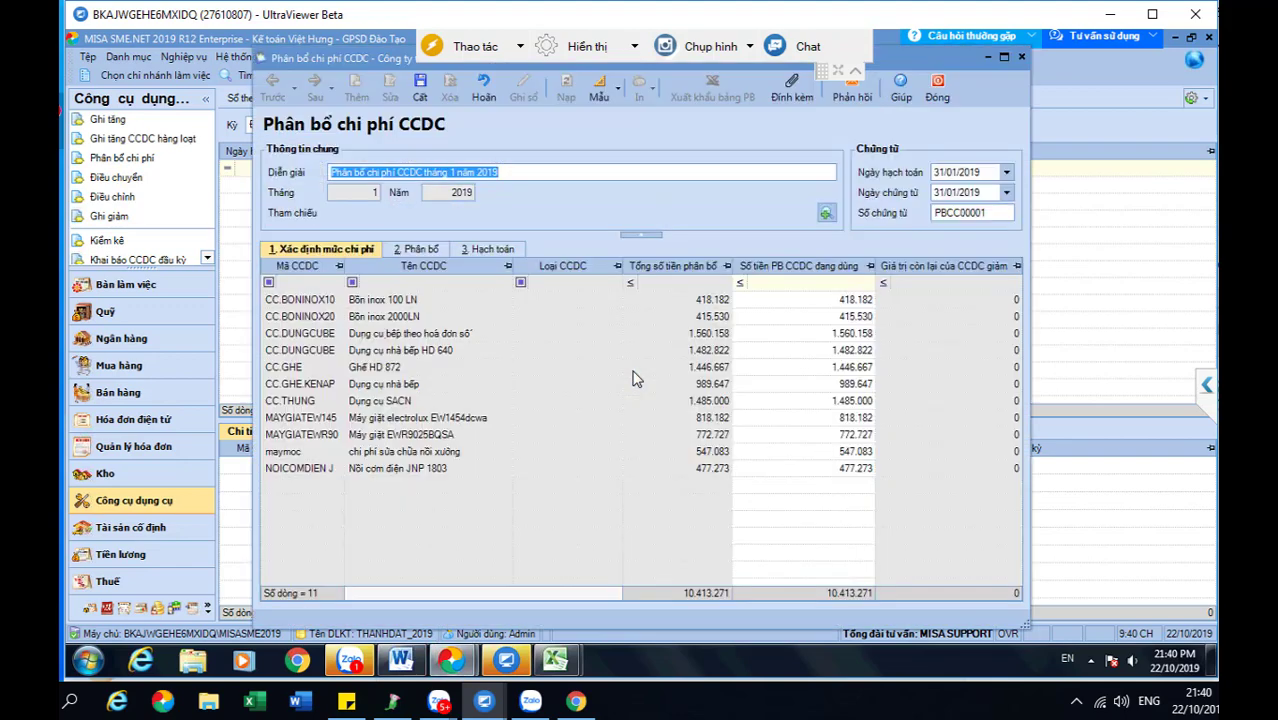
Review the voucher's Phân bổ details for CC.DUNGCUBEP.640 and CC.THUNG, checking each department's Tỷ lệ (%), Số tiền and TK chi phí.
left_click(412, 251)
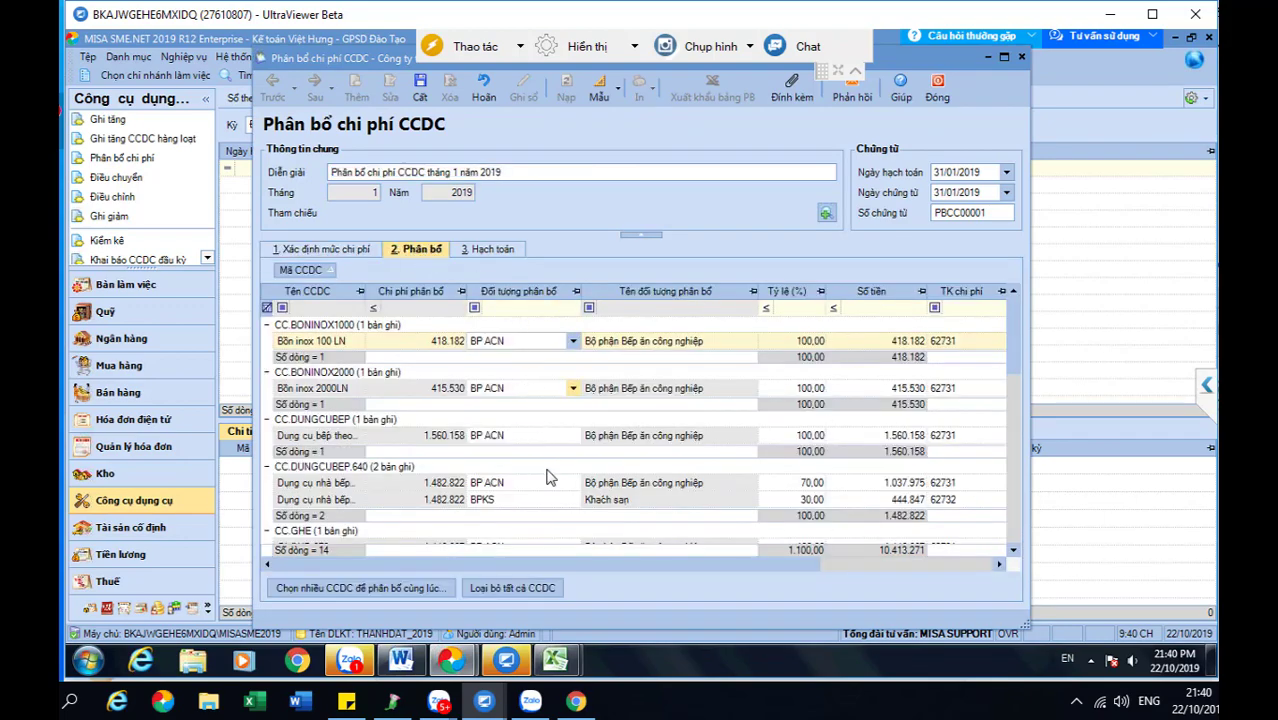
left_click_drag(1014, 372, 1013, 407)
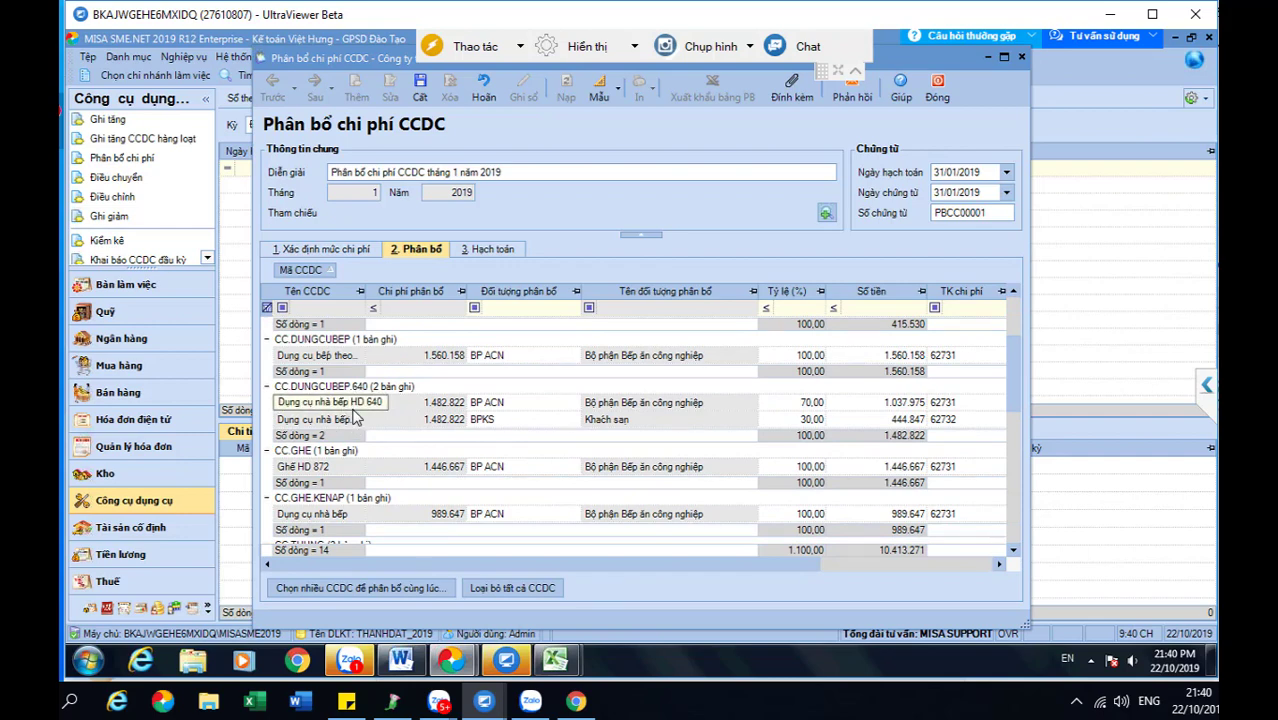
left_click(814, 404)
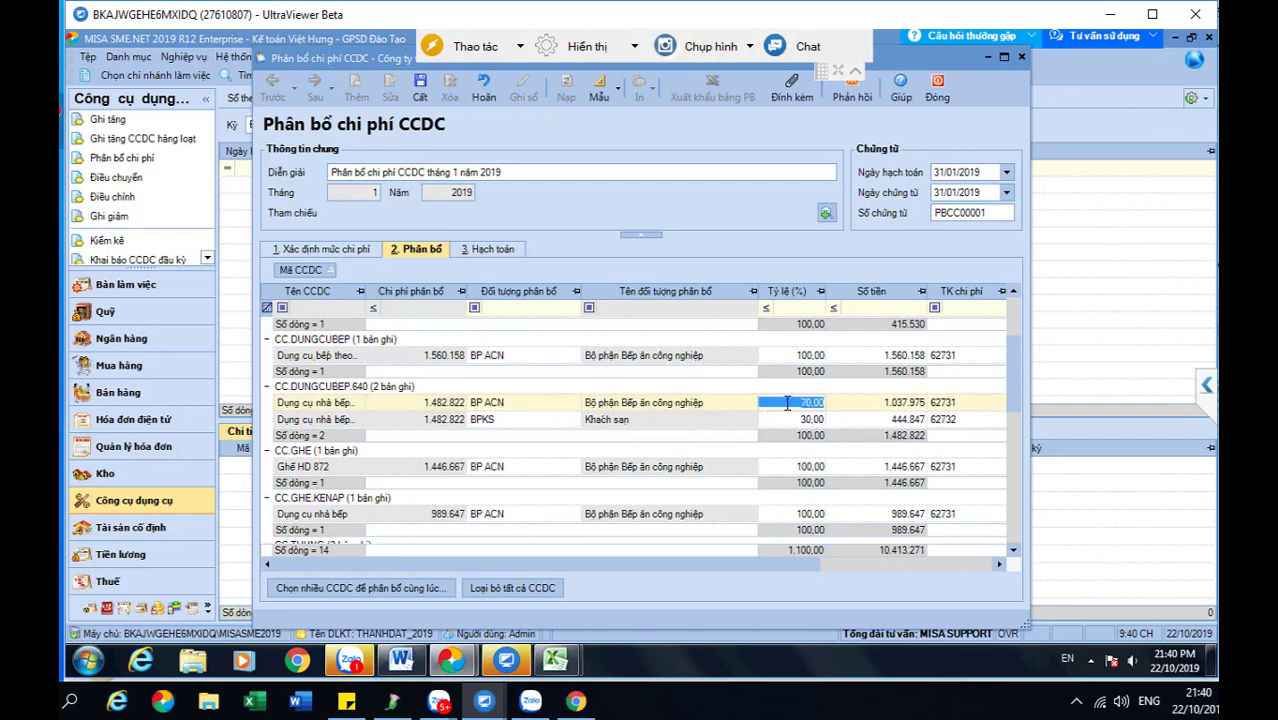
left_click_drag(791, 403, 816, 405)
left_click(813, 418)
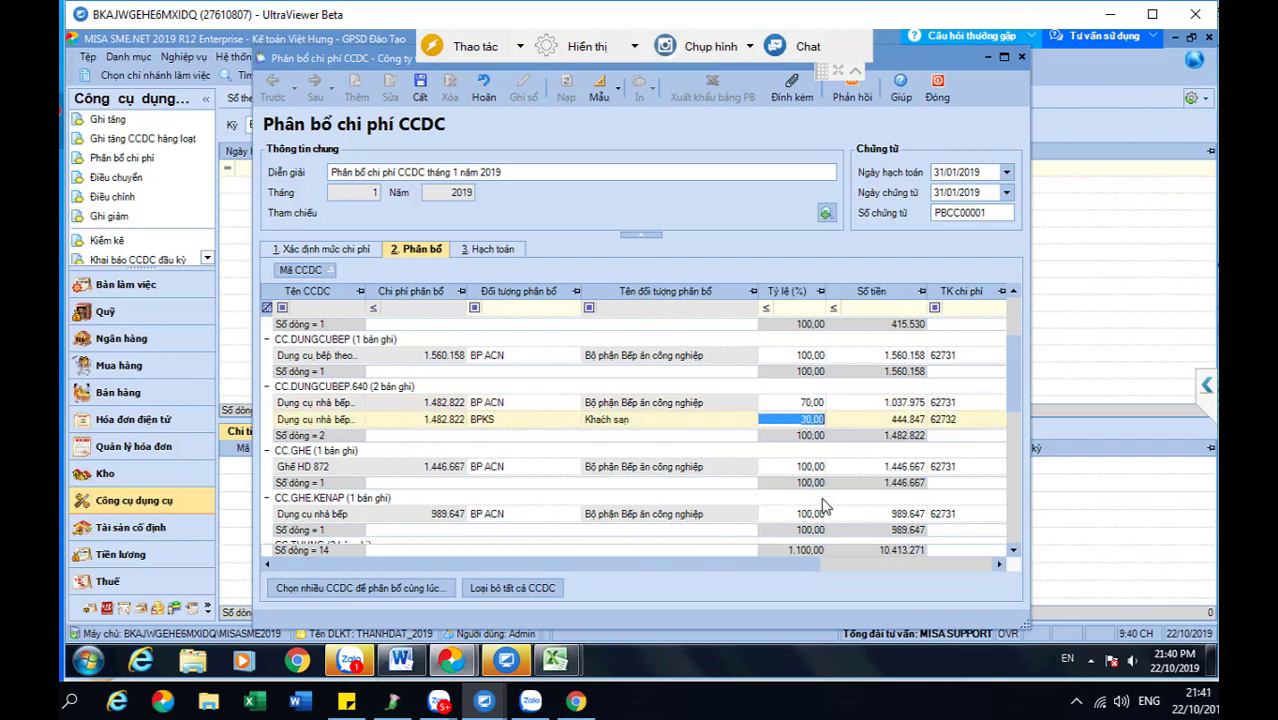
left_click_drag(1014, 406, 1013, 462)
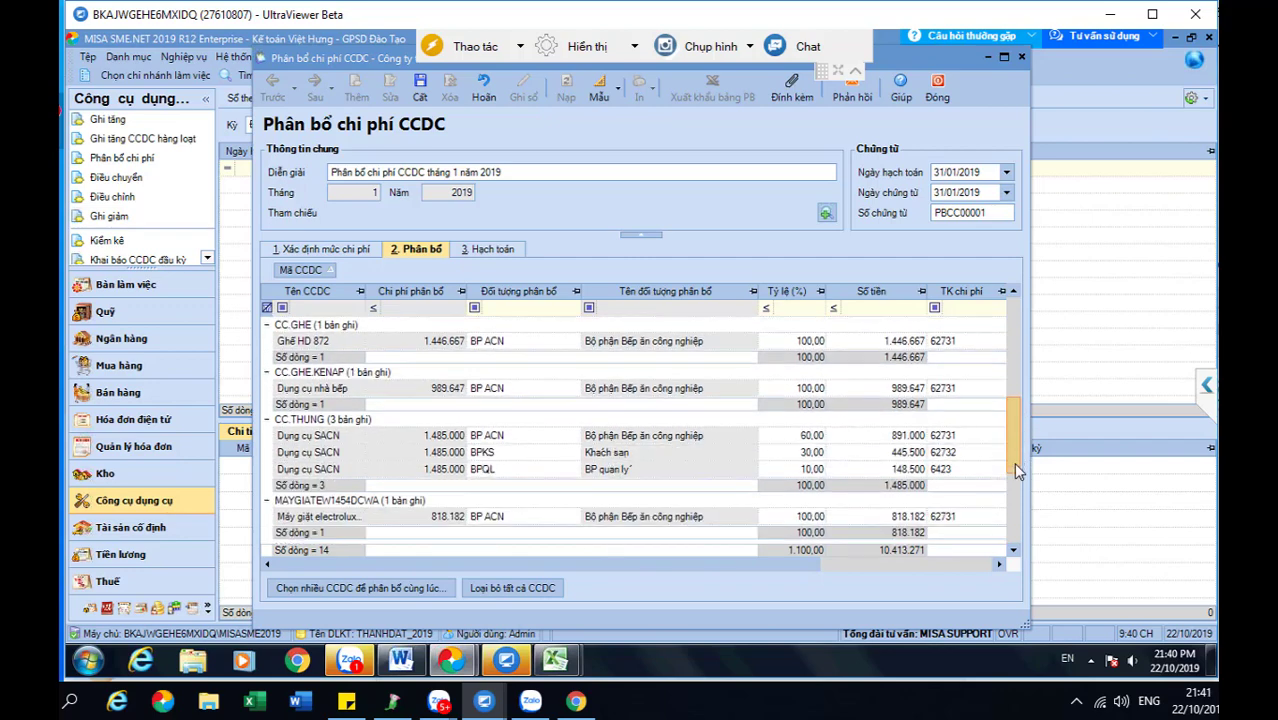
left_click(330, 438)
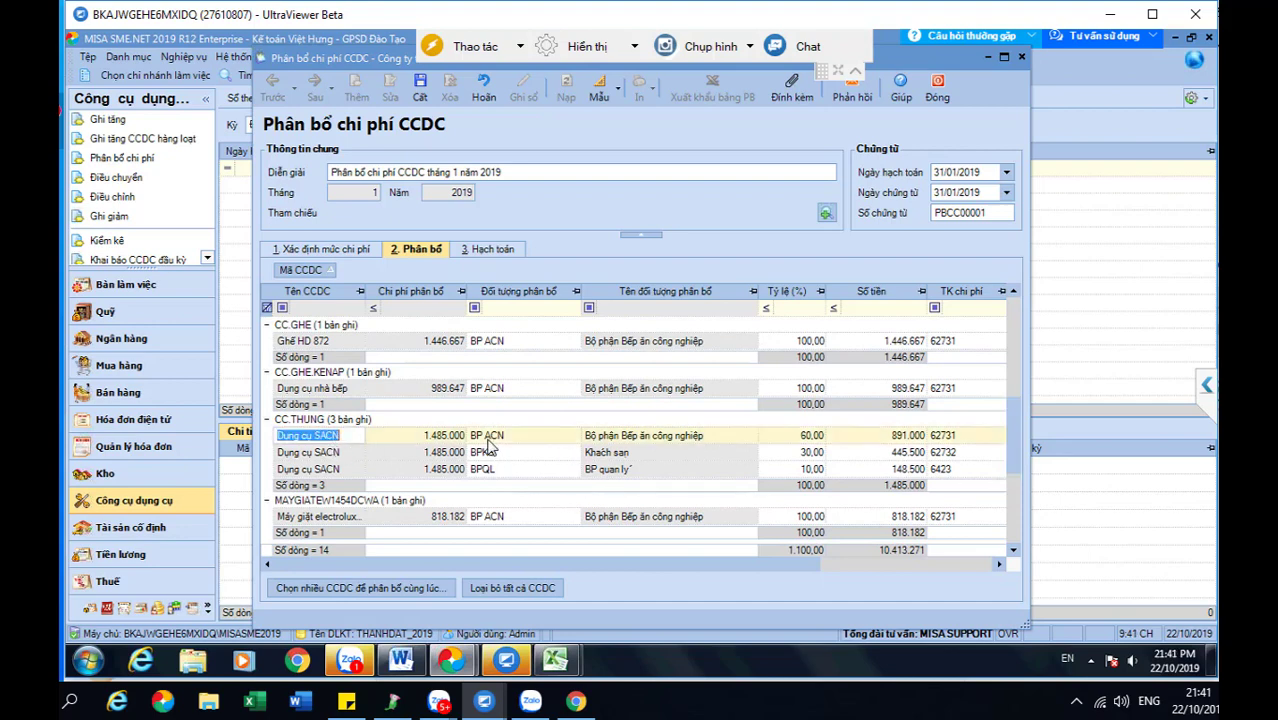
left_click(808, 437)
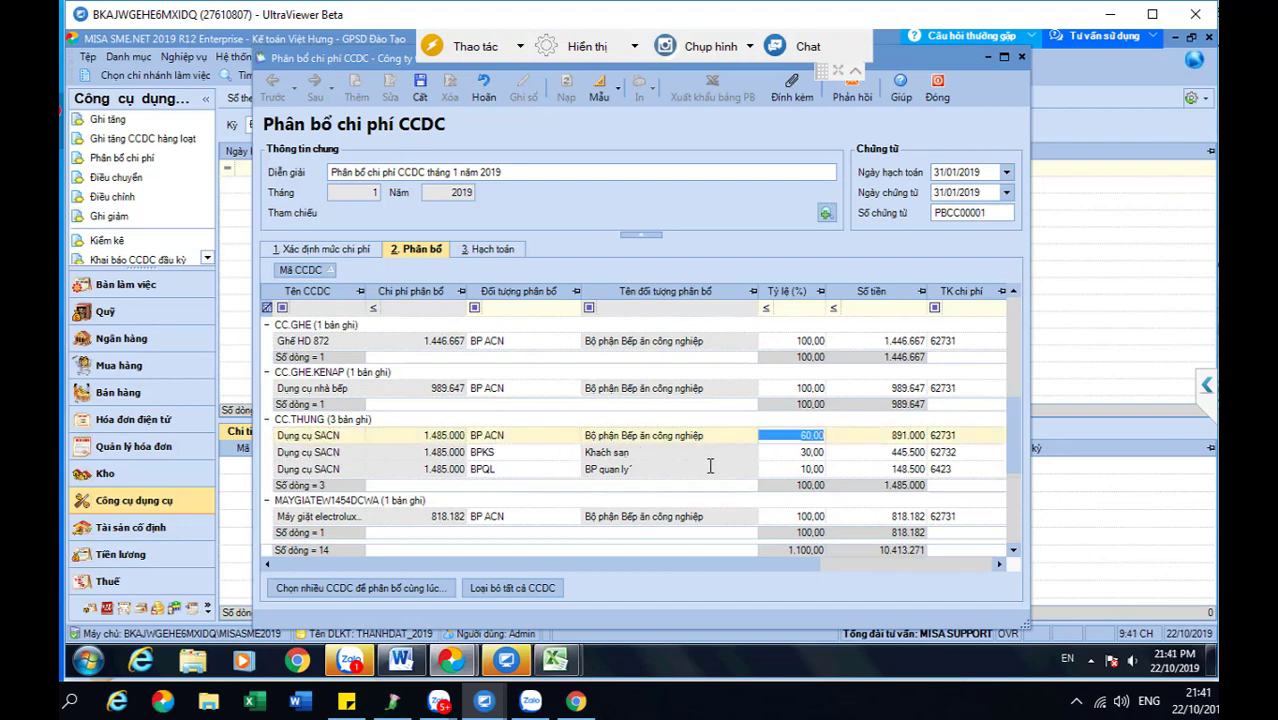
left_click(491, 452)
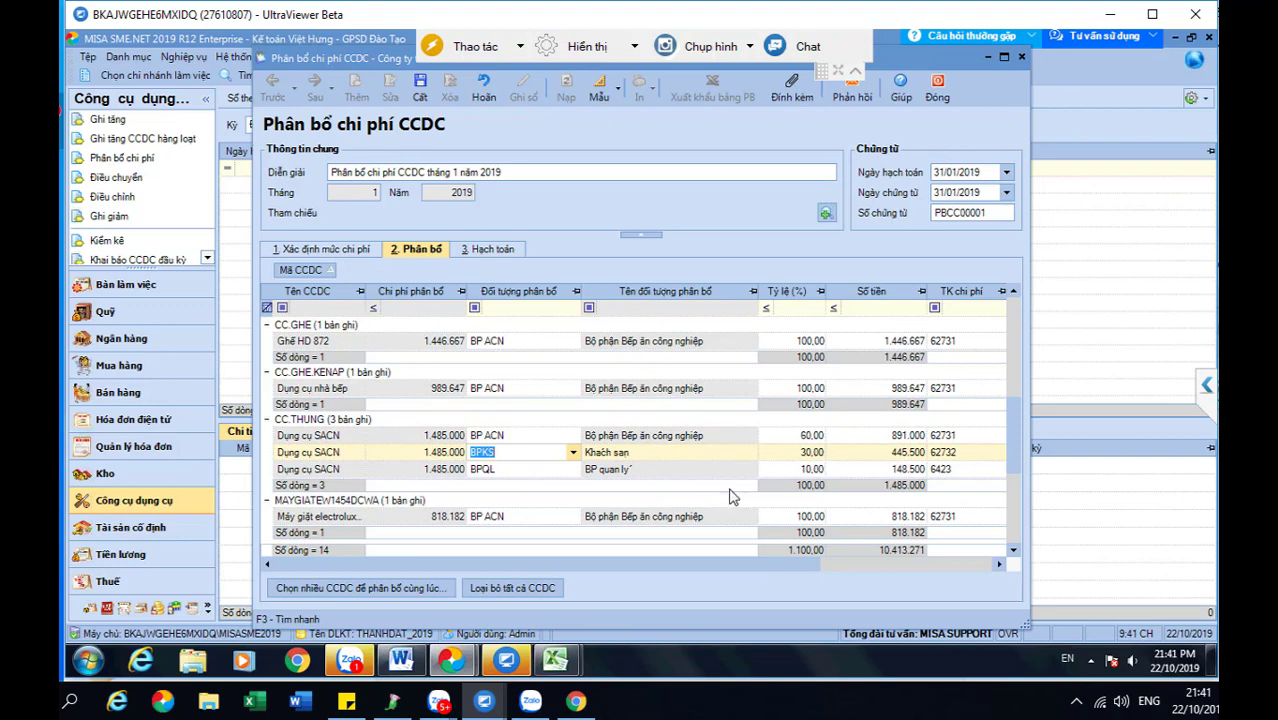
key("Tab")
left_click(813, 470)
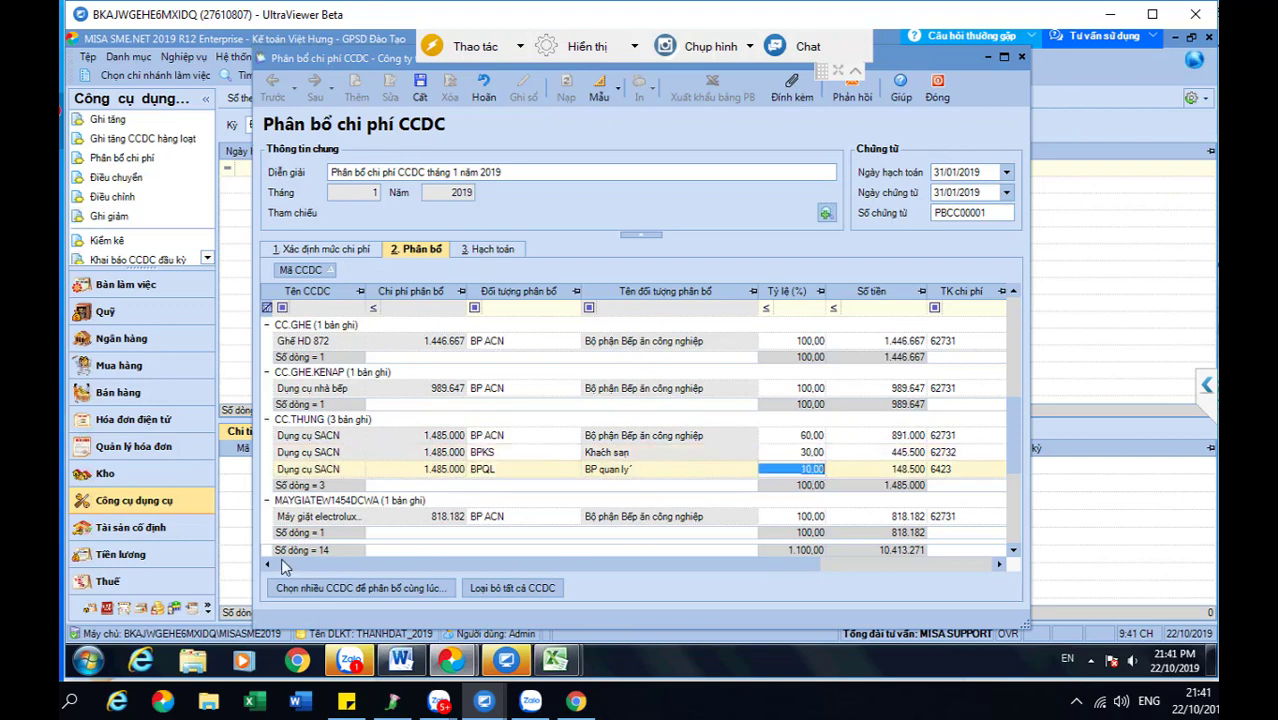
Check the TK chi phí assigned to the BPQL, BPKS and BP ACN rows of CC.THUNG in the Phân bổ details.
left_click(858, 571)
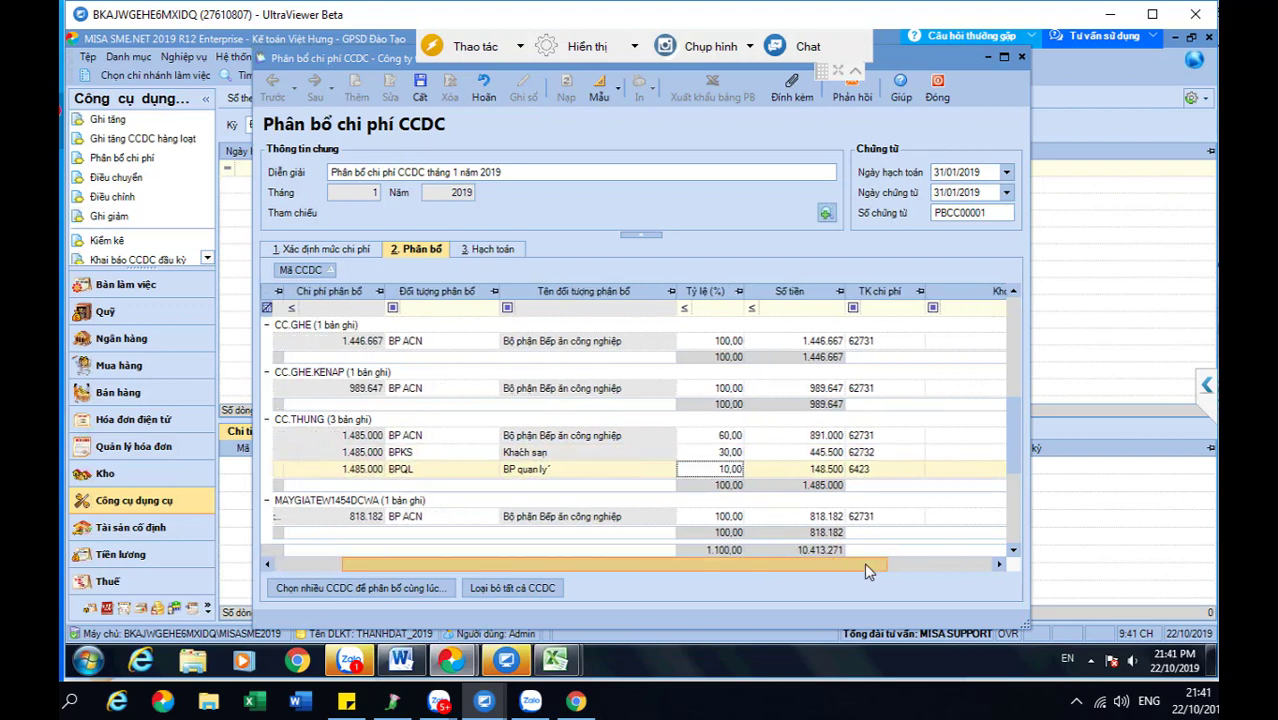
left_click(862, 470)
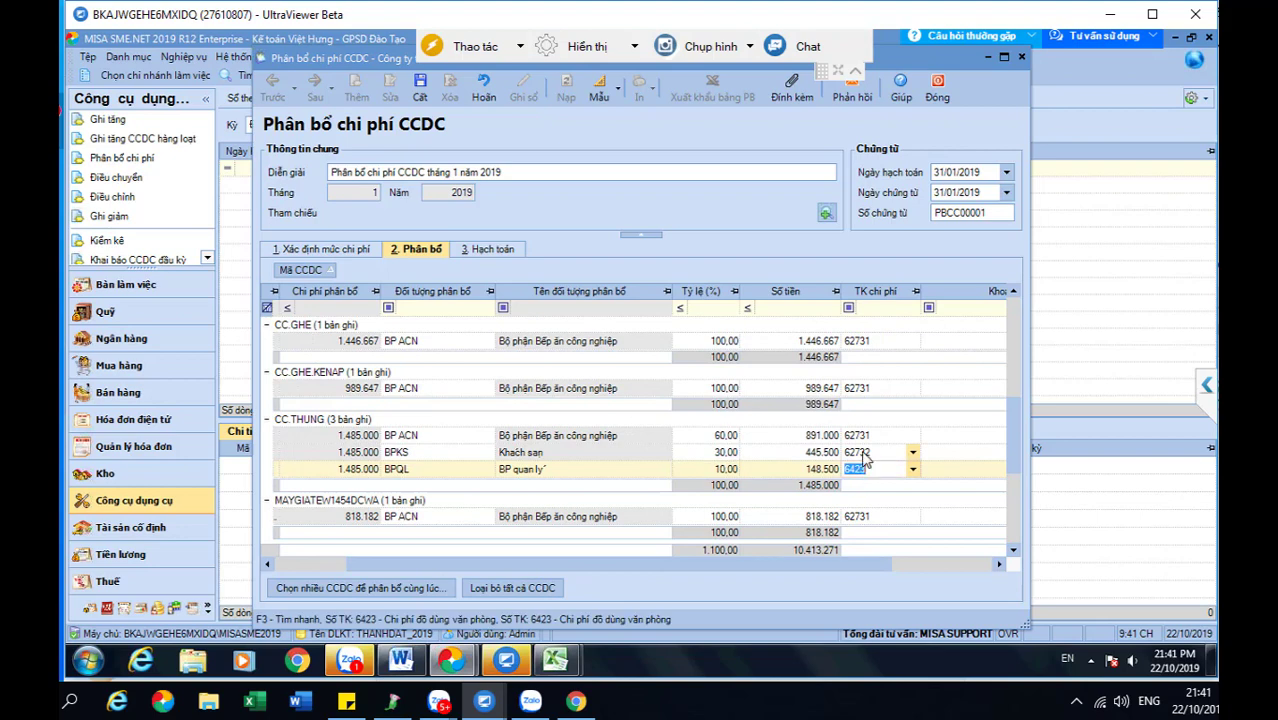
left_click(864, 452)
left_click(867, 437)
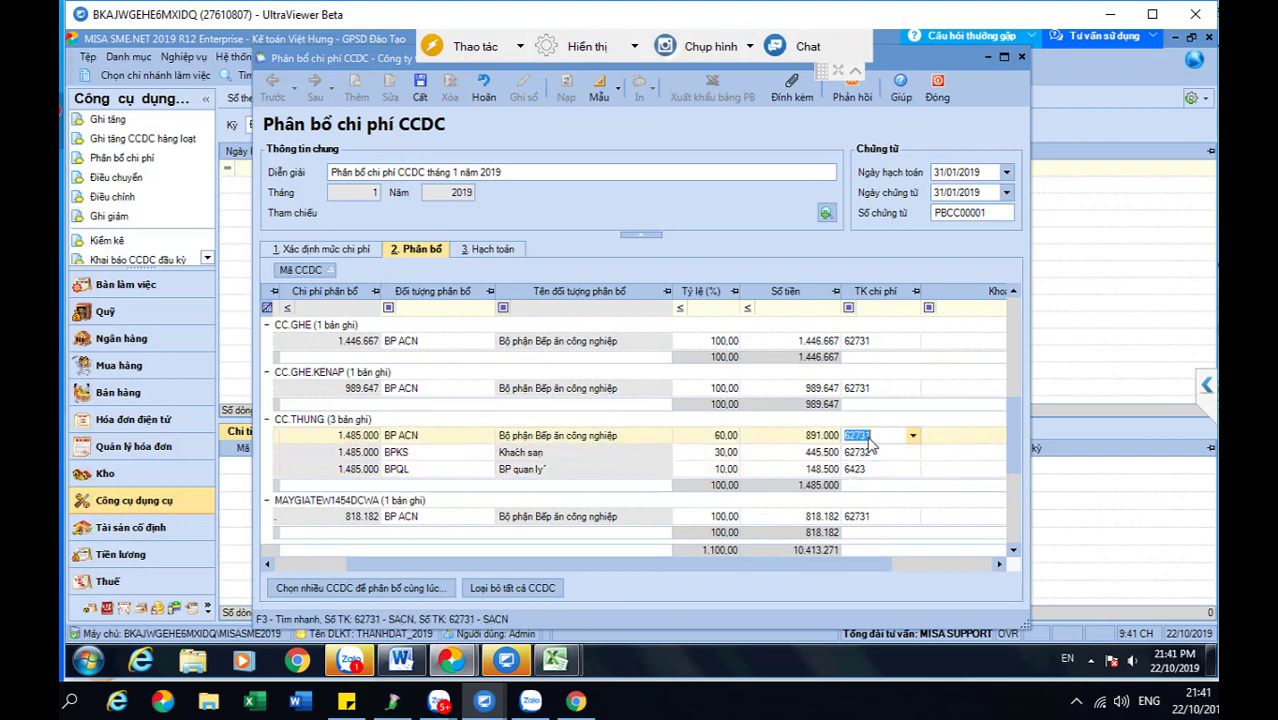
left_click(932, 563)
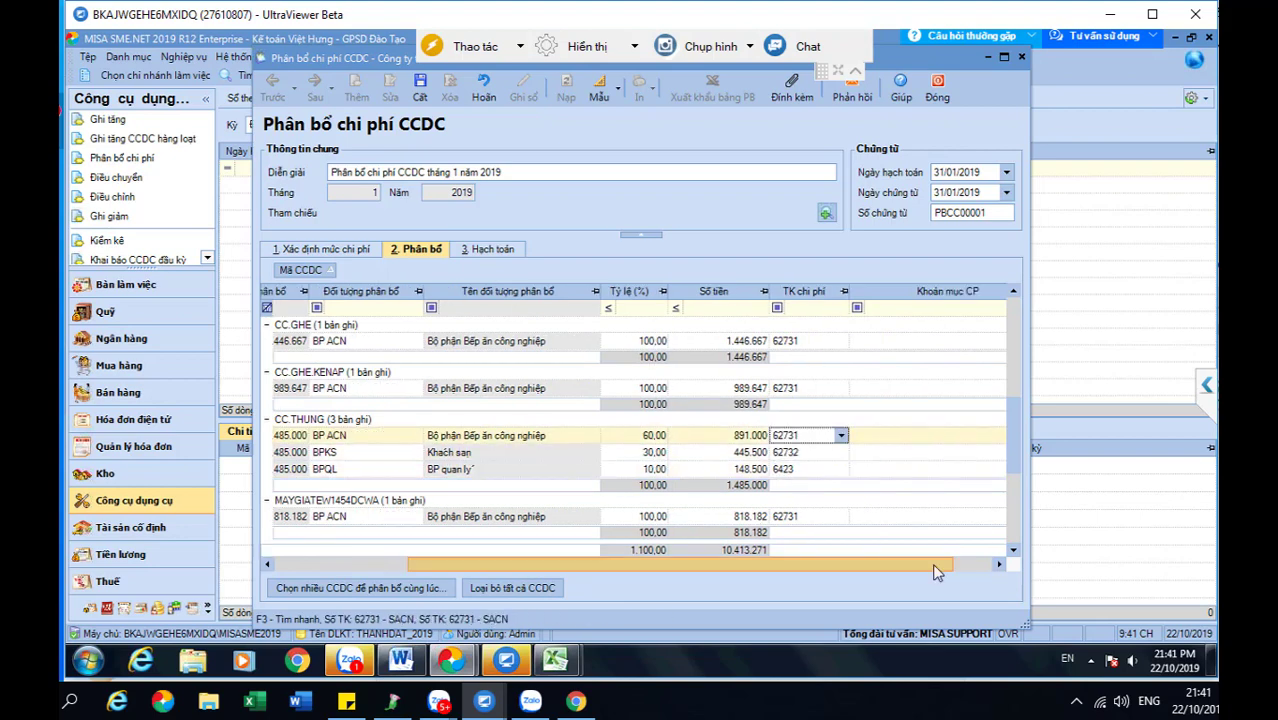
Review the voucher's Hạch toán entries, checking TK Nợ, TK Có, Số tiền, Đơn vị and the Đối tượng THCP and Công trình columns.
left_click(504, 250)
left_click(716, 594)
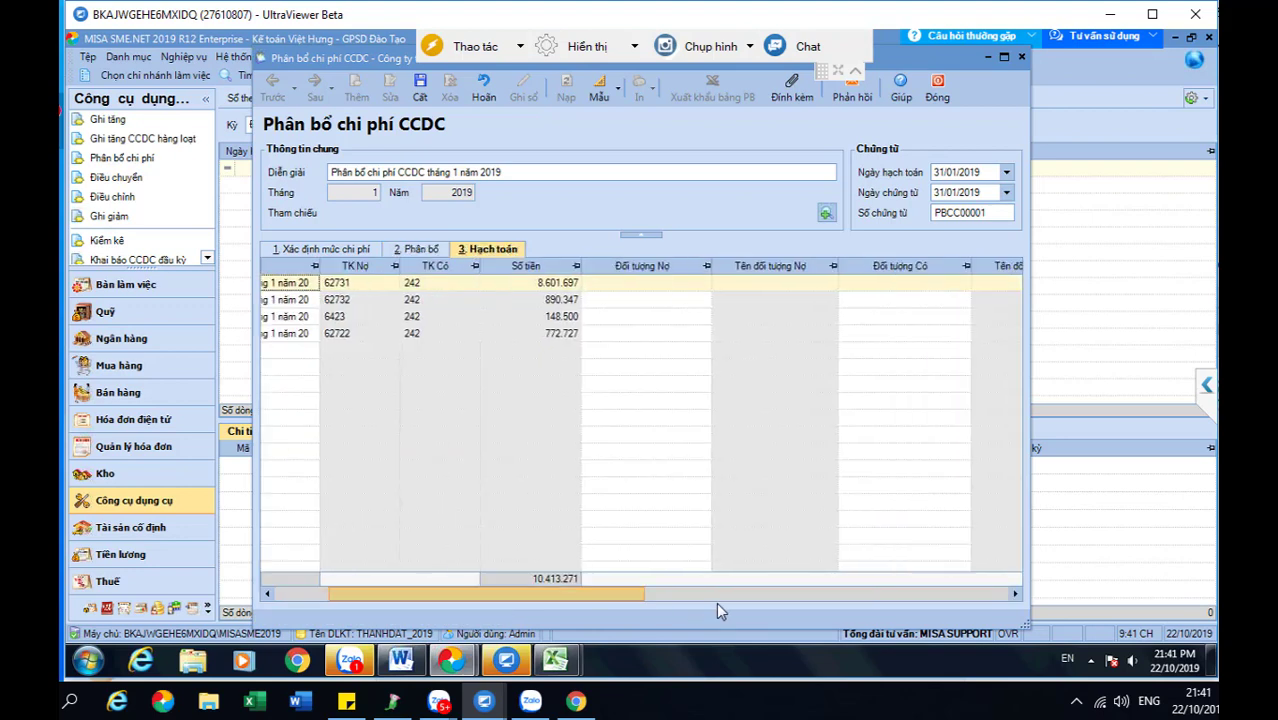
left_click_drag(716, 602, 958, 597)
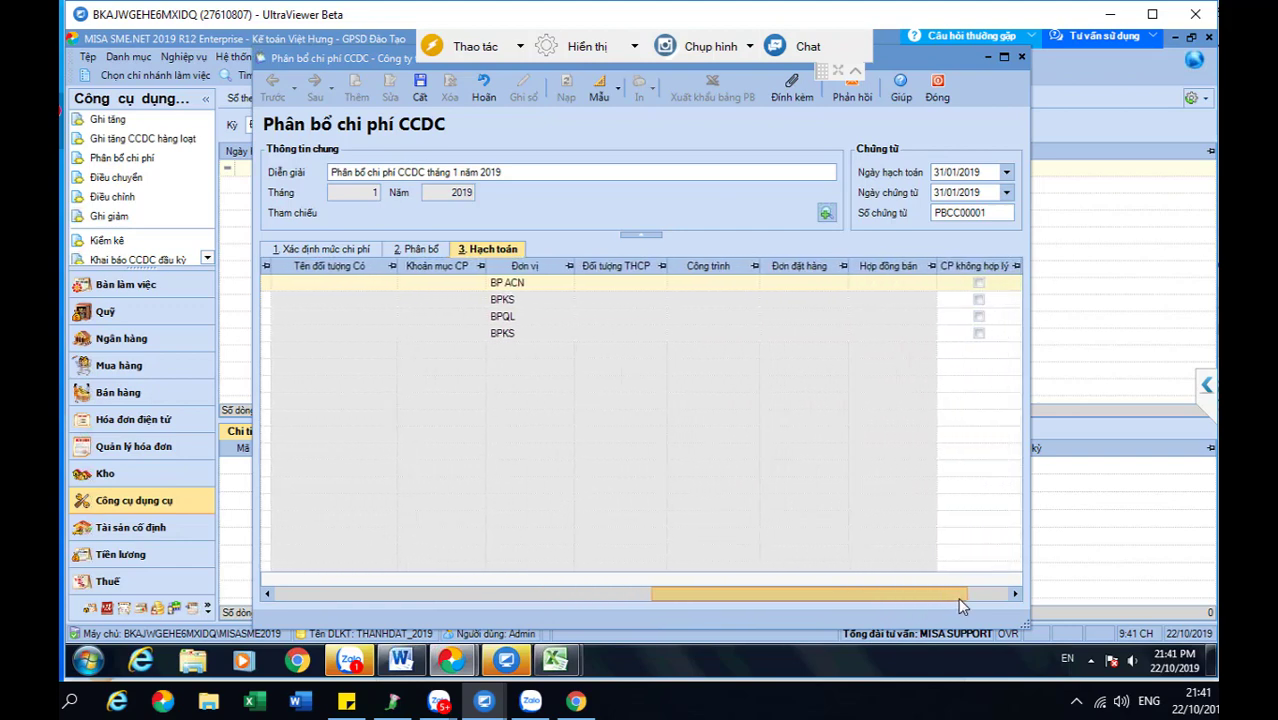
left_click(652, 283)
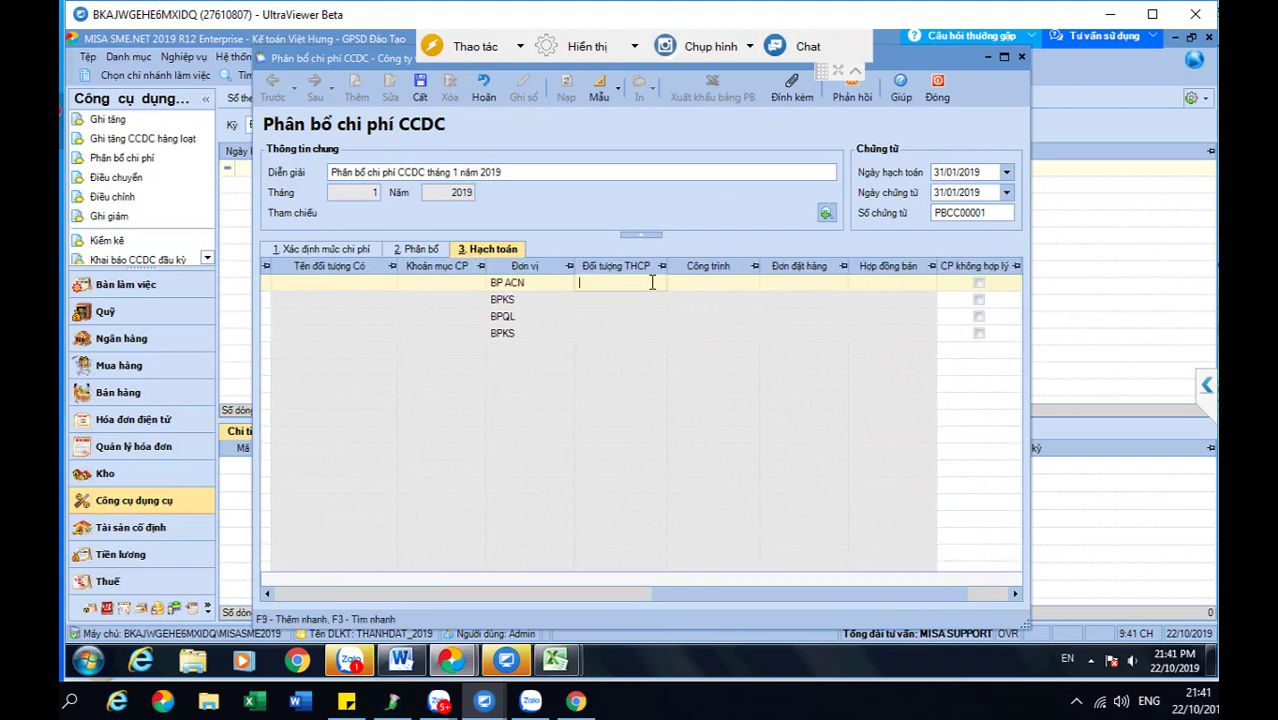
left_click(712, 288)
left_click(599, 88)
left_click(588, 199)
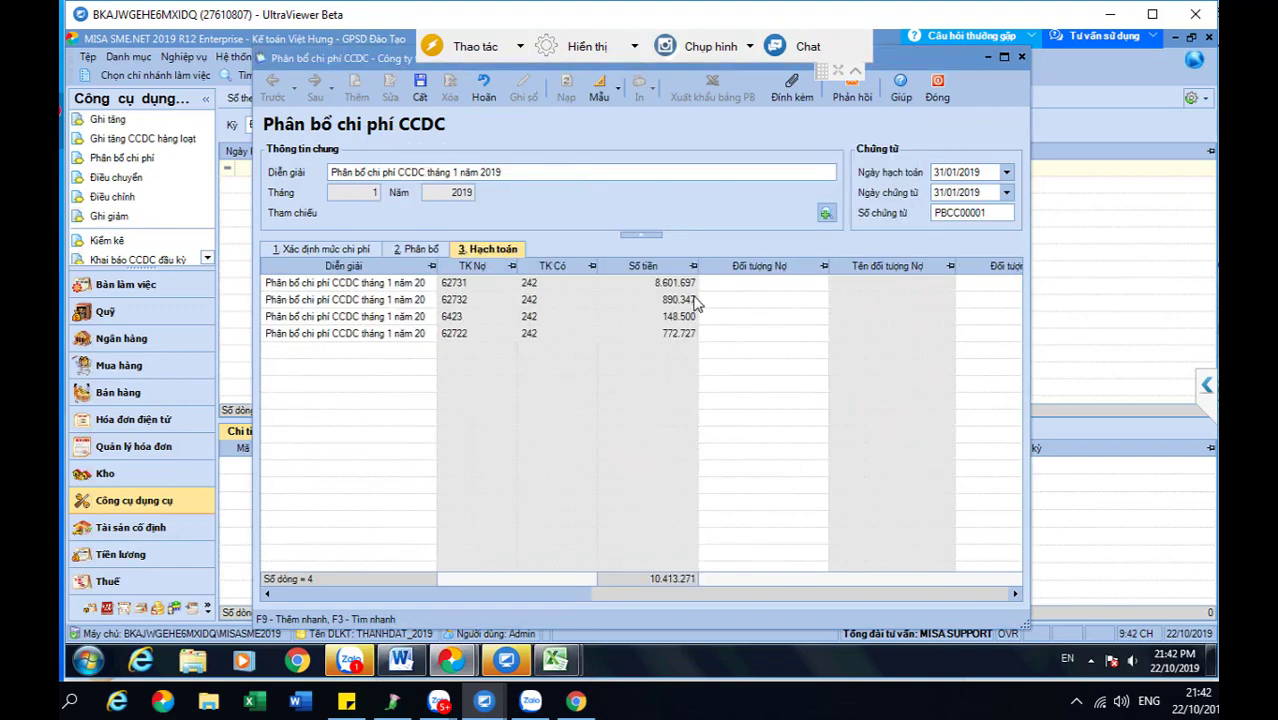
left_click_drag(570, 596, 985, 595)
Save the month 1/2019 Phân bổ chi phí CCDC voucher from its Phân bổ details and close it.
left_click(424, 252)
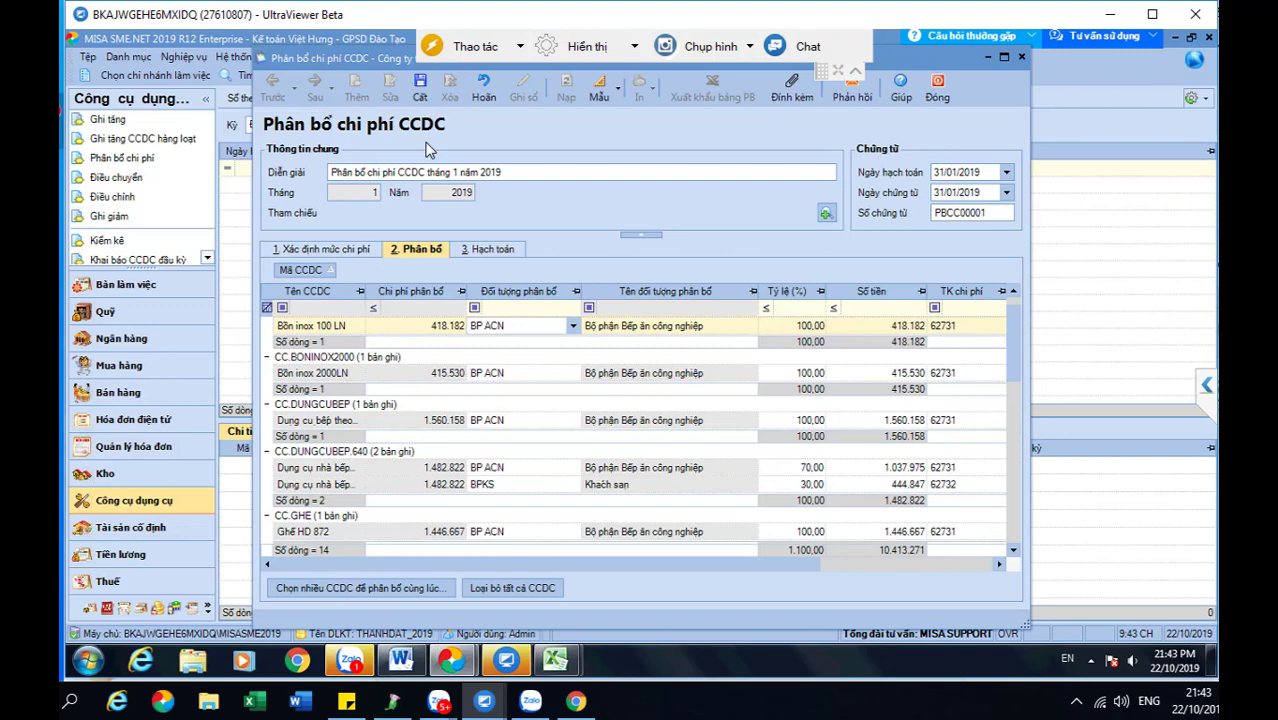
left_click(421, 90)
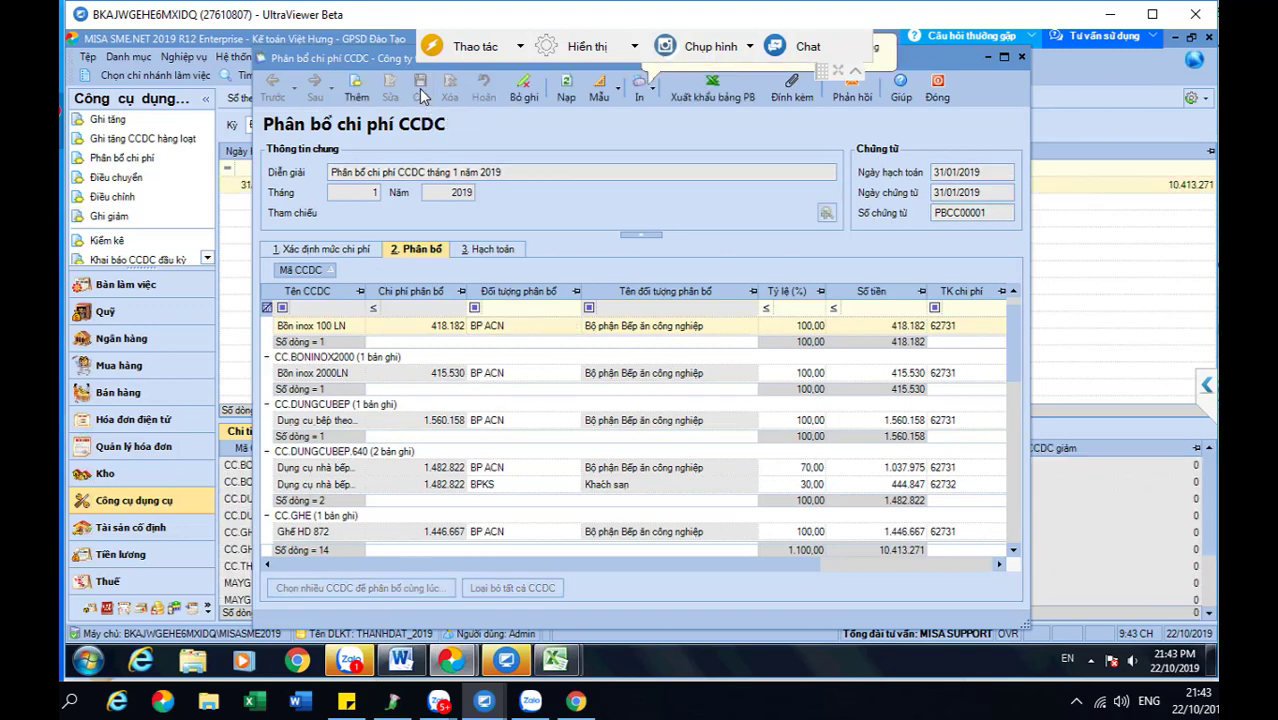
left_click(937, 92)
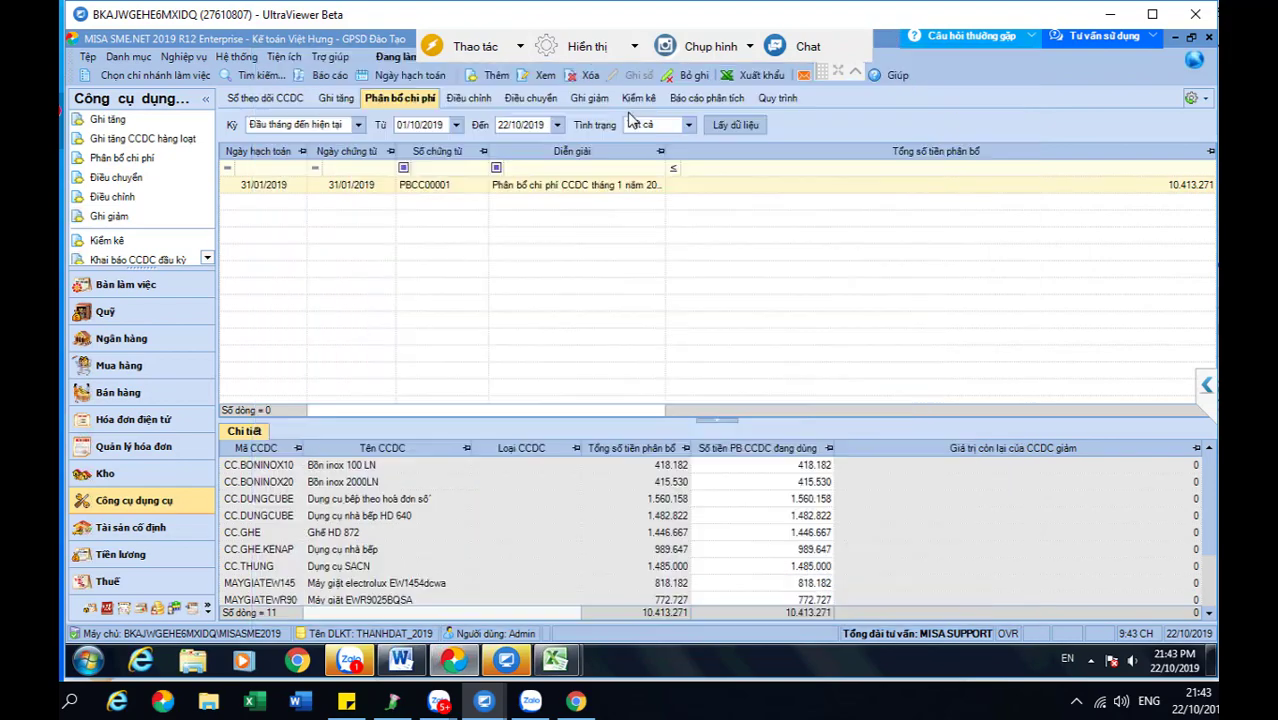
Run the Bảng cân đối tài khoản (Mẫu quản trị) report for Tháng 01 năm 2019, check account 242's closing balance, and close the report.
left_click(331, 78)
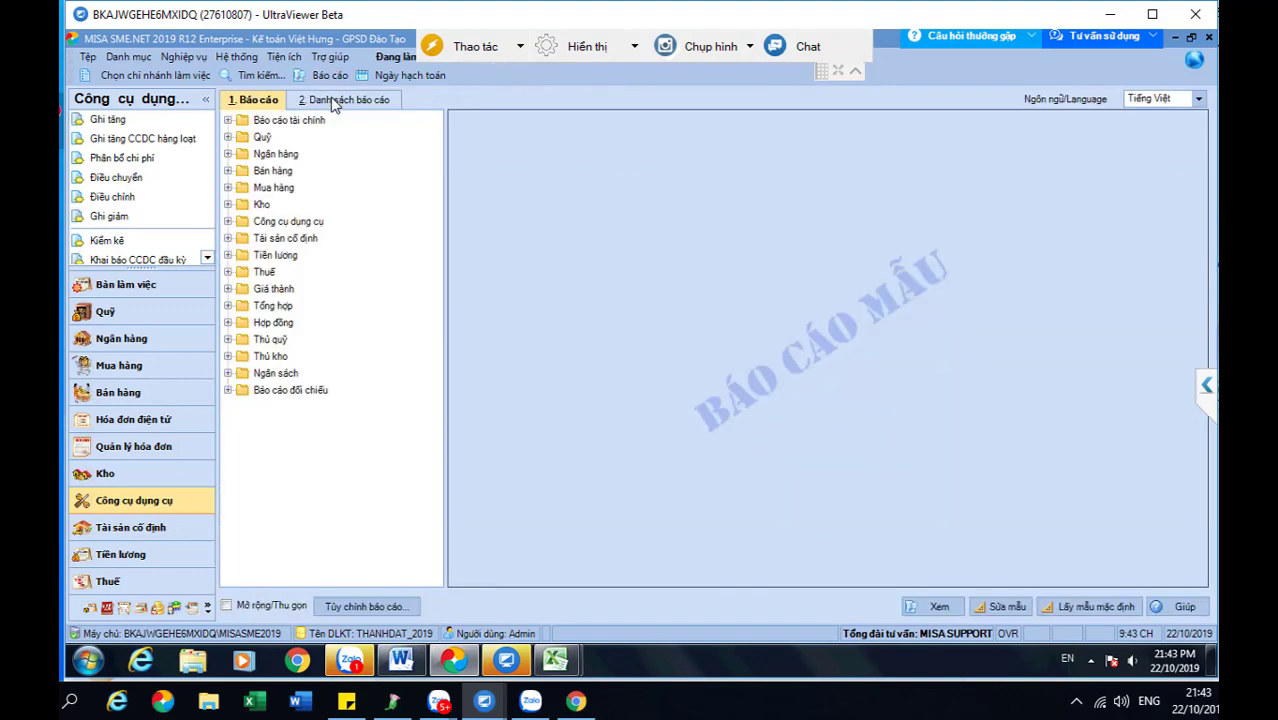
left_click(300, 122)
double_click(308, 126)
double_click(313, 137)
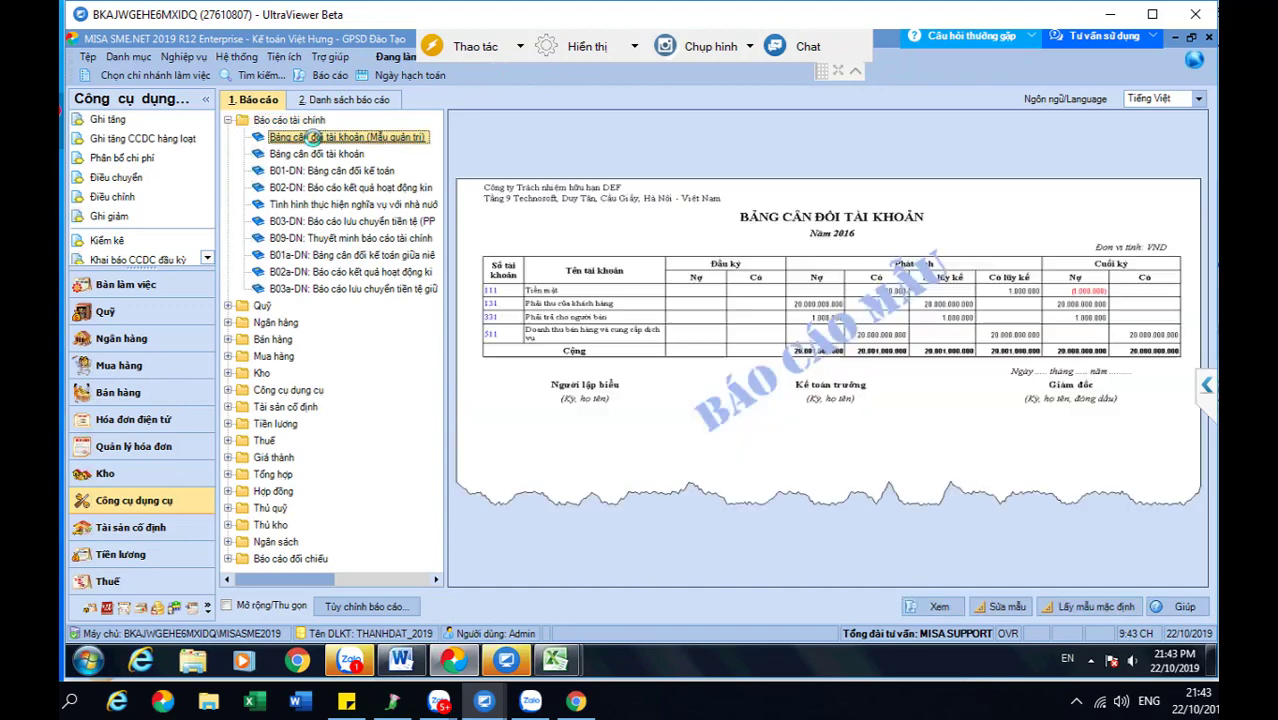
left_click(700, 390)
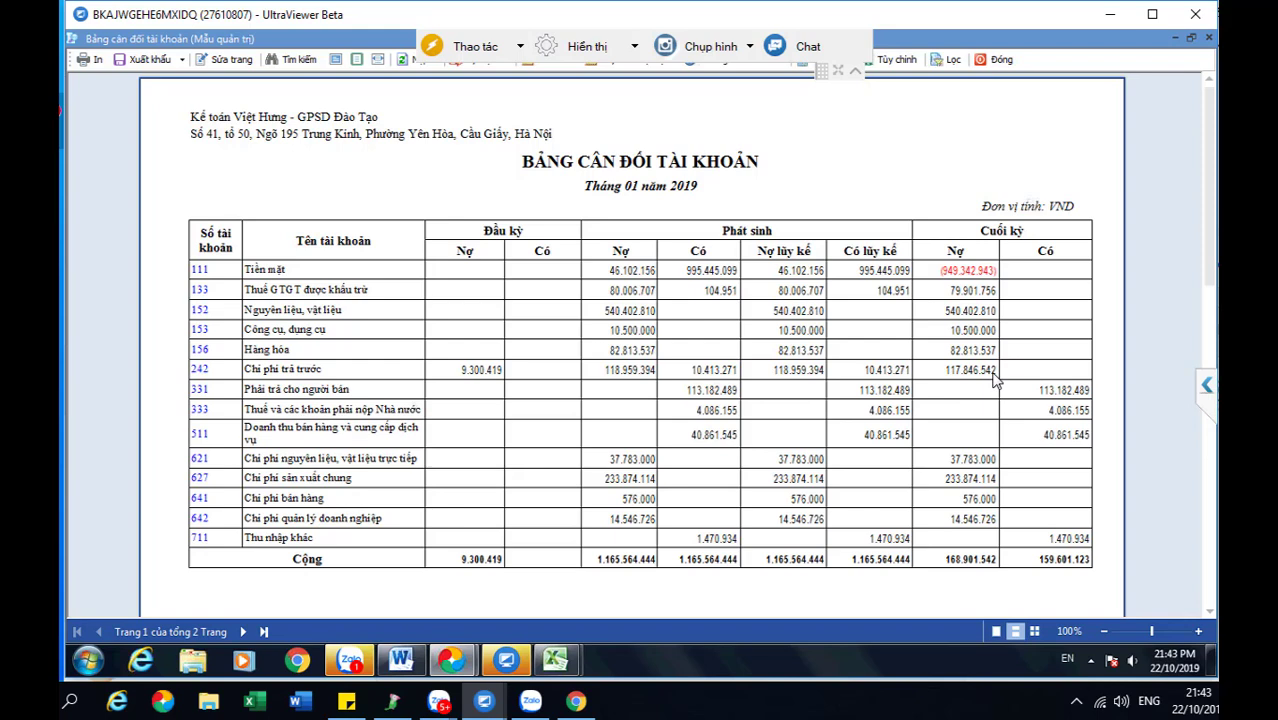
left_click(1000, 59)
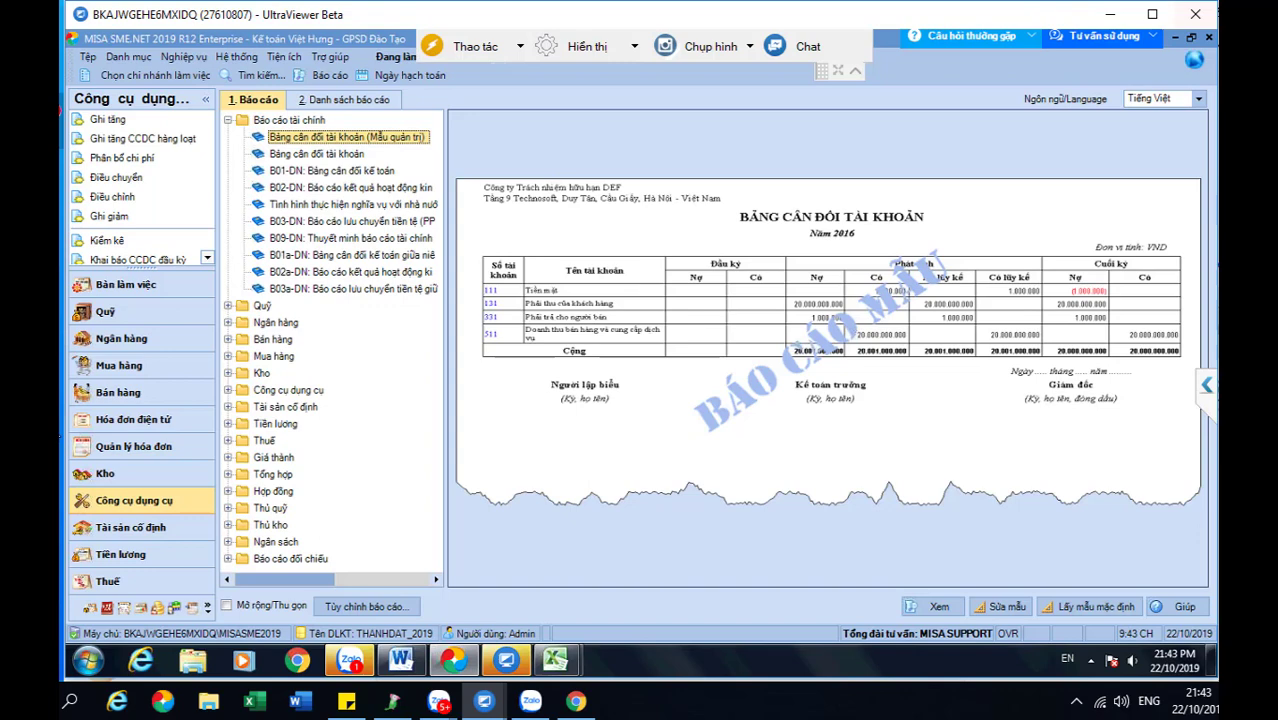
Run the Bảng tính phân bổ công cụ dụng cụ report for Tháng 1, from 01/01/2019 to 31/01/2019.
double_click(288, 390)
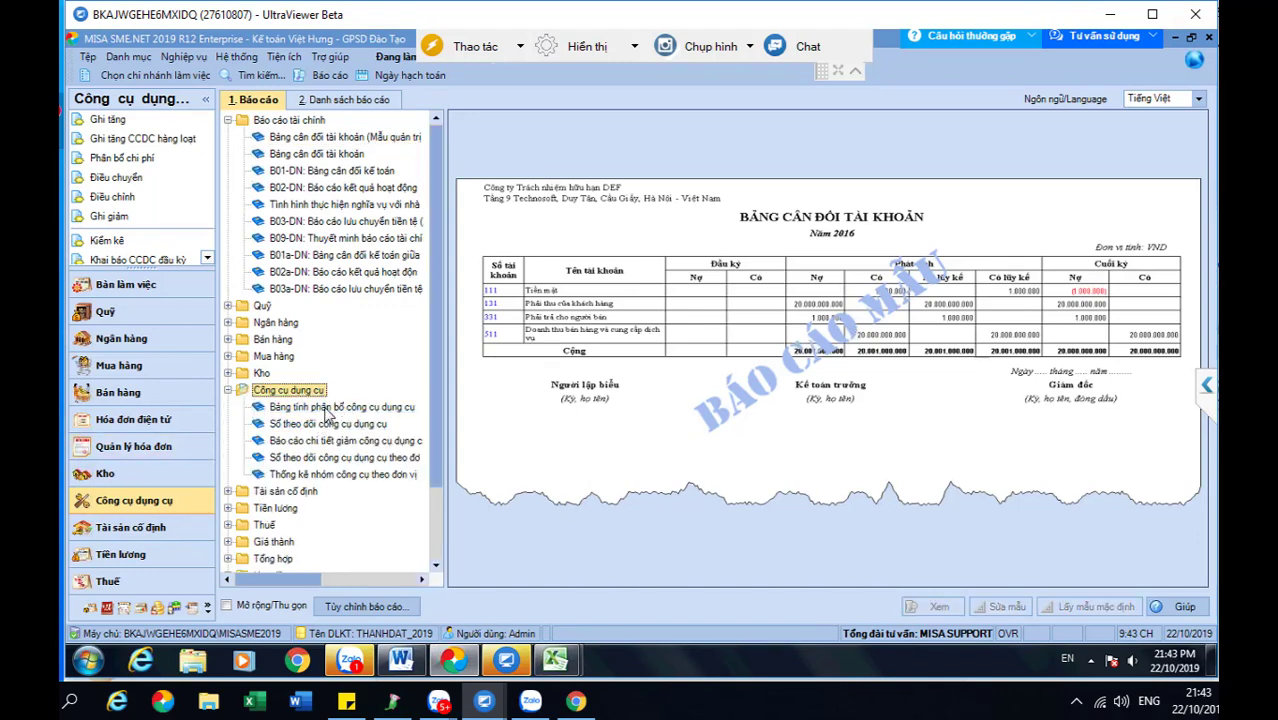
double_click(340, 407)
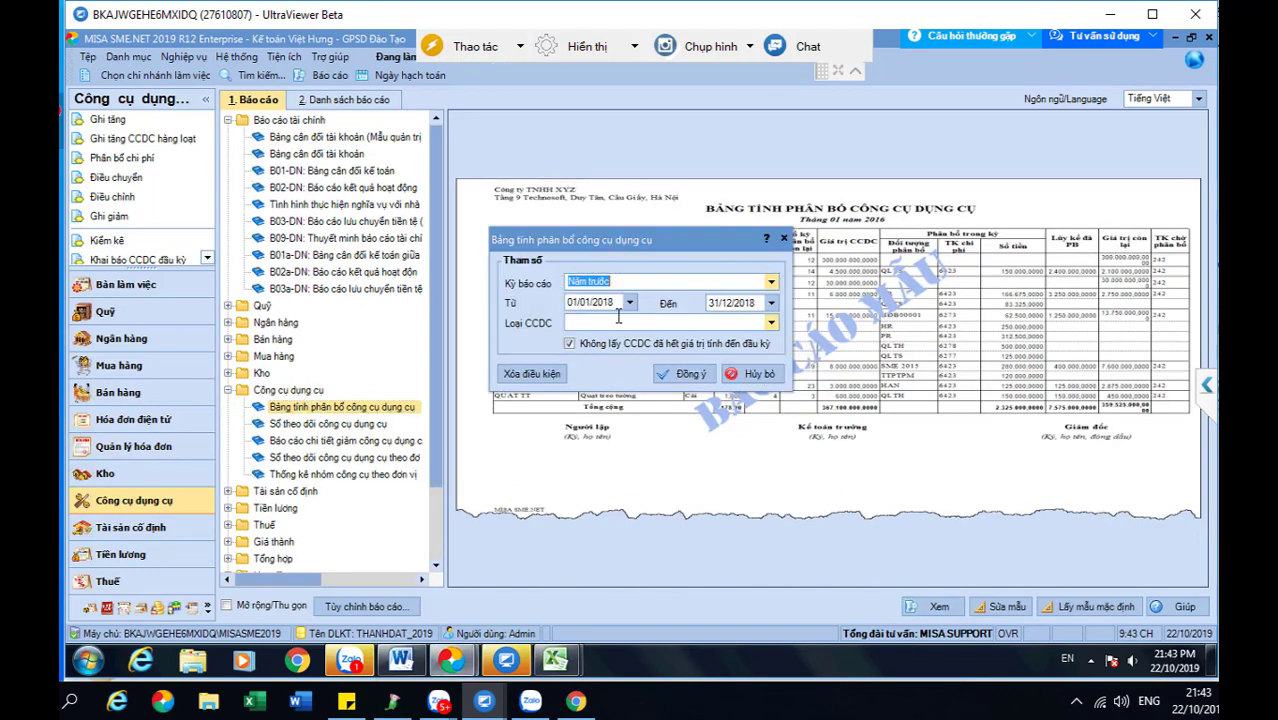
type("1")
left_click(593, 299)
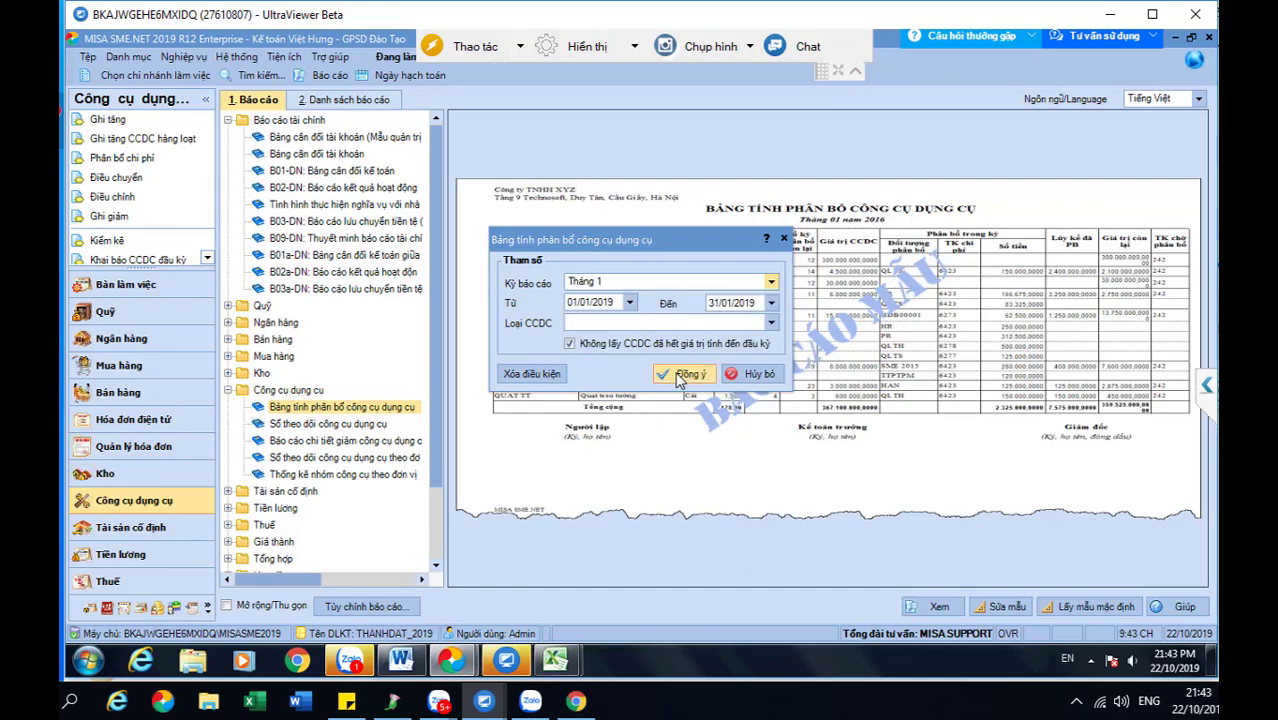
left_click(683, 373)
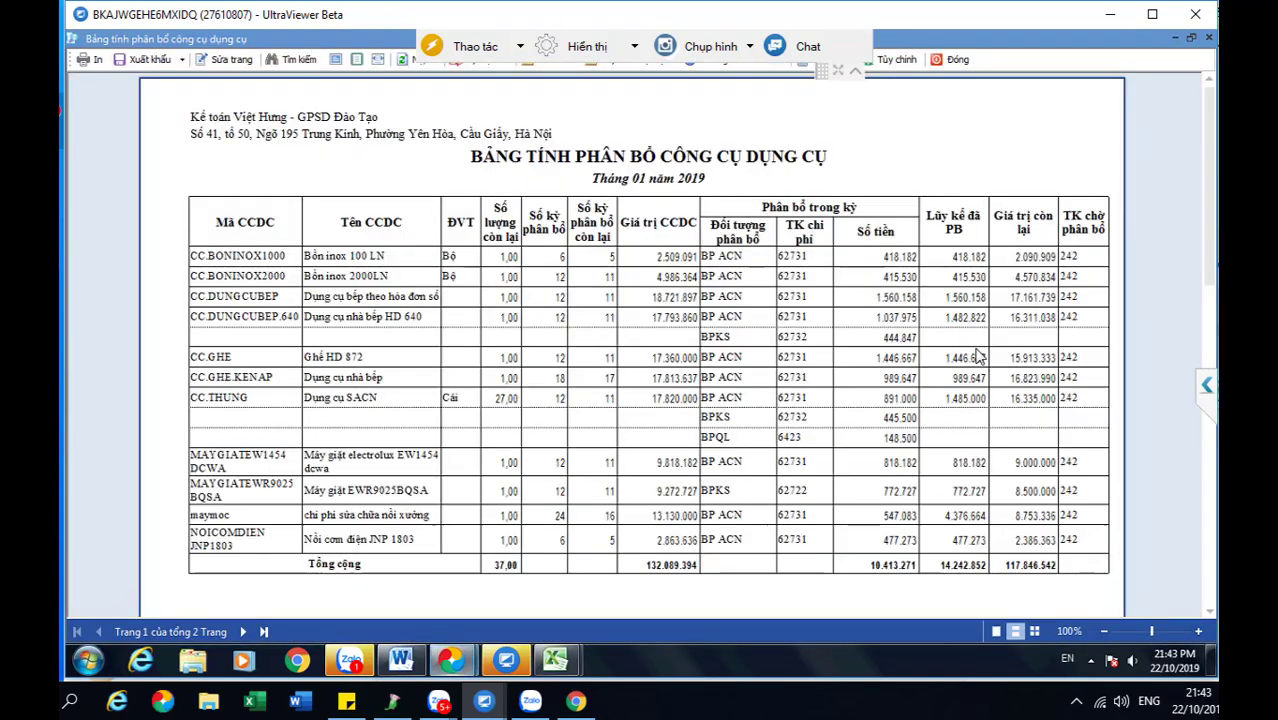